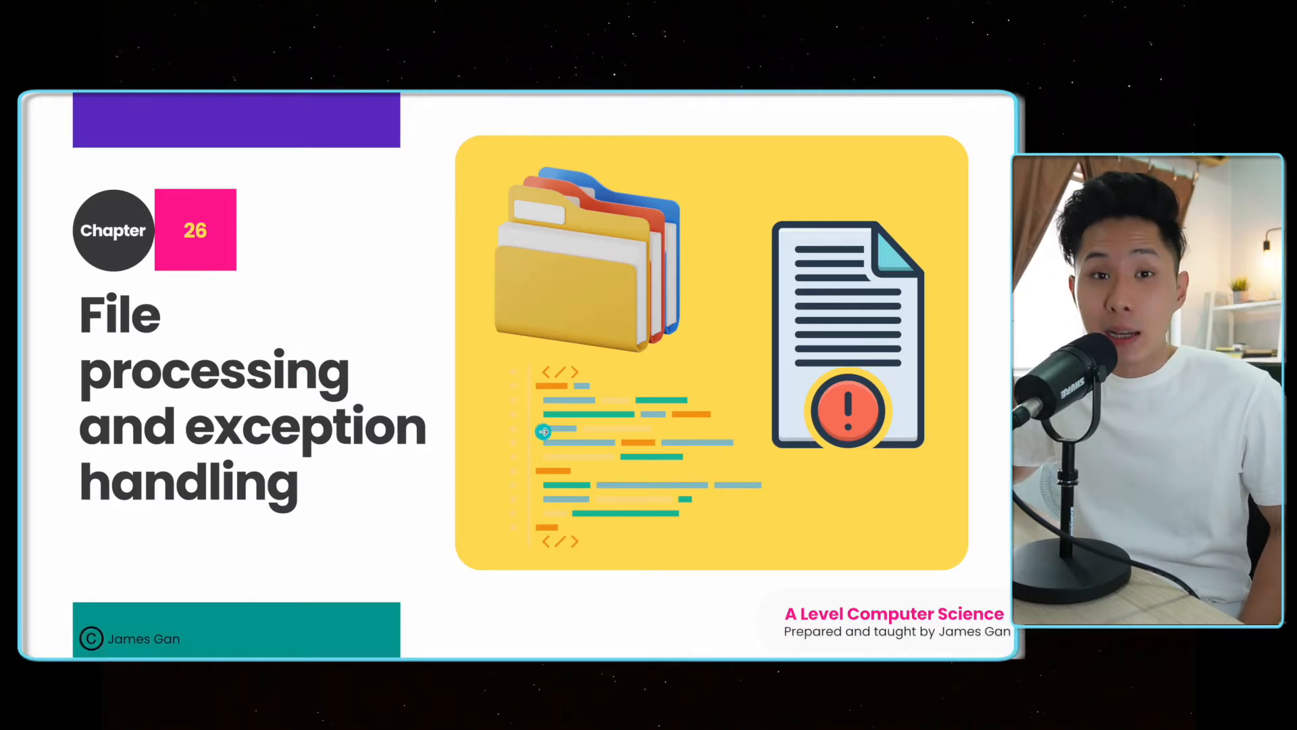
Advance the Canva presentation past the title slide toward the Records section
{"action": "left_click", "coordinate": [841, 441]}
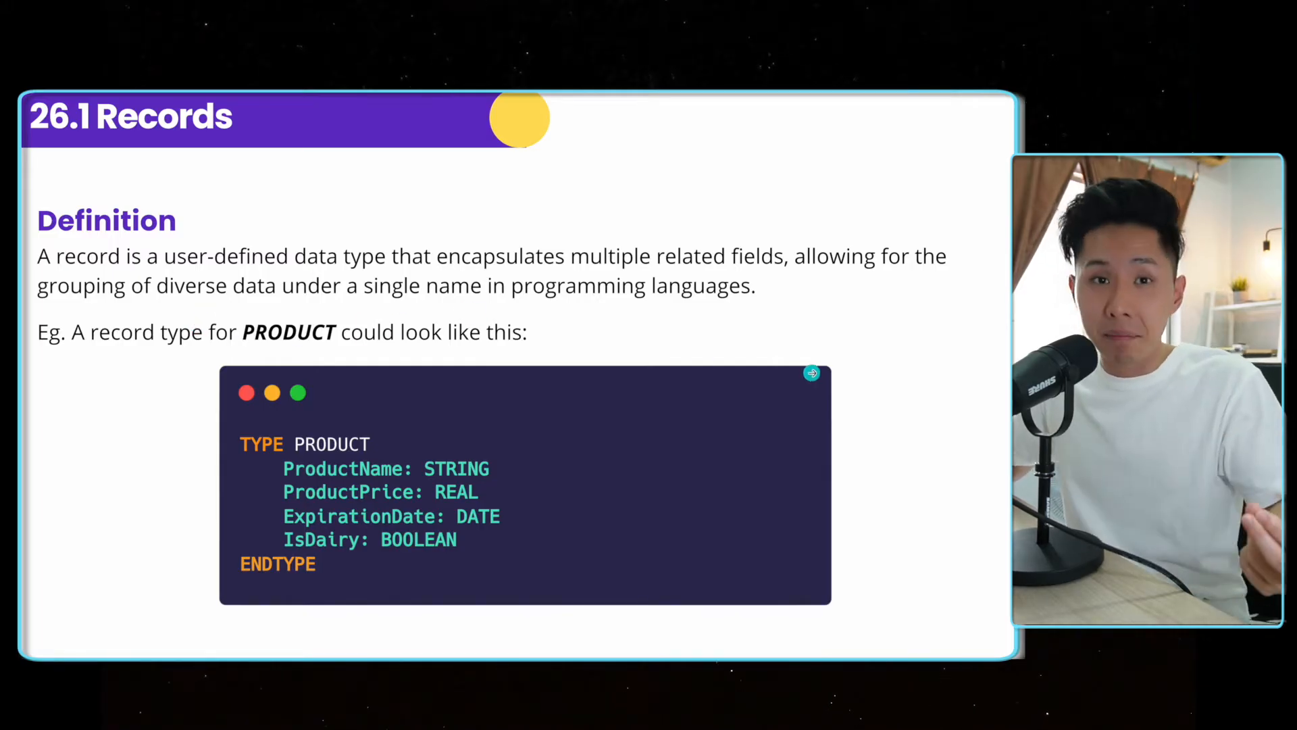
Show the record declaration and product instantiation slides, then switch to the C26 notebook
{"action": "key", "text": "Right"}
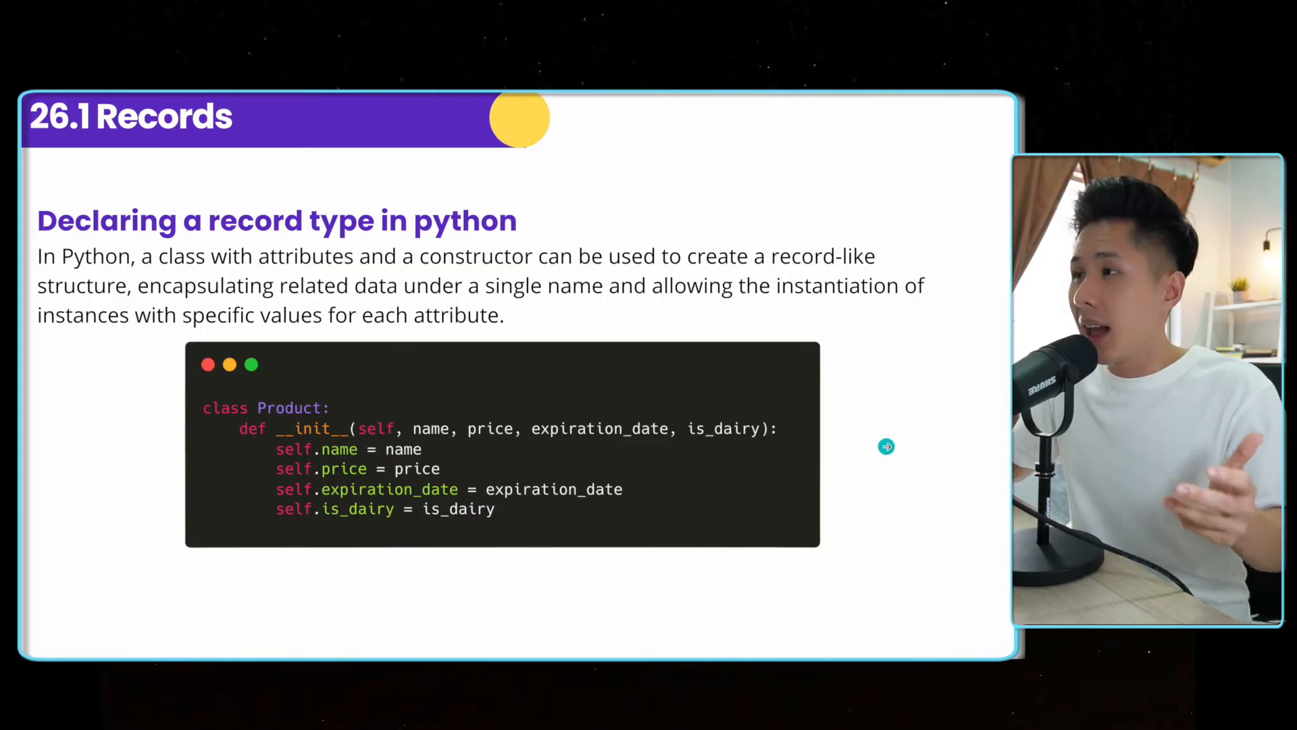
{"action": "key", "text": "Right"}
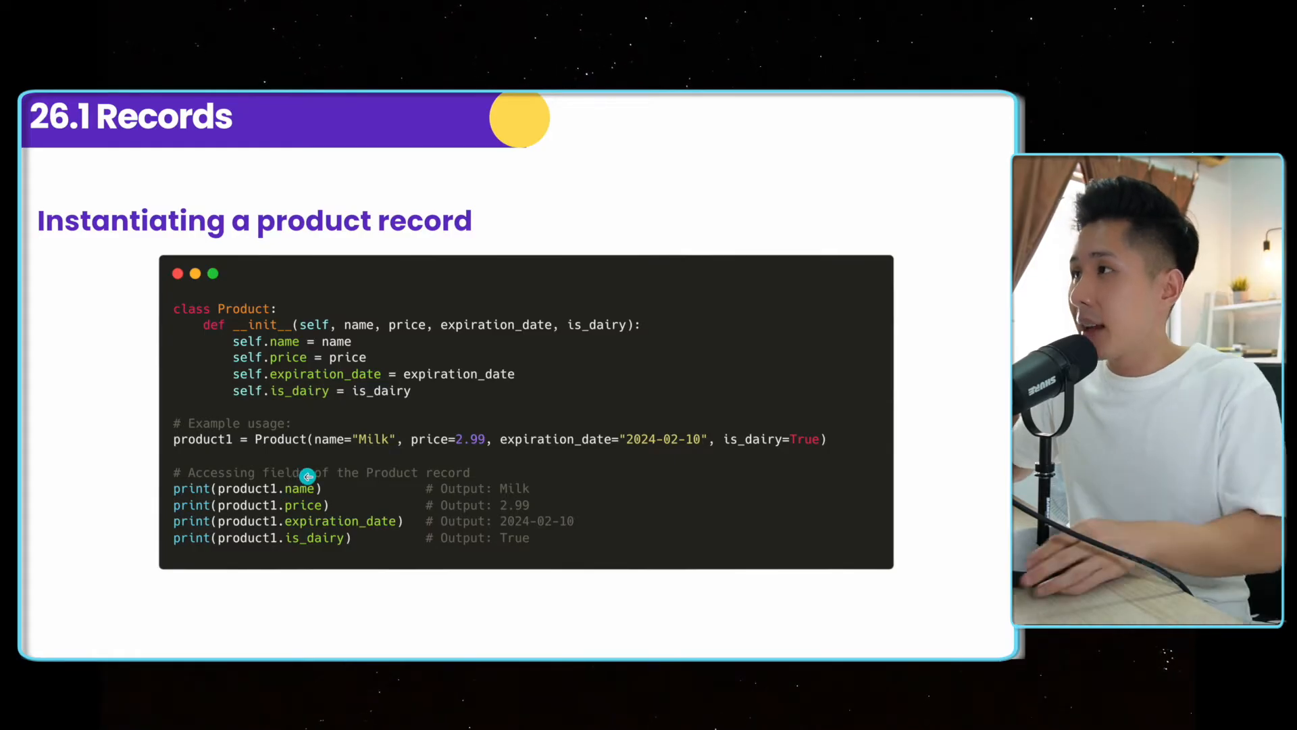
{"action": "key", "text": "ctrl+Left"}
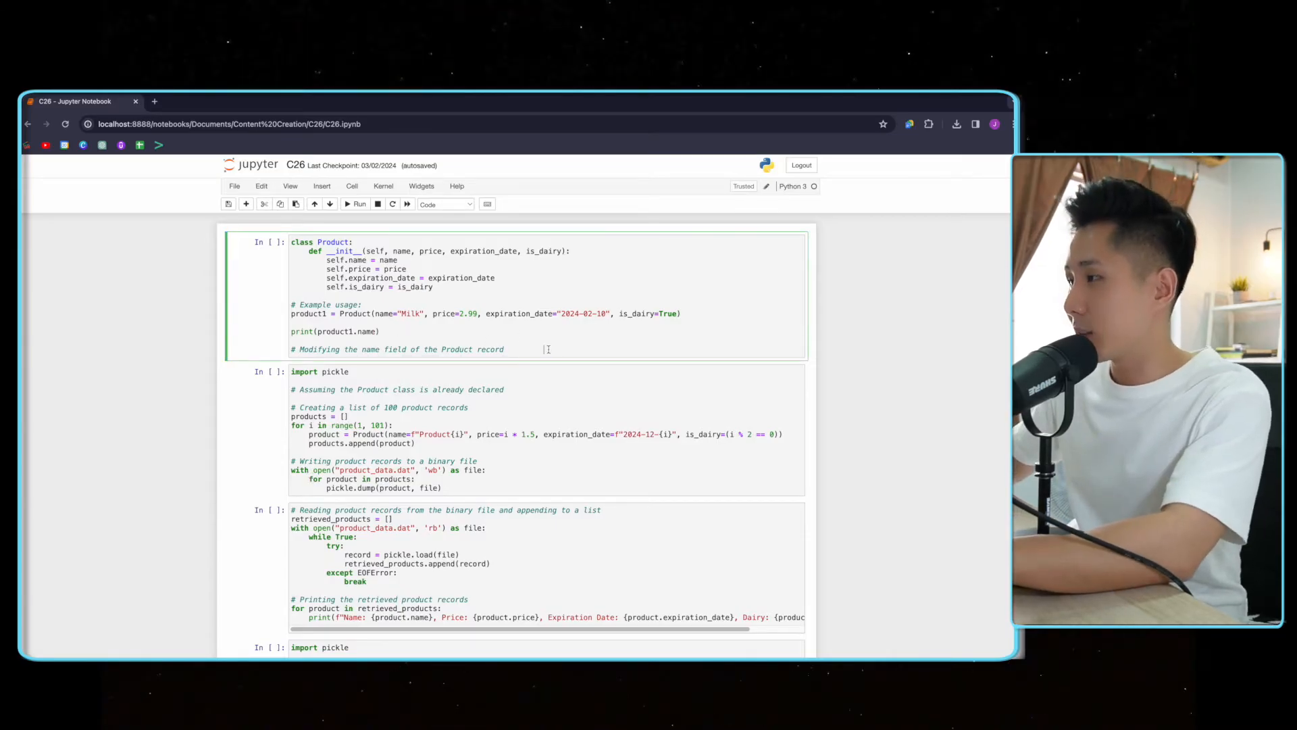
Run the Product class cell printing Milk and point out Product, Milk and True in the product1 line
{"action": "key", "text": "shift+Return"}
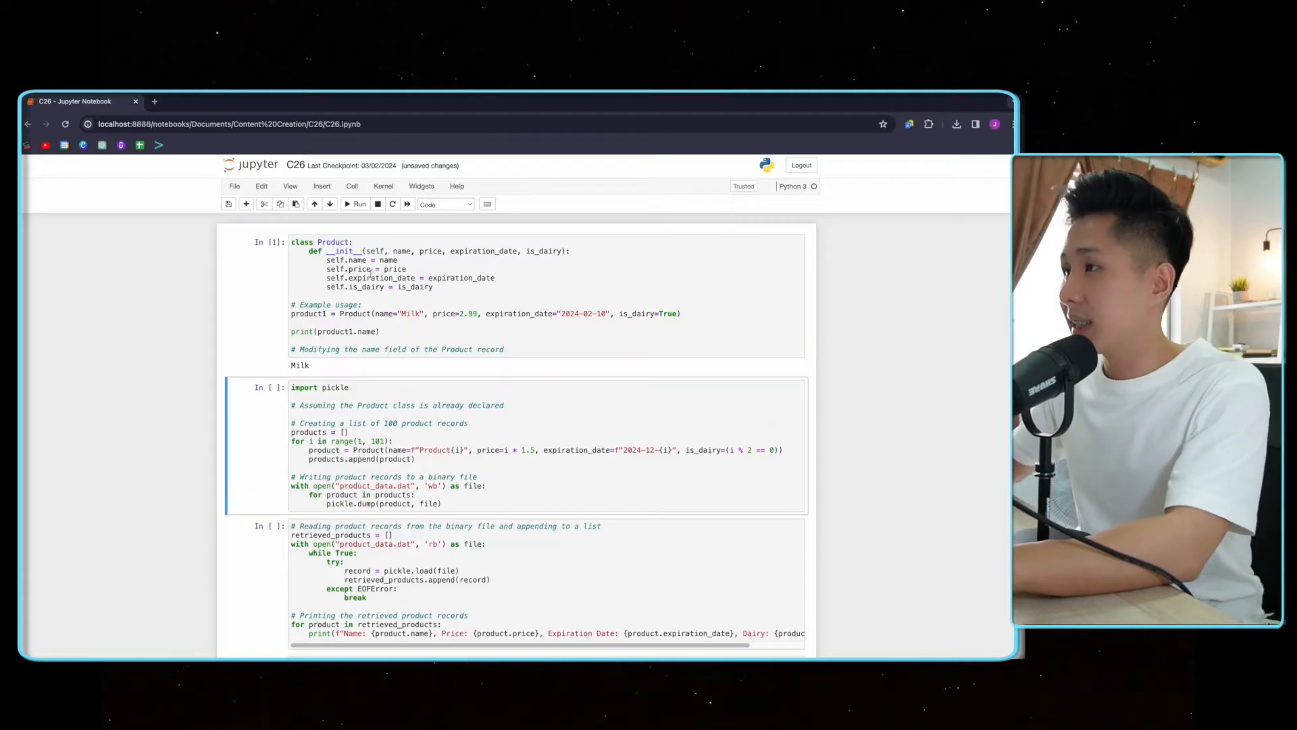
{"action": "left_click_drag", "start_coordinate": [436, 286], "coordinate": [291, 243]}
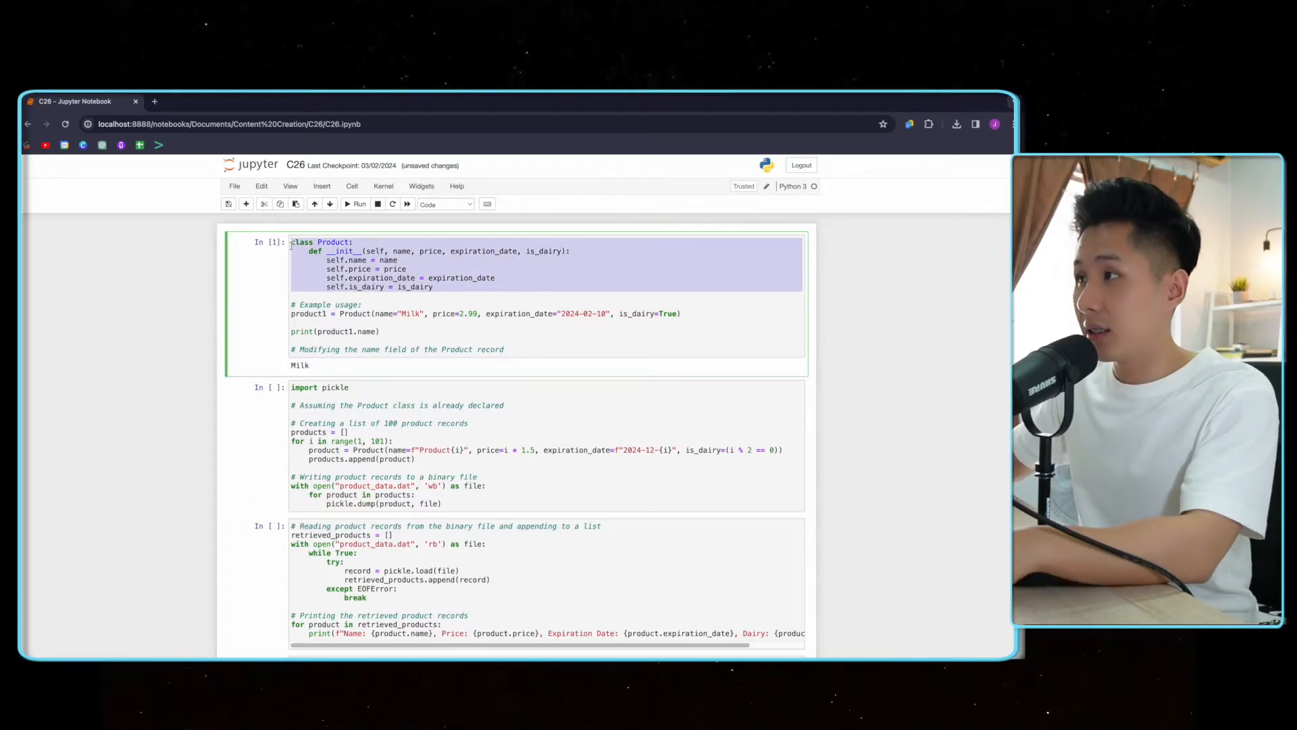
{"action": "double_click", "coordinate": [354, 313]}
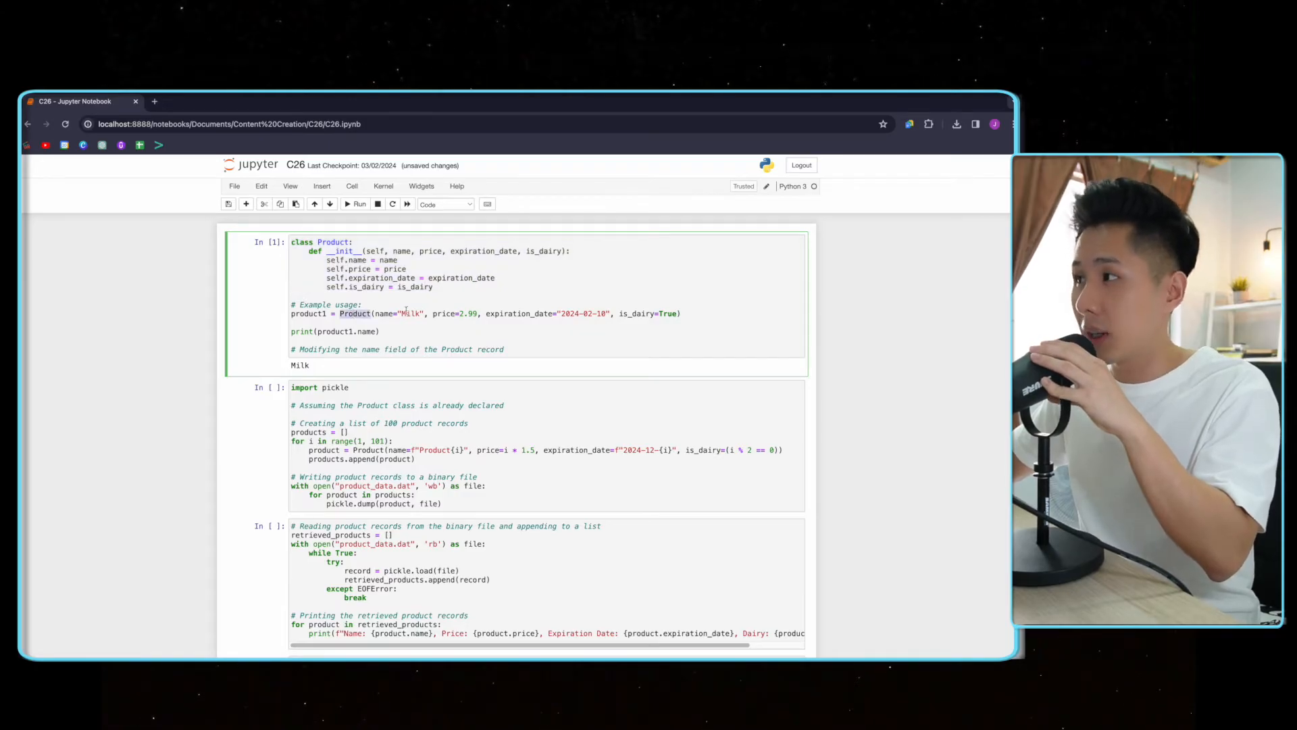
{"action": "double_click", "coordinate": [410, 314]}
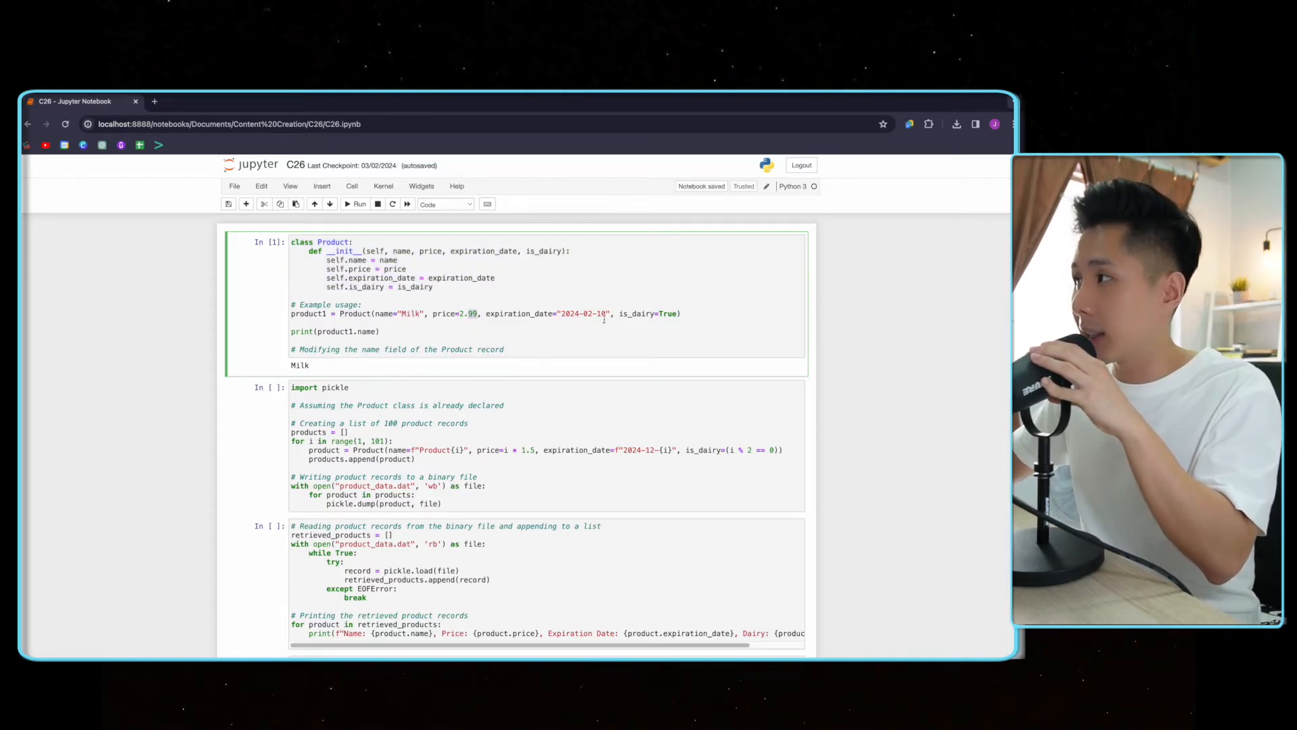
{"action": "triple_click", "coordinate": [581, 313]}
{"action": "double_click", "coordinate": [669, 313]}
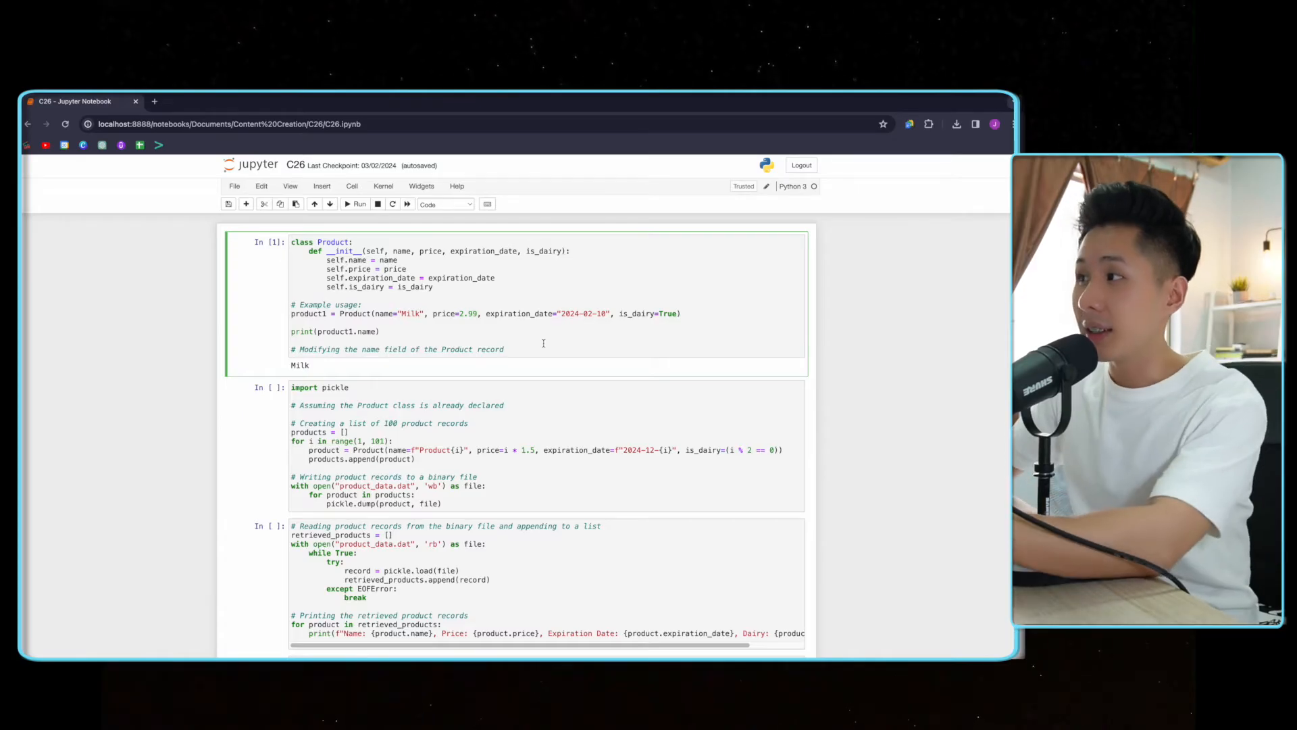
Add product1.name = "Australian Milk" and print(product1.name), then rerun the cell showing both names
{"action": "key", "text": "Return"}
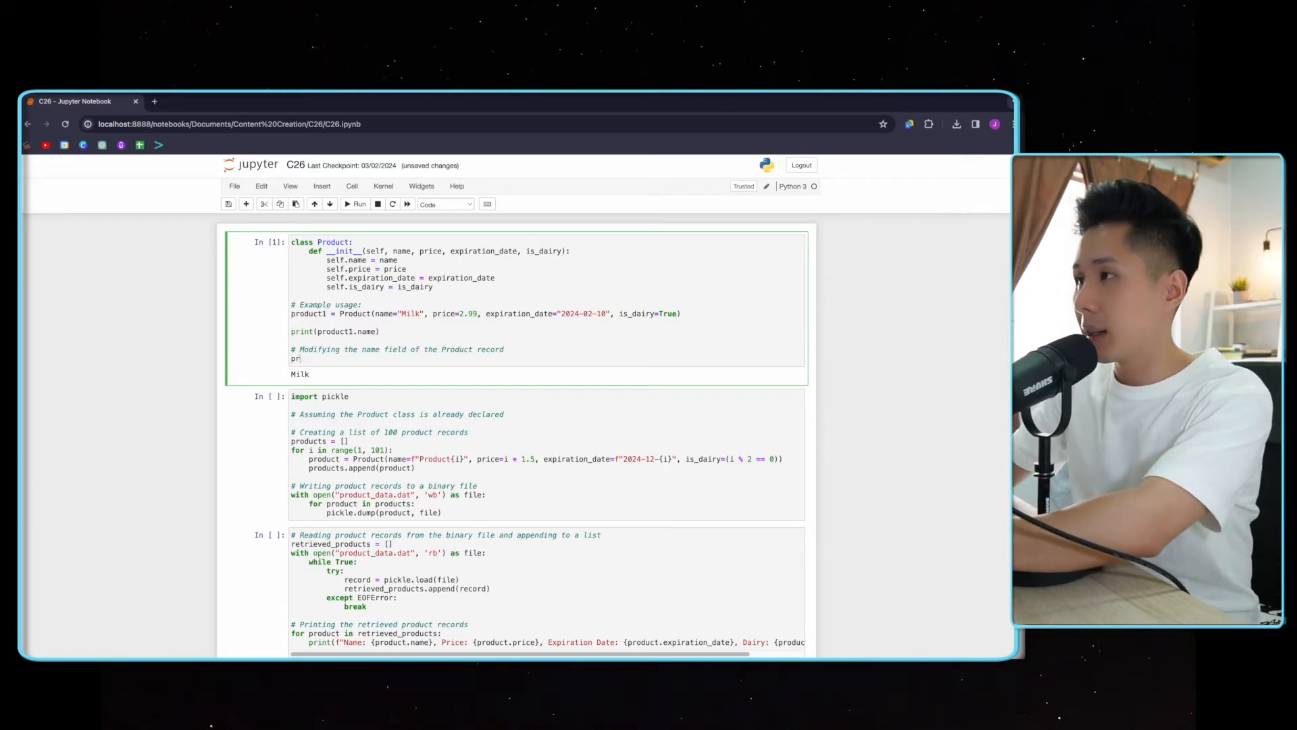
{"action": "type", "text": "prodcuct1.name ="}
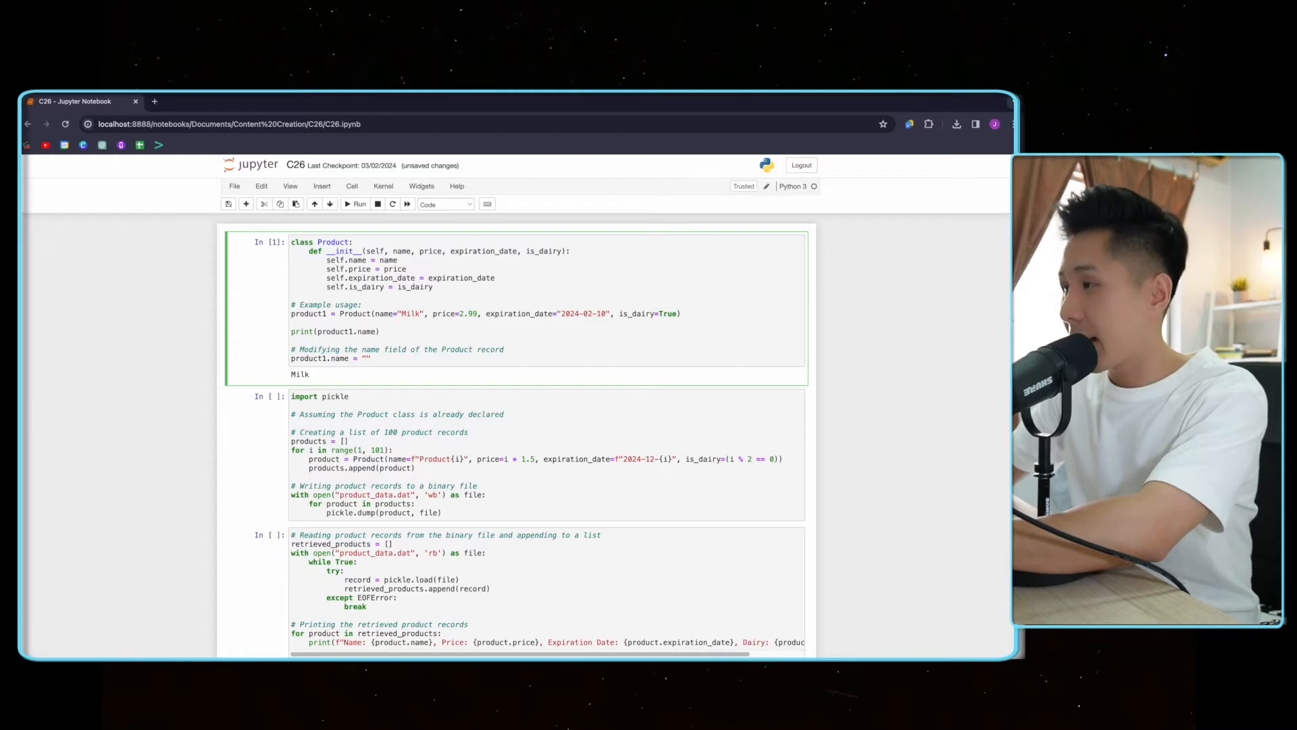
{"action": "type", "text": "tralian Milk"}
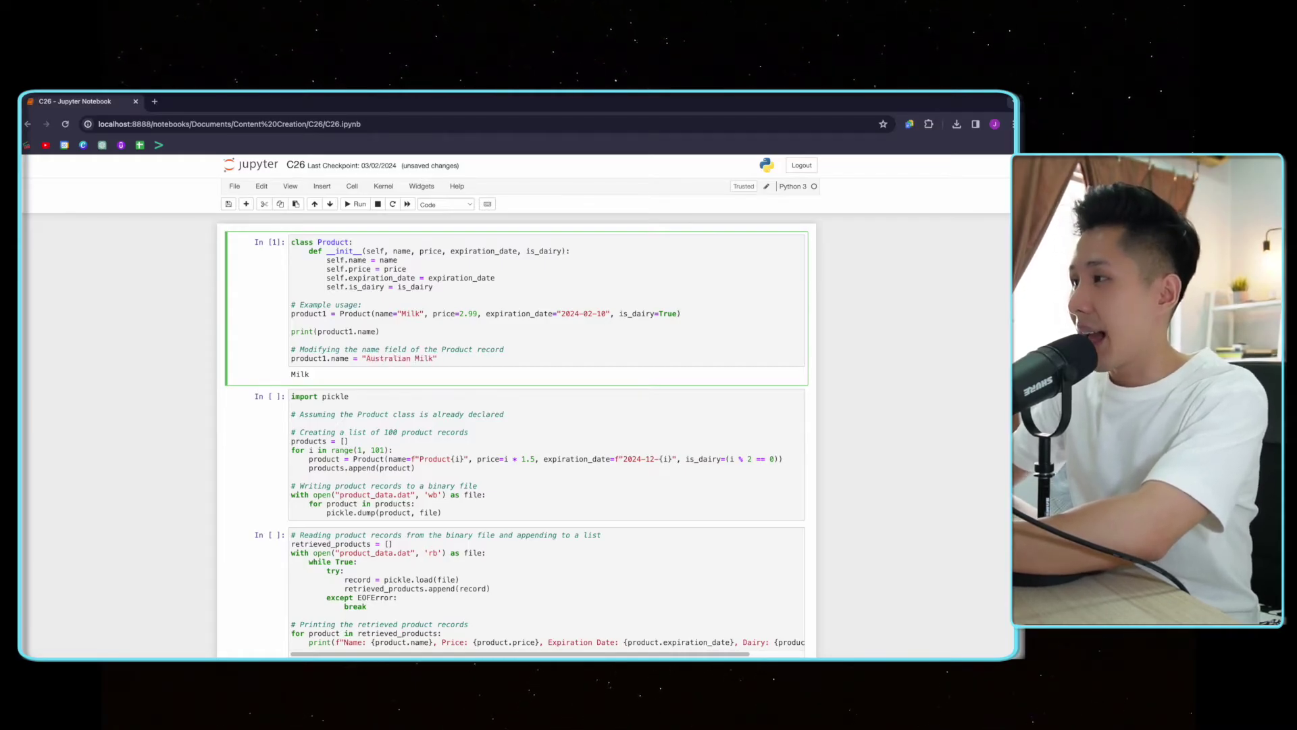
{"action": "key", "text": "Return"}
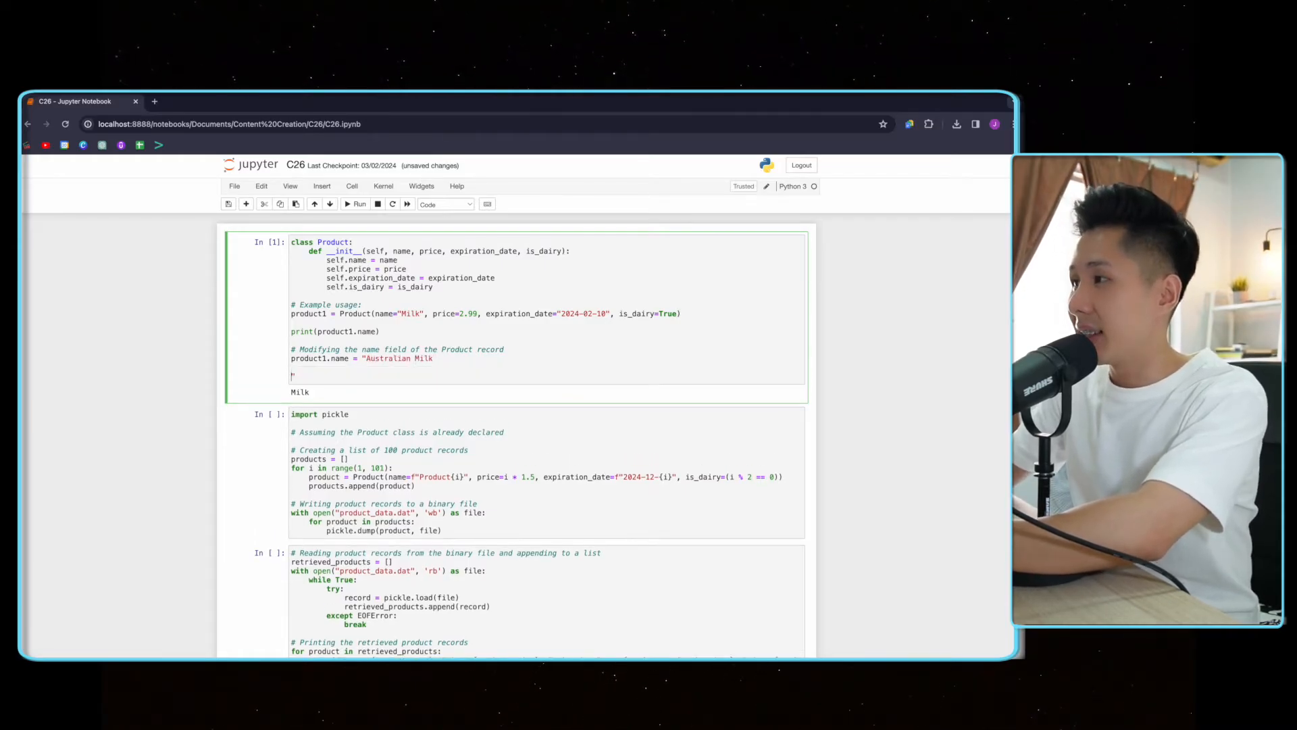
{"action": "key", "text": "BackSpace"}
{"action": "key", "text": "End"}
{"action": "key", "text": "Return"}
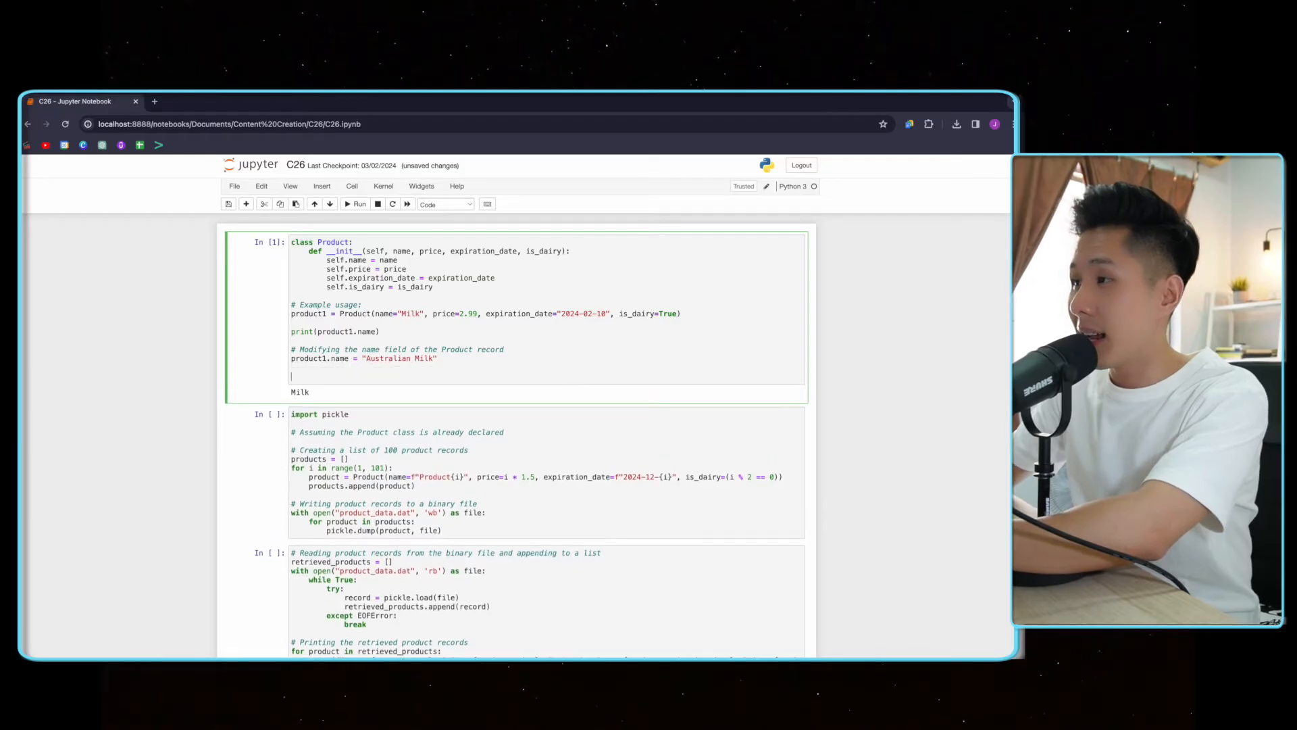
{"action": "type", "text": "print(pr"}
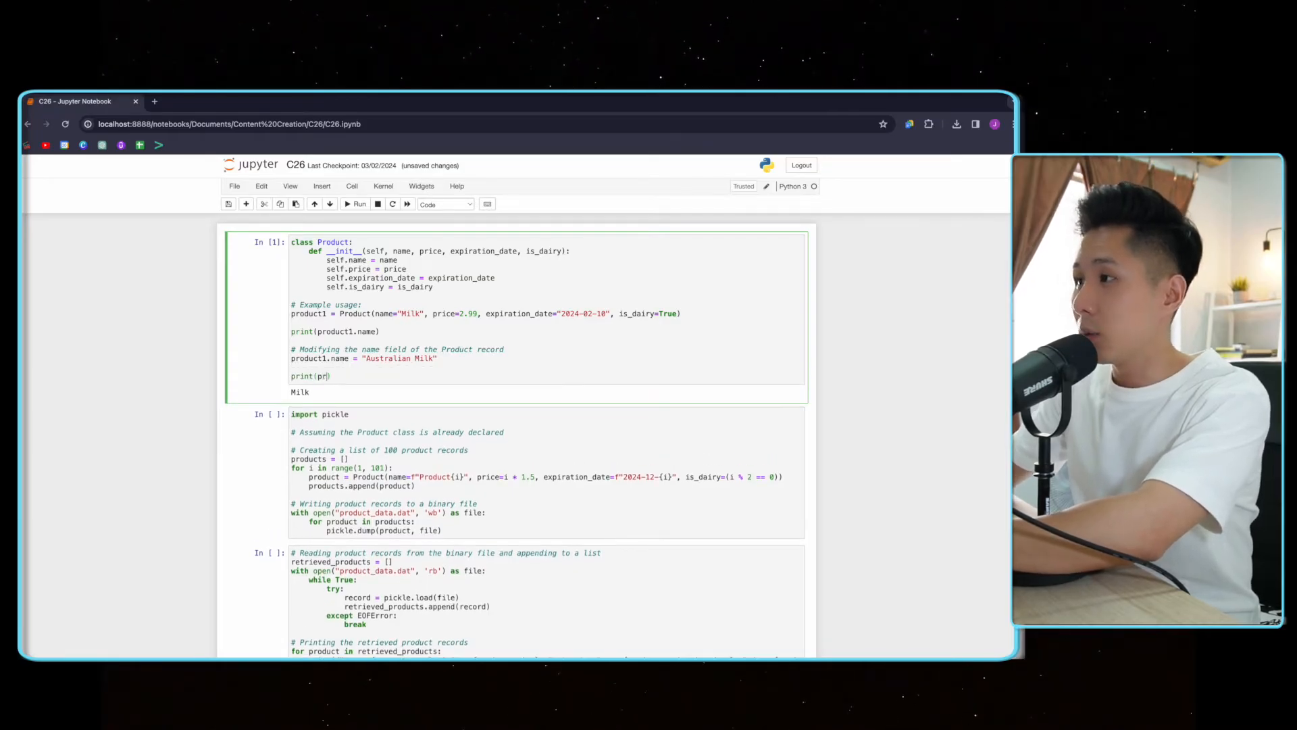
{"action": "type", "text": "oduct1.na"}
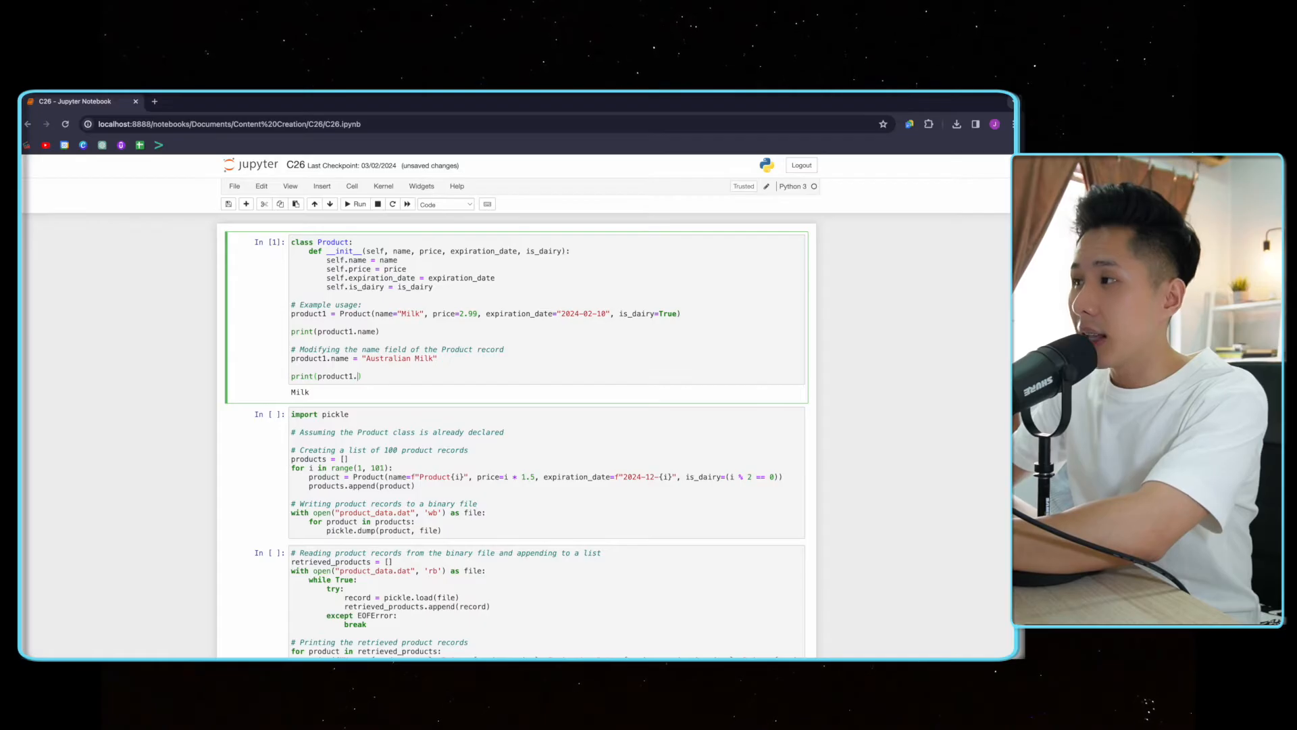
{"action": "type", "text": "me"}
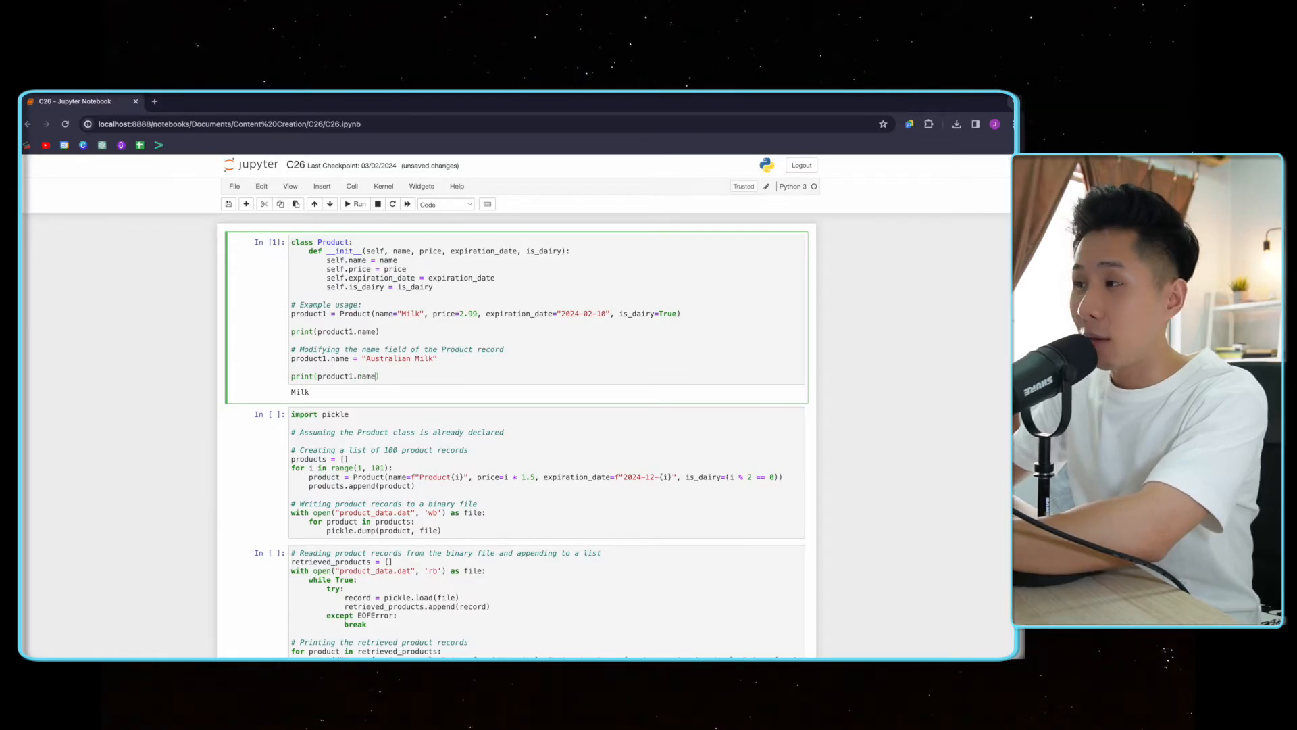
{"action": "key", "text": "shift+Return"}
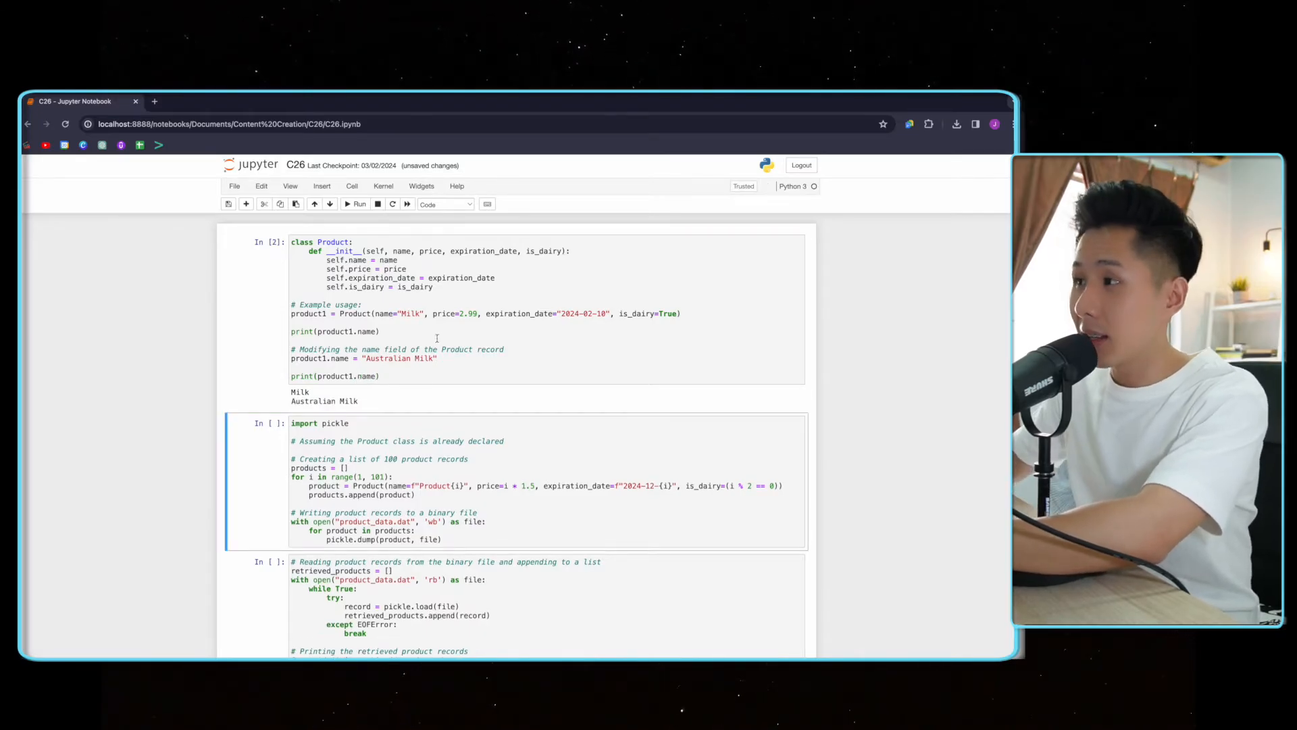
Point out the Milk and Australian Milk outputs, the class definition, instantiation and name-modifying lines
{"action": "double_click", "coordinate": [299, 392]}
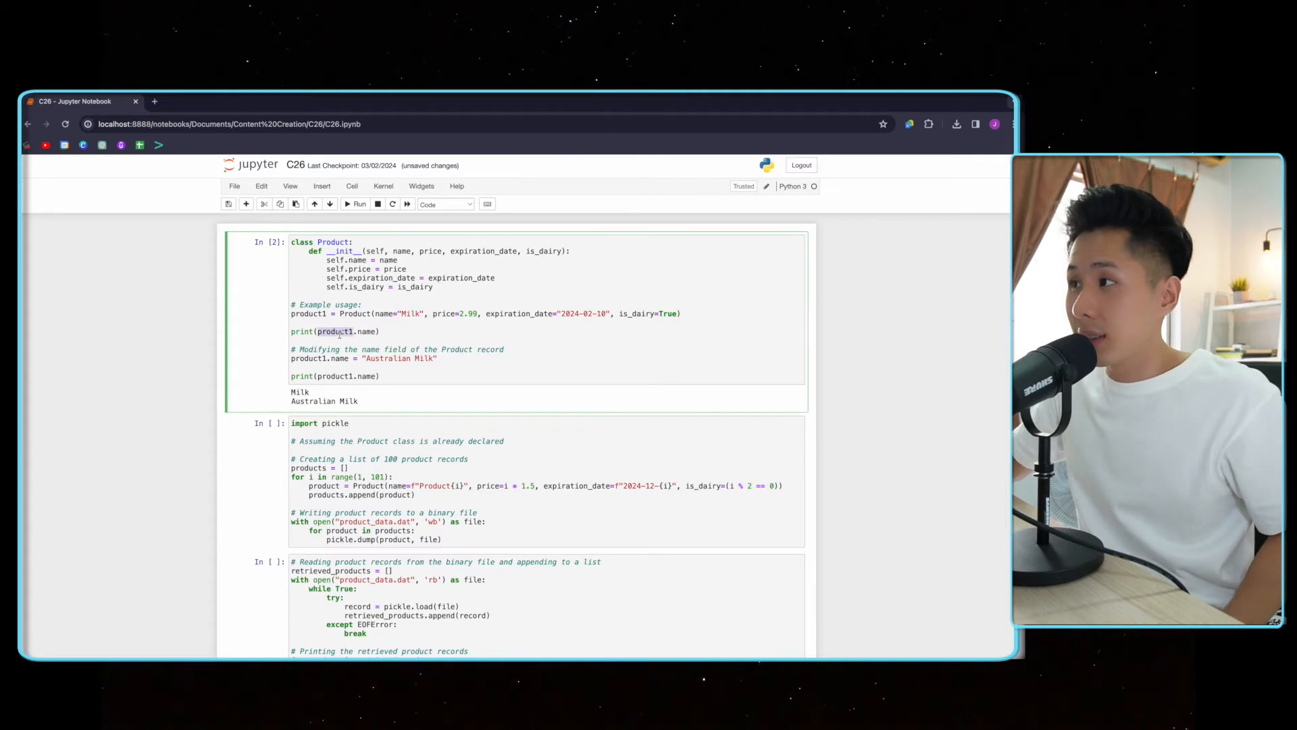
{"action": "double_click", "coordinate": [363, 376]}
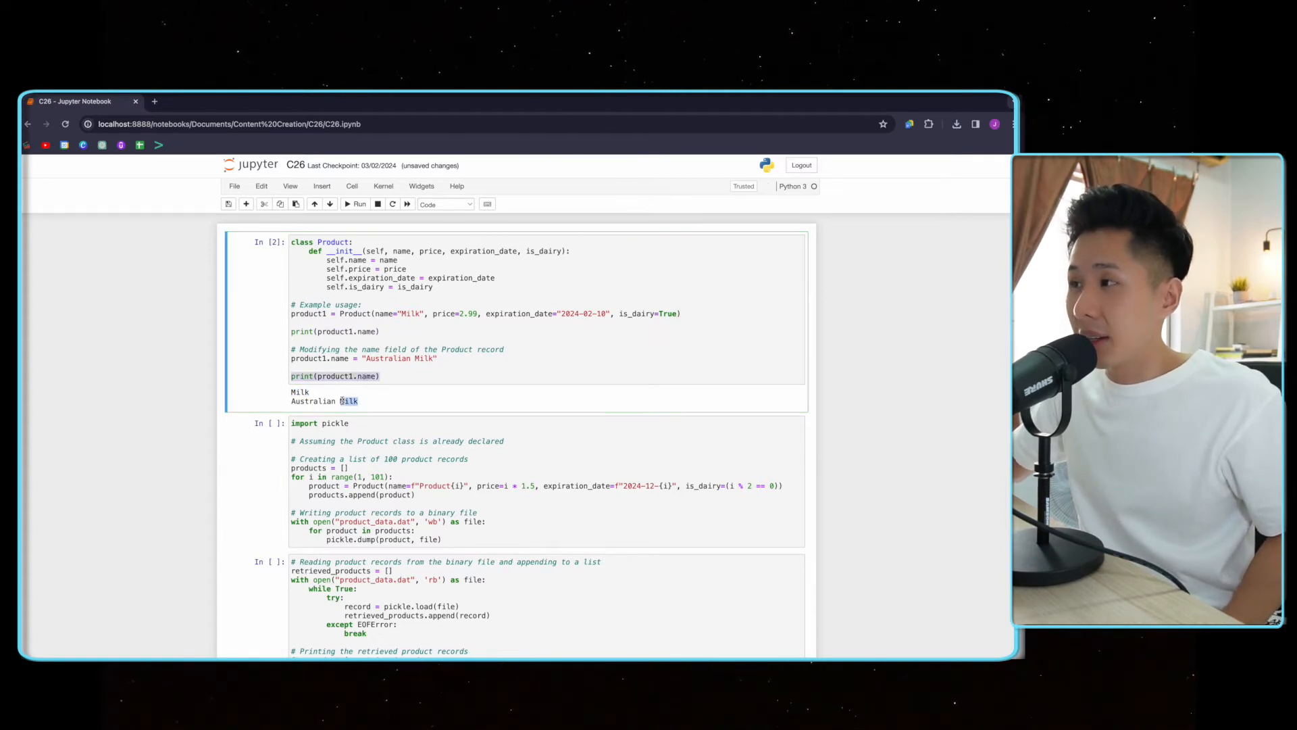
{"action": "triple_click", "coordinate": [350, 401]}
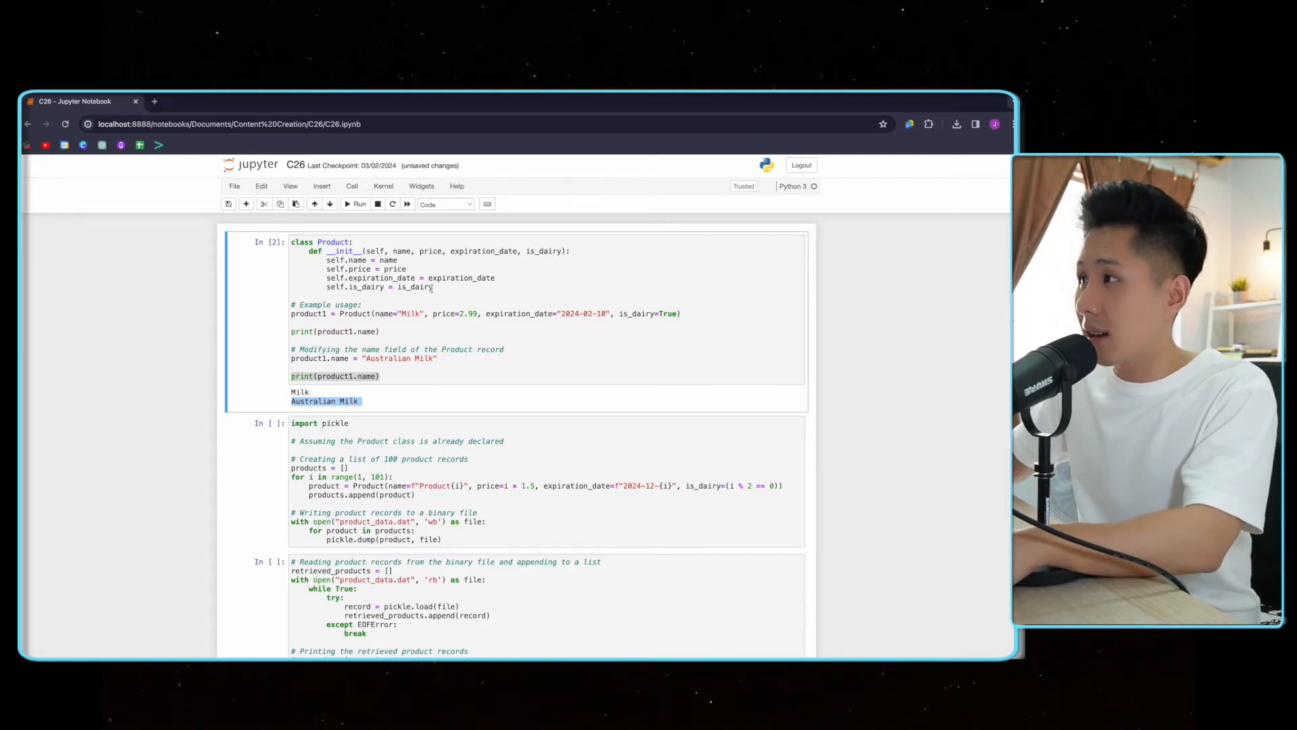
{"action": "left_click_drag", "start_coordinate": [432, 289], "coordinate": [294, 243]}
{"action": "left_click", "coordinate": [353, 313]}
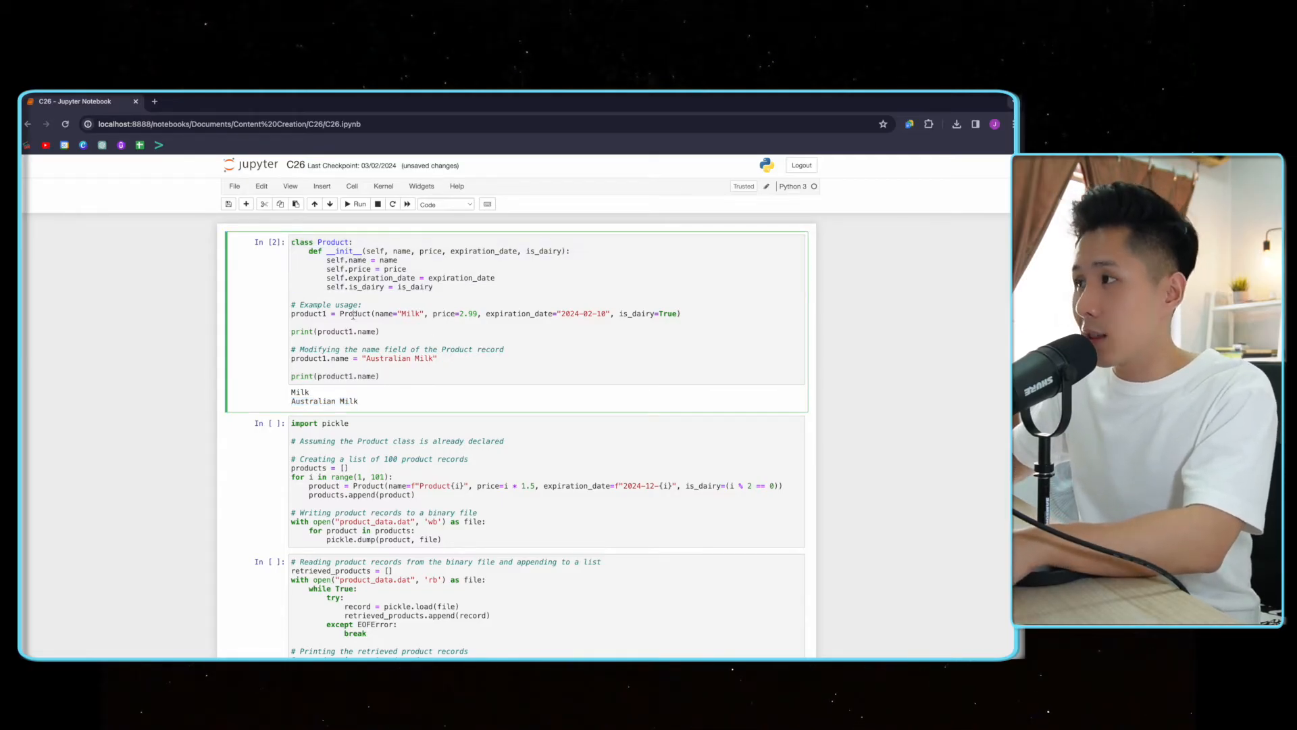
{"action": "left_click_drag", "start_coordinate": [337, 314], "coordinate": [381, 332]}
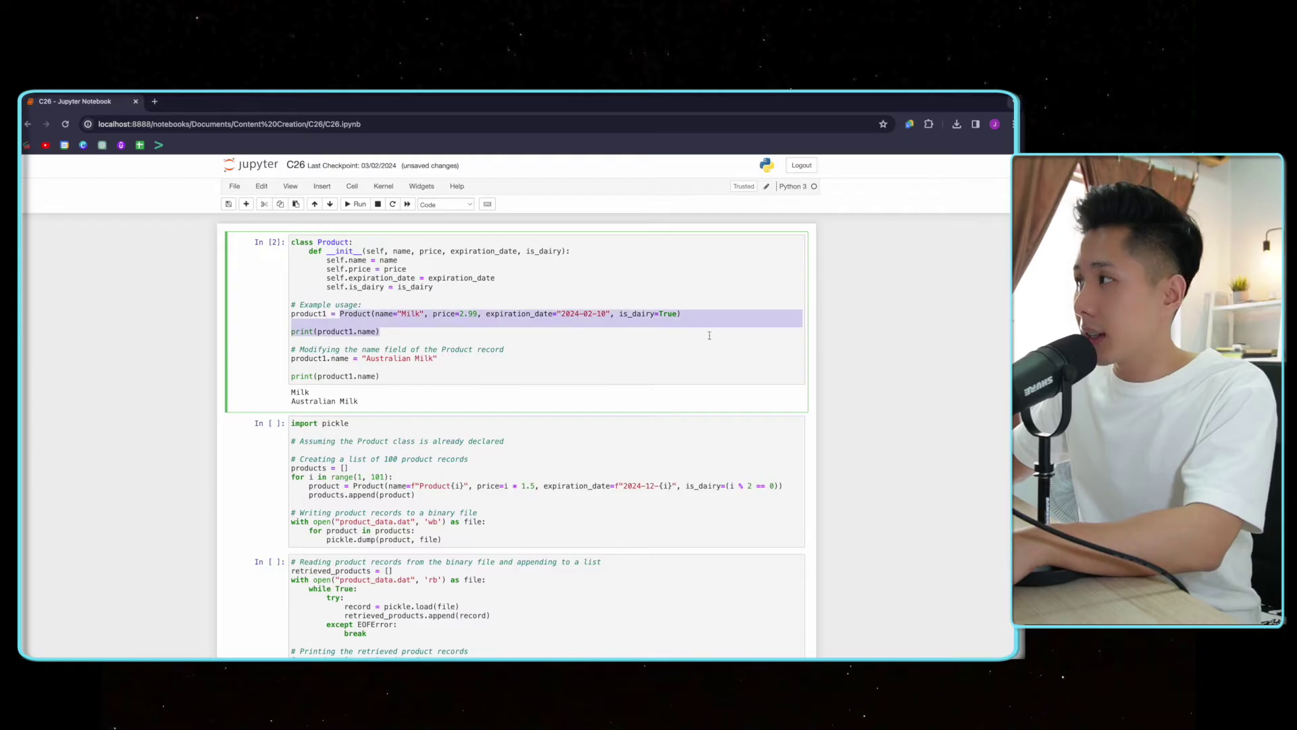
{"action": "double_click", "coordinate": [363, 331]}
{"action": "triple_click", "coordinate": [387, 330]}
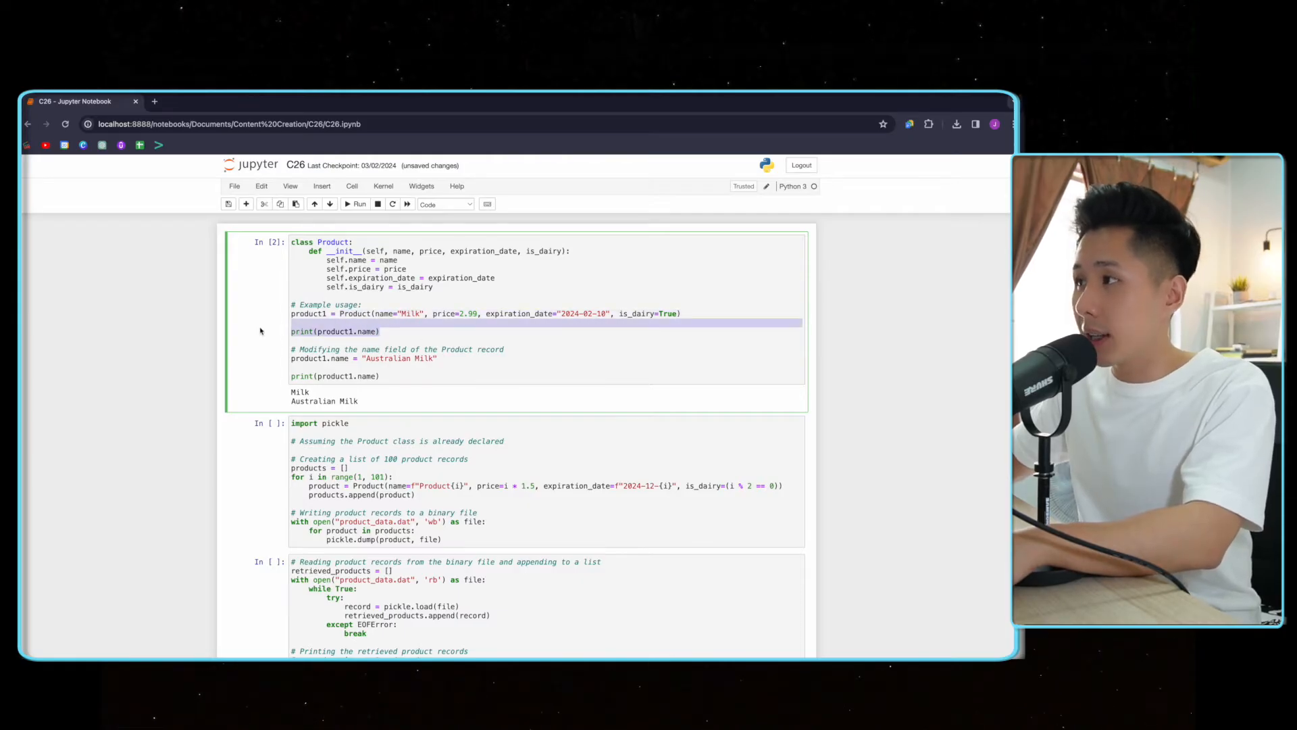
{"action": "left_click", "coordinate": [396, 361]}
{"action": "left_click_drag", "start_coordinate": [385, 376], "coordinate": [293, 349]}
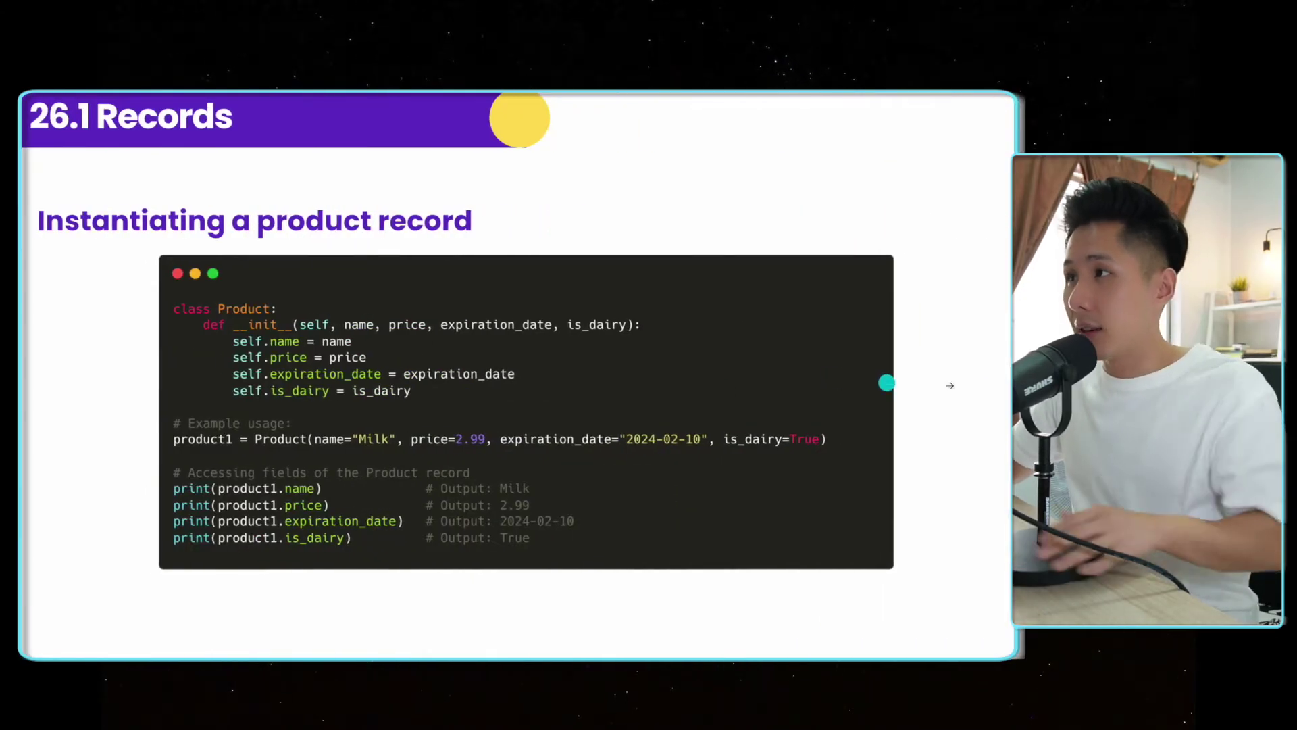
Advance to the slide on modifying a record field
{"action": "key", "text": "Right"}
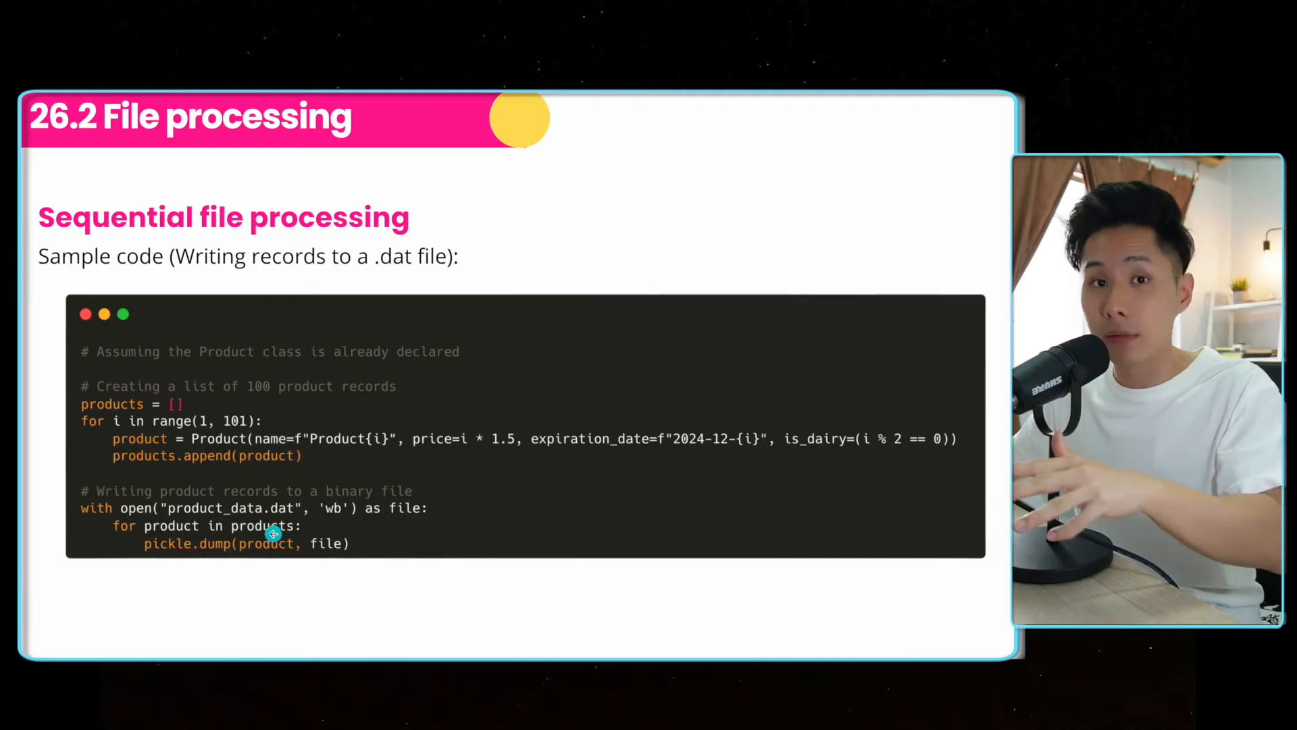
Switch to the notebook and run the pickle cell writing 100 product records to product_data.dat
{"action": "key", "text": "alt+Tab"}
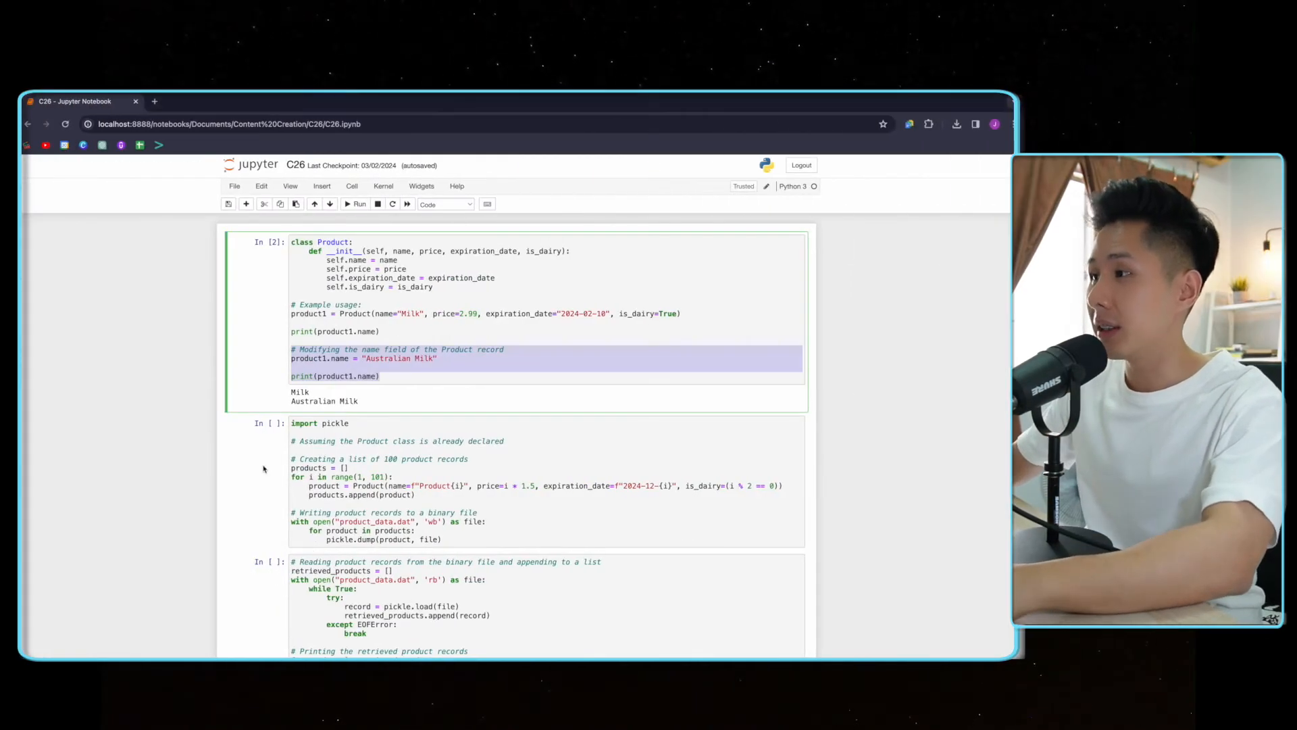
{"action": "scroll", "coordinate": [459, 505], "scroll_direction": "down", "scroll_amount": 1}
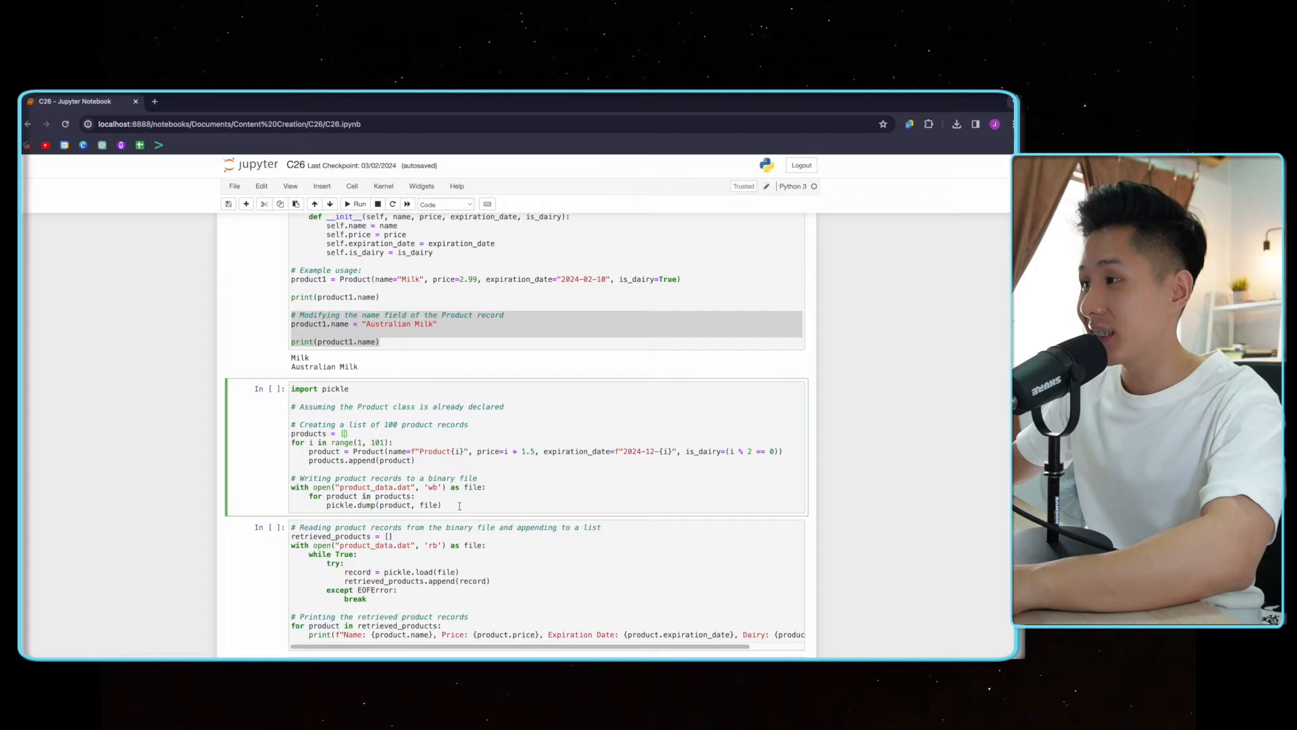
{"action": "left_click_drag", "start_coordinate": [467, 509], "coordinate": [304, 388]}
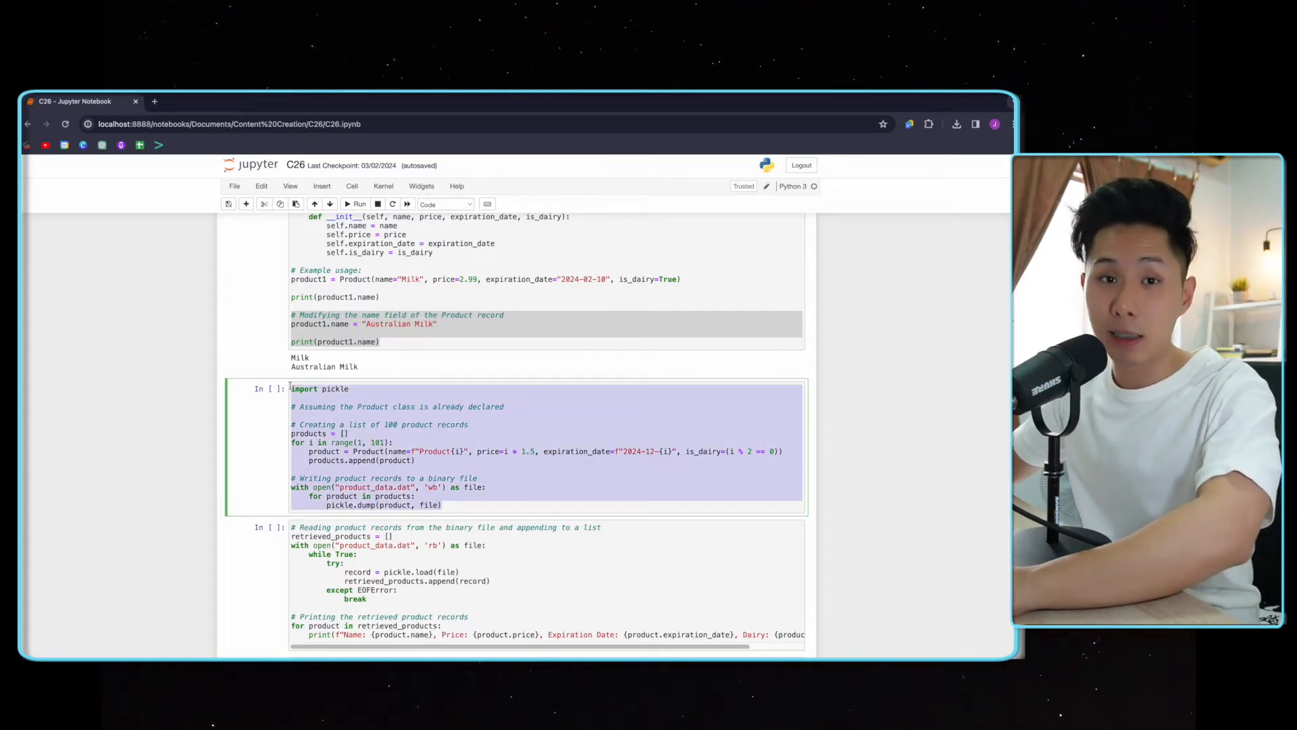
{"action": "left_click", "coordinate": [509, 505]}
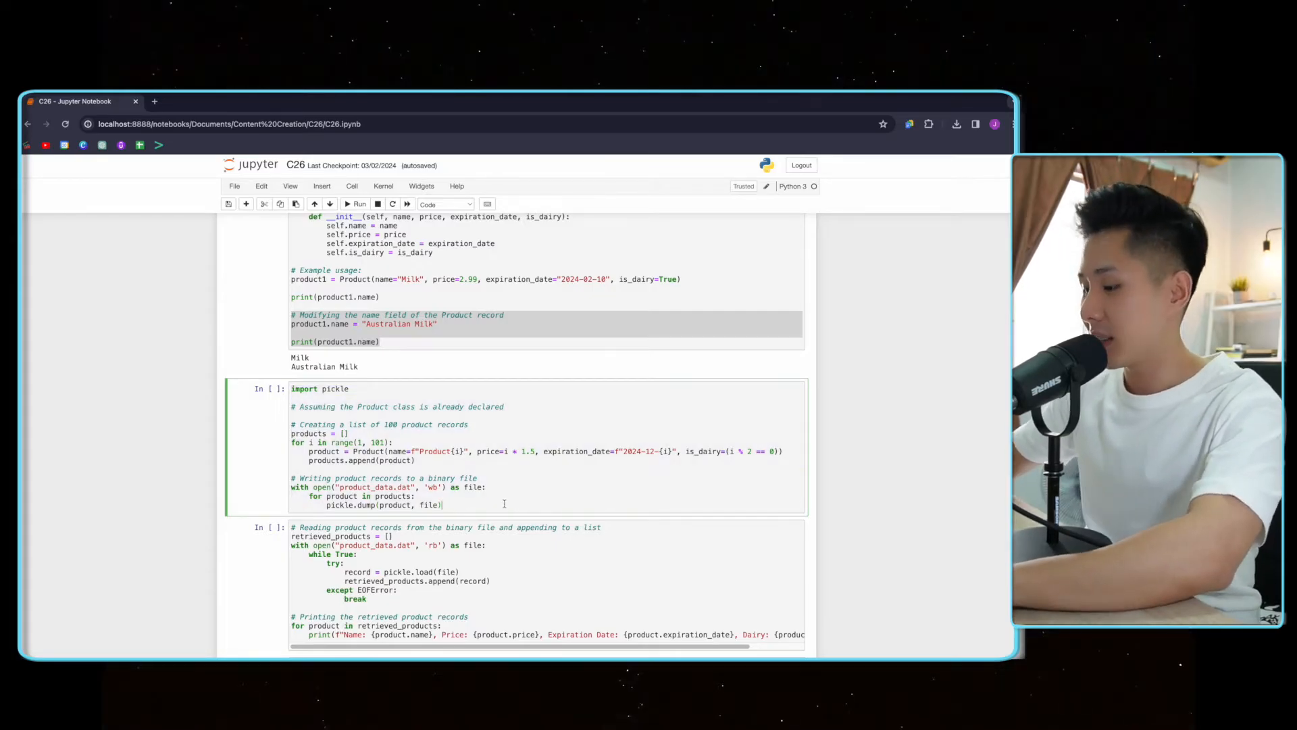
{"action": "key", "text": "ctrl+Return"}
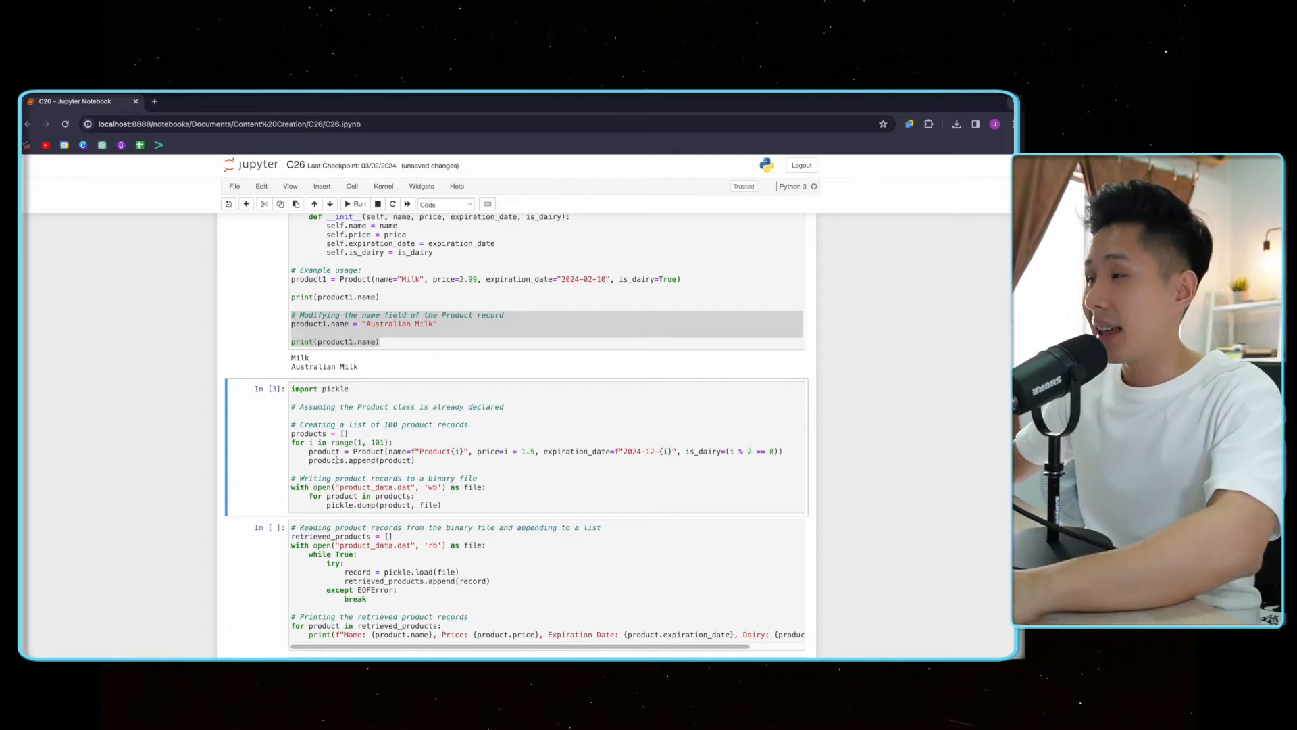
Confirm product_data.dat exists in the C26 folder, return to the Chapter 26 deck and its Present options
{"action": "key", "text": "ctrl+Right"}
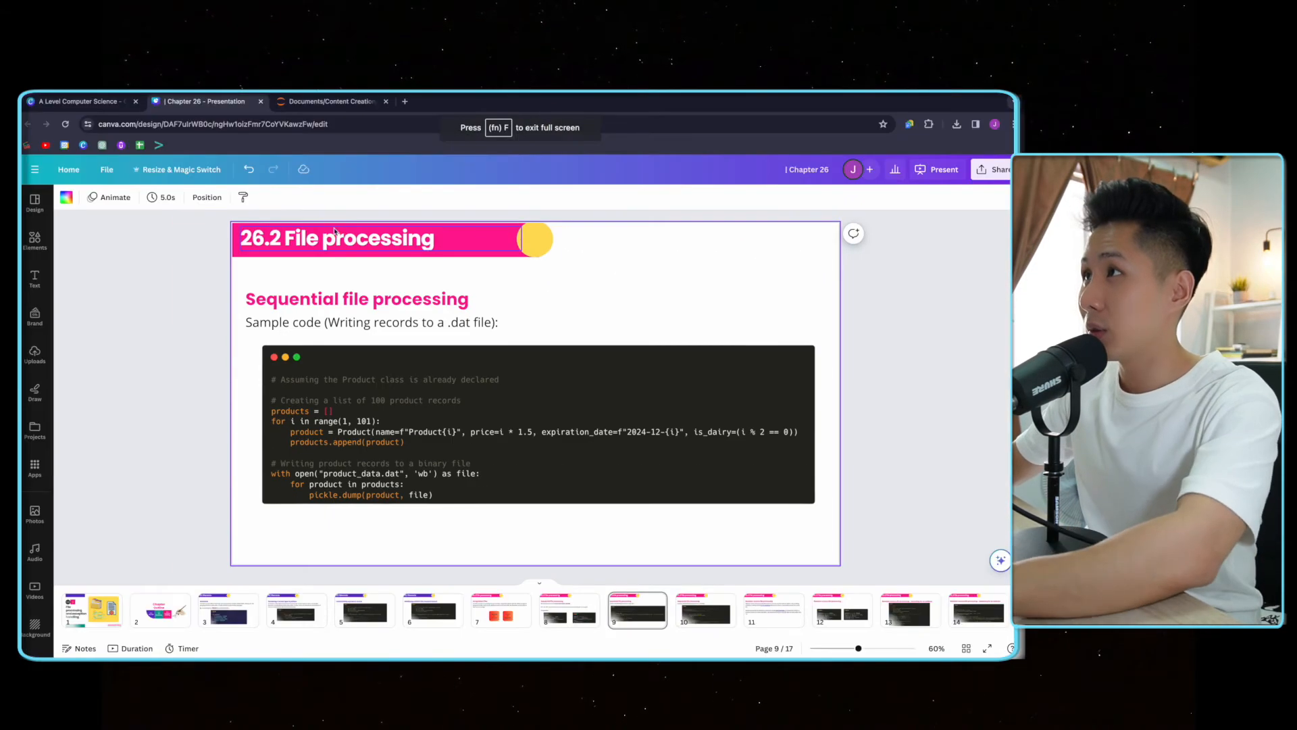
{"action": "left_click", "coordinate": [324, 101]}
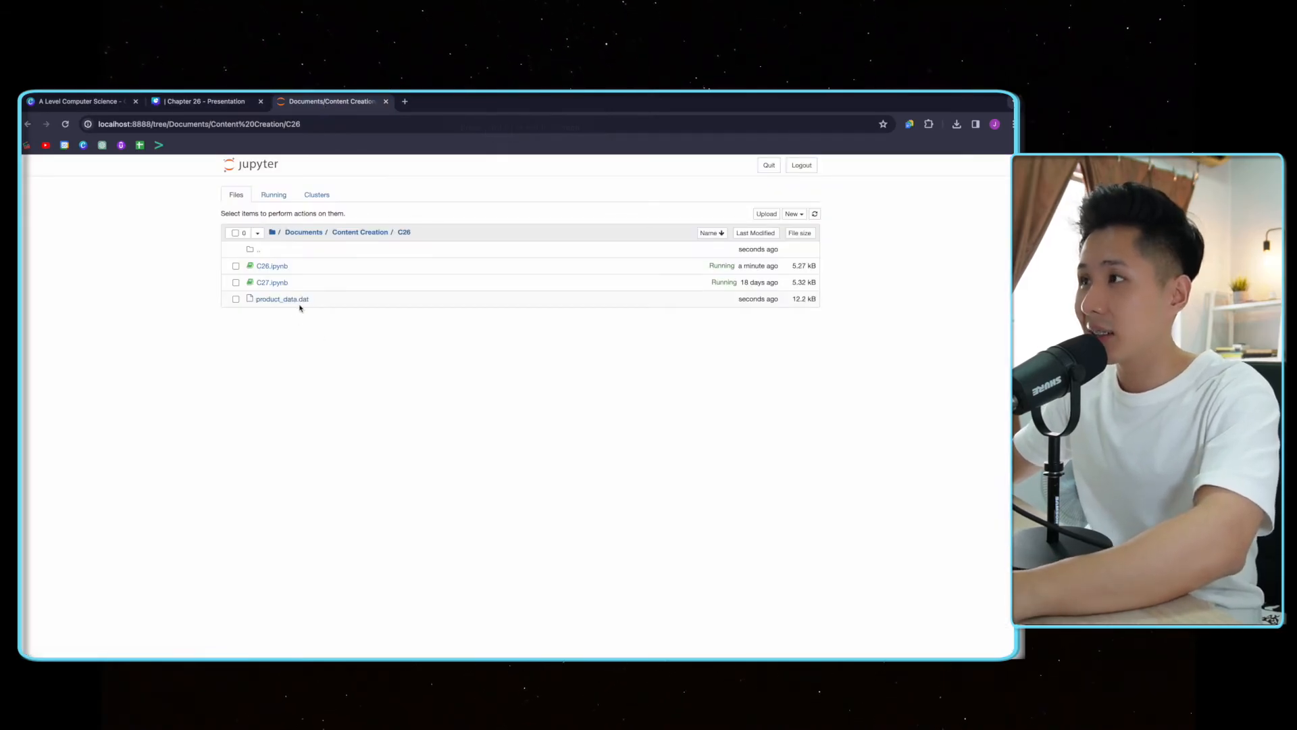
{"action": "left_click", "coordinate": [208, 102]}
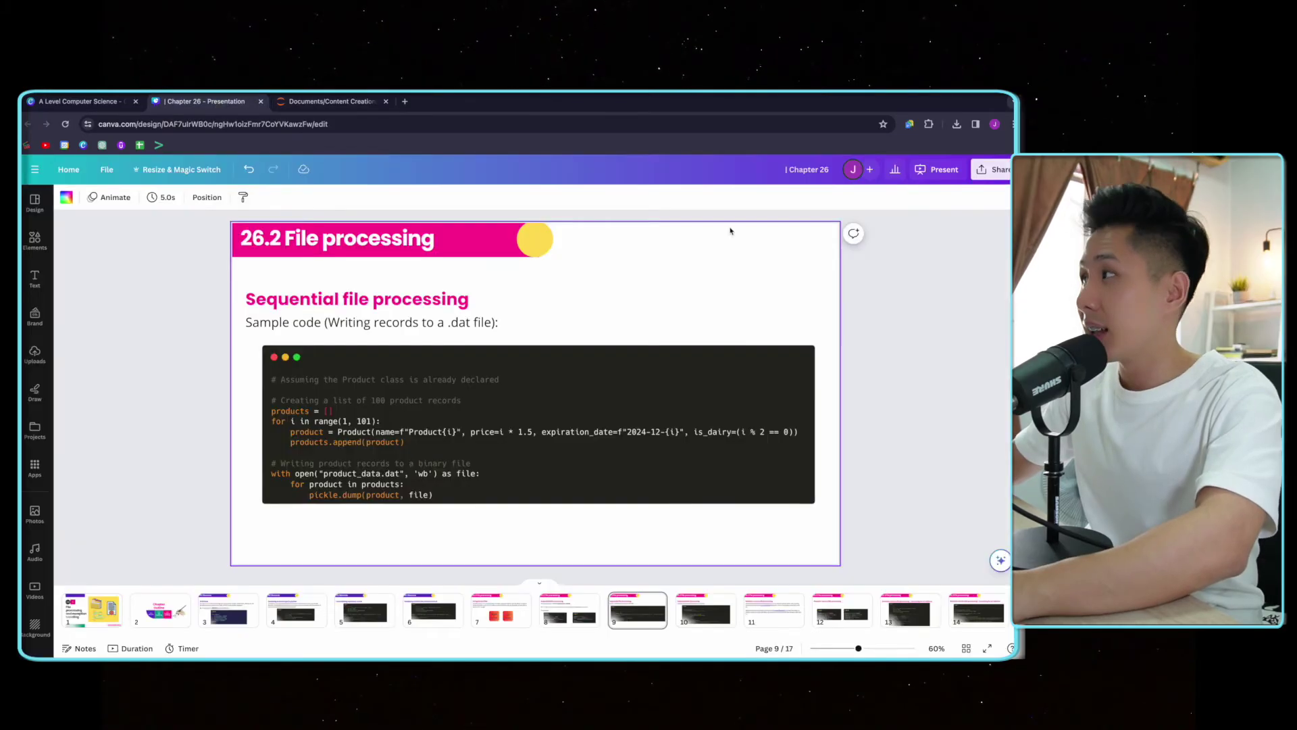
{"action": "left_click", "coordinate": [937, 170]}
Present full screen, advance to the reading records with pickle.load slide, then switch back to the notebook
{"action": "left_click", "coordinate": [906, 446]}
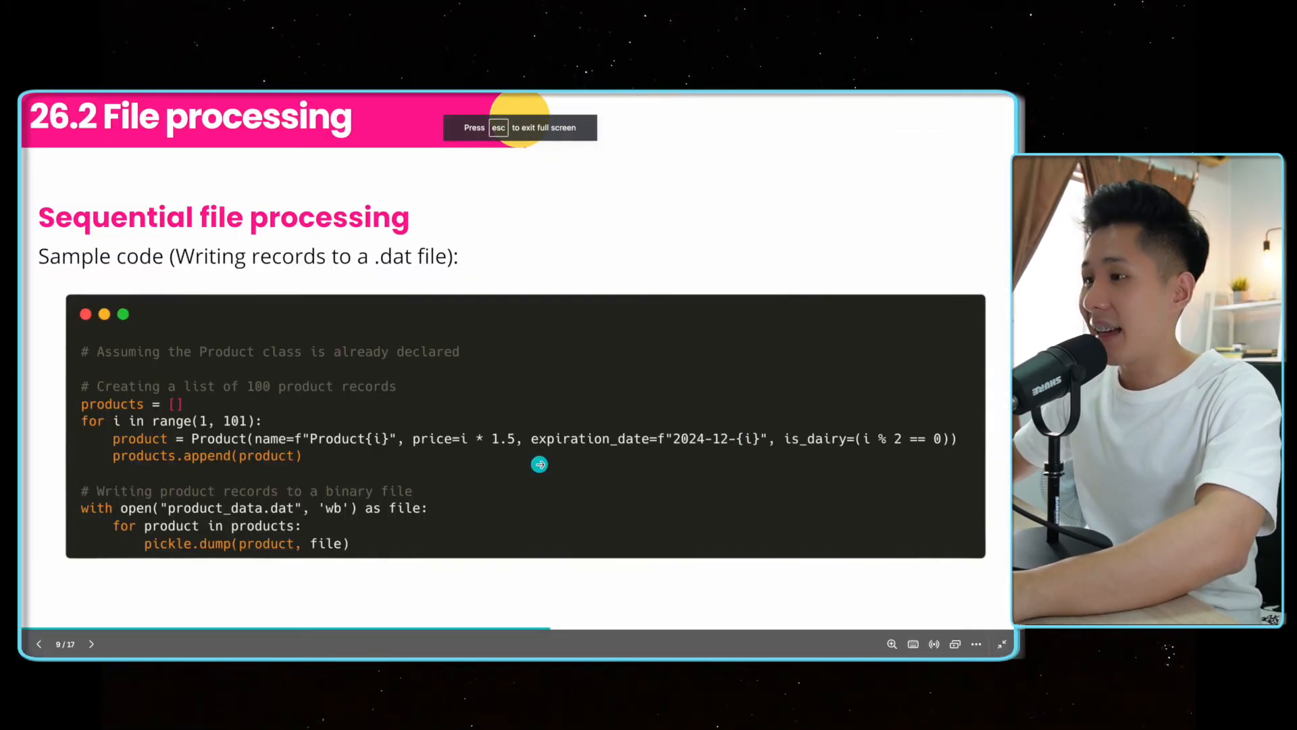
{"action": "key", "text": "Right"}
{"action": "key", "text": "Left"}
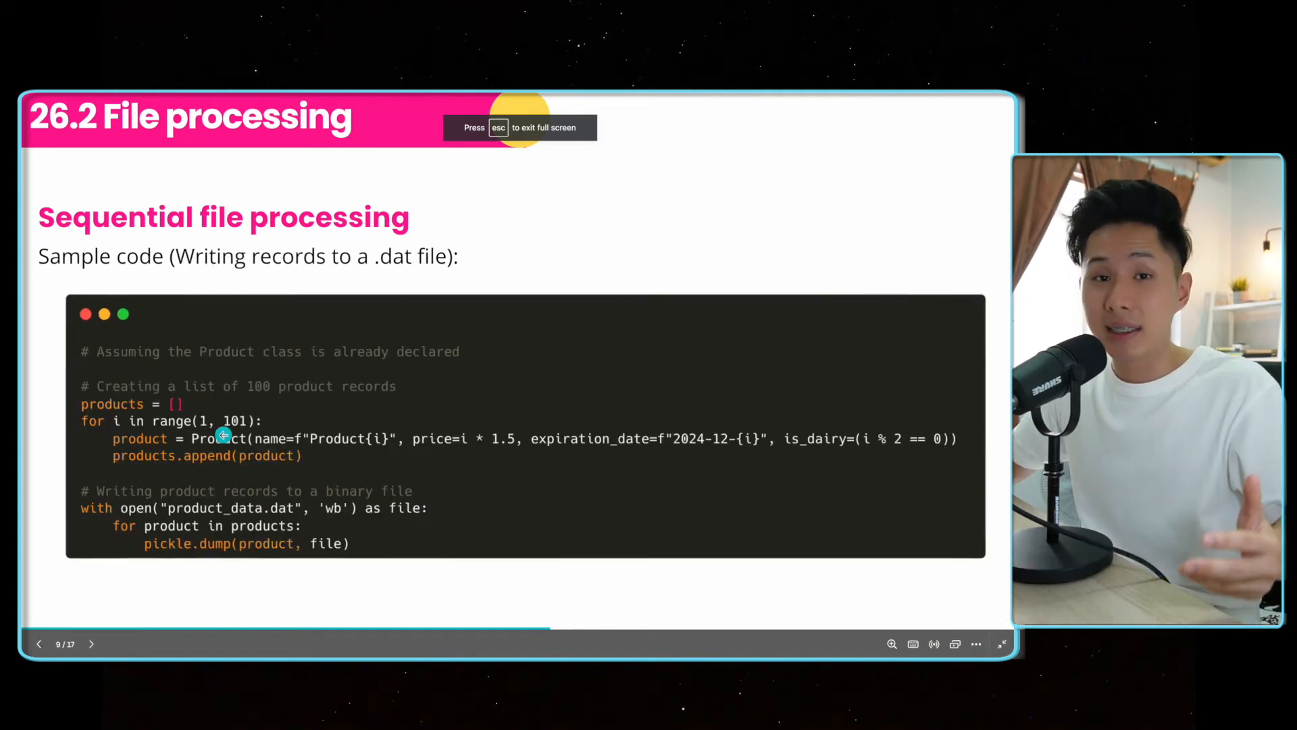
{"action": "key", "text": "Right"}
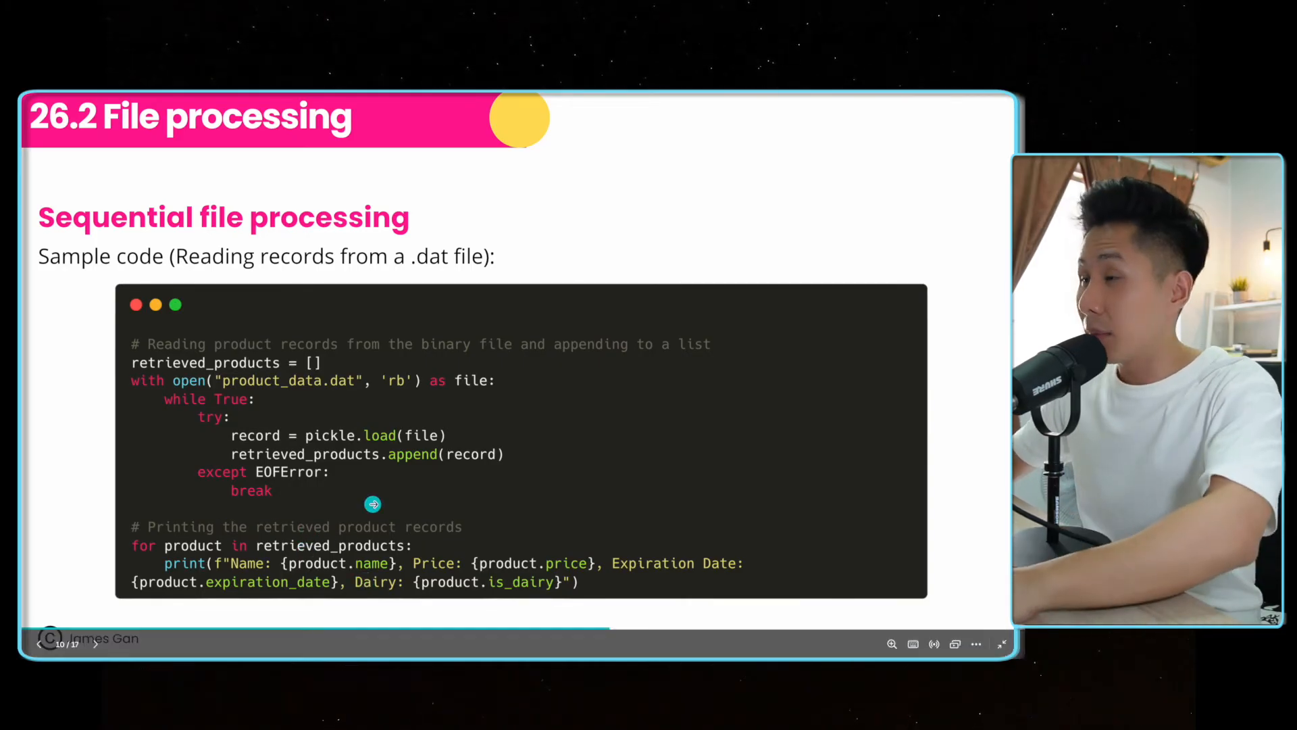
{"action": "key", "text": "alt+Tab"}
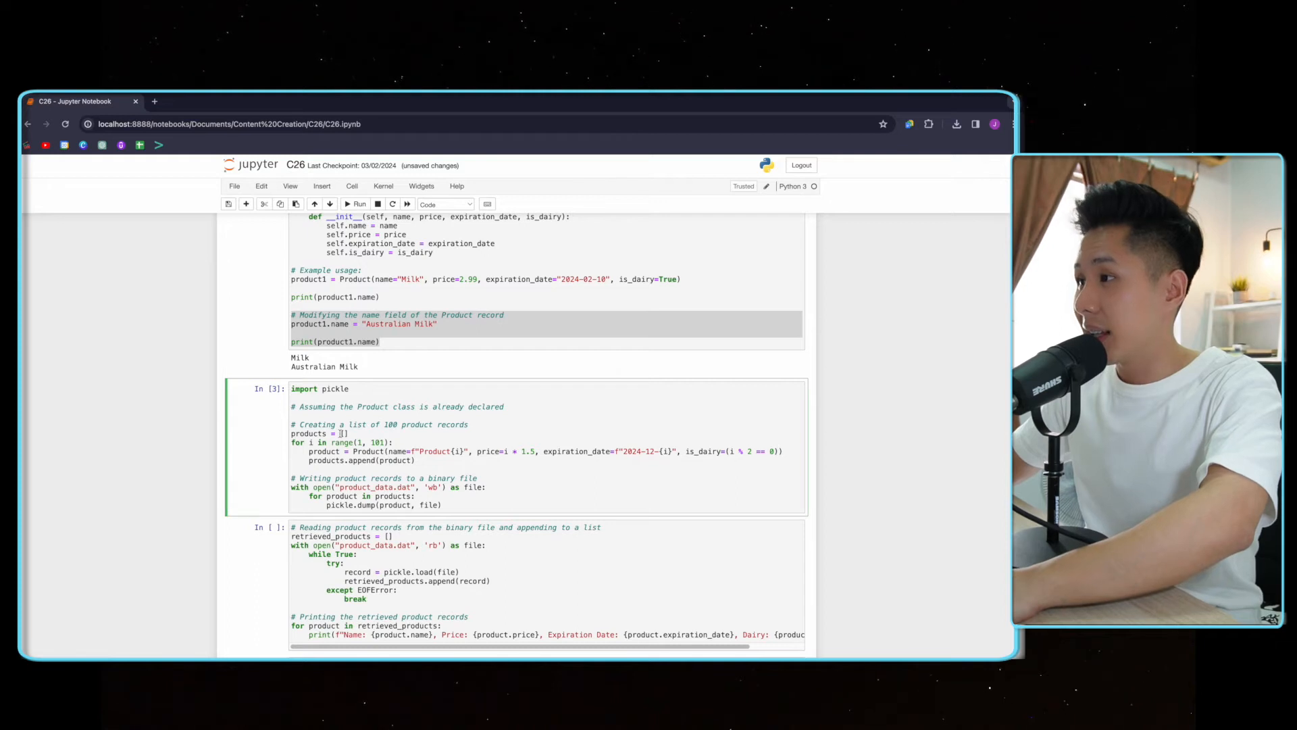
Run the cell reading records back from product_data.dat and point out the printed product details
{"action": "left_click_drag", "start_coordinate": [289, 389], "coordinate": [549, 523]}
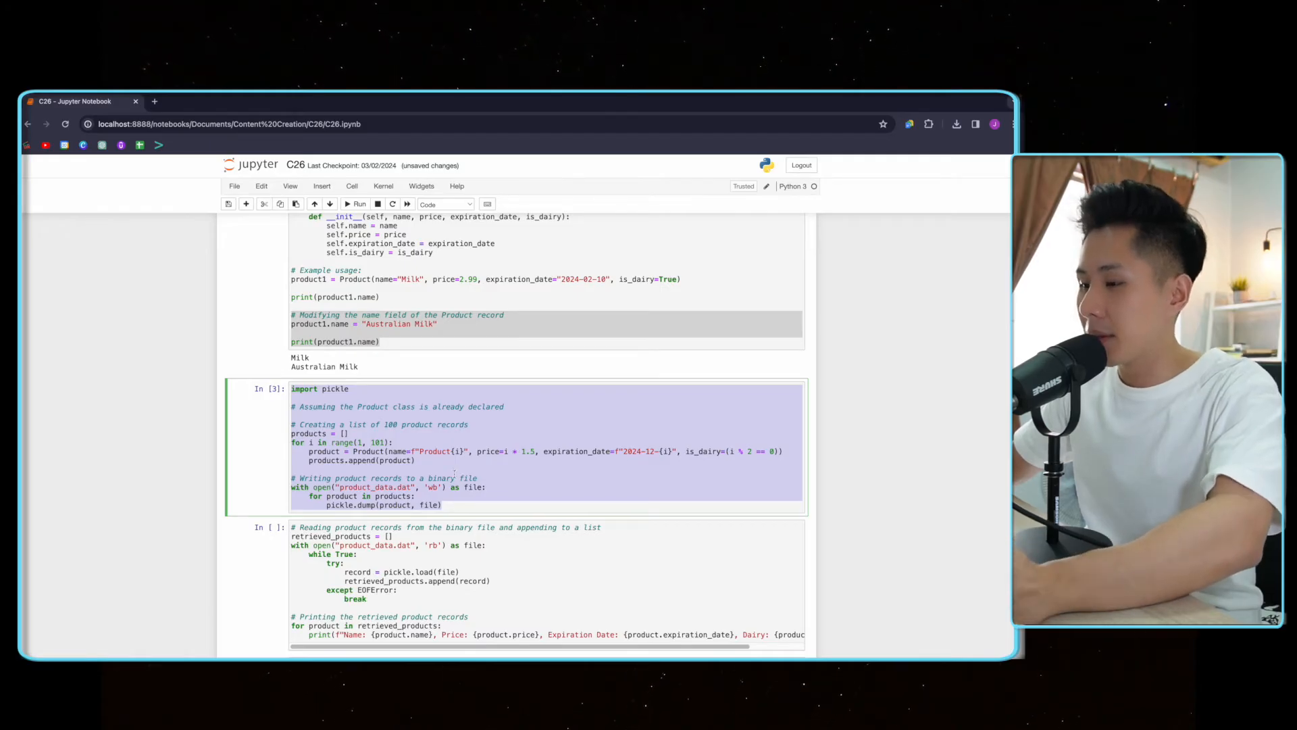
{"action": "scroll", "coordinate": [457, 470], "scroll_direction": "down", "scroll_amount": 2}
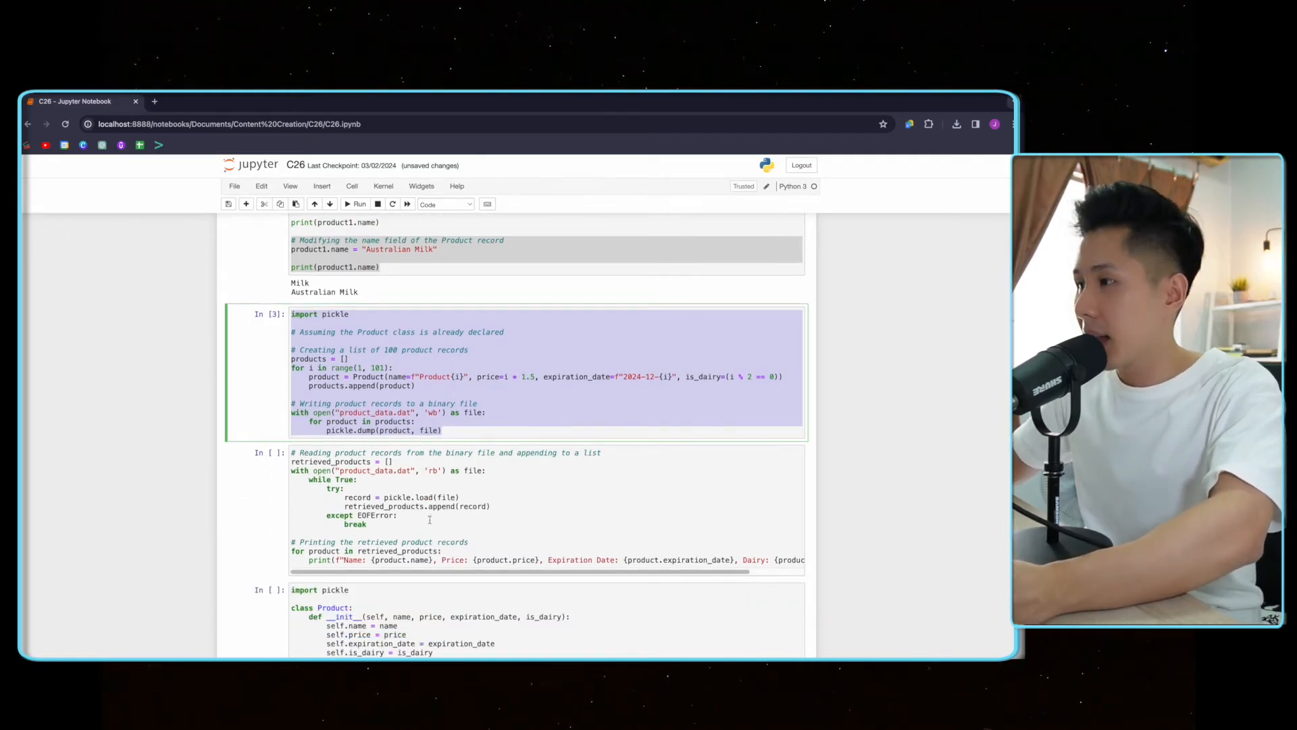
{"action": "left_click", "coordinate": [661, 557]}
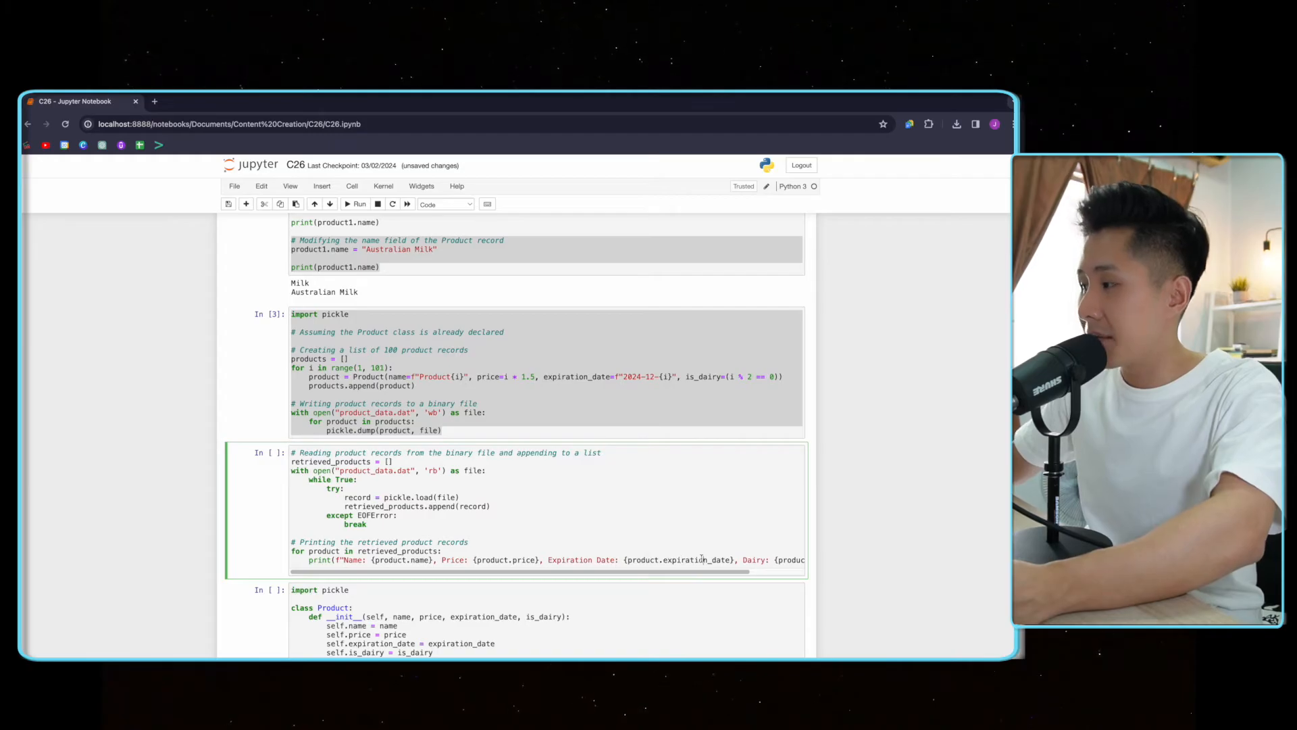
{"action": "left_click_drag", "start_coordinate": [804, 560], "coordinate": [290, 452]}
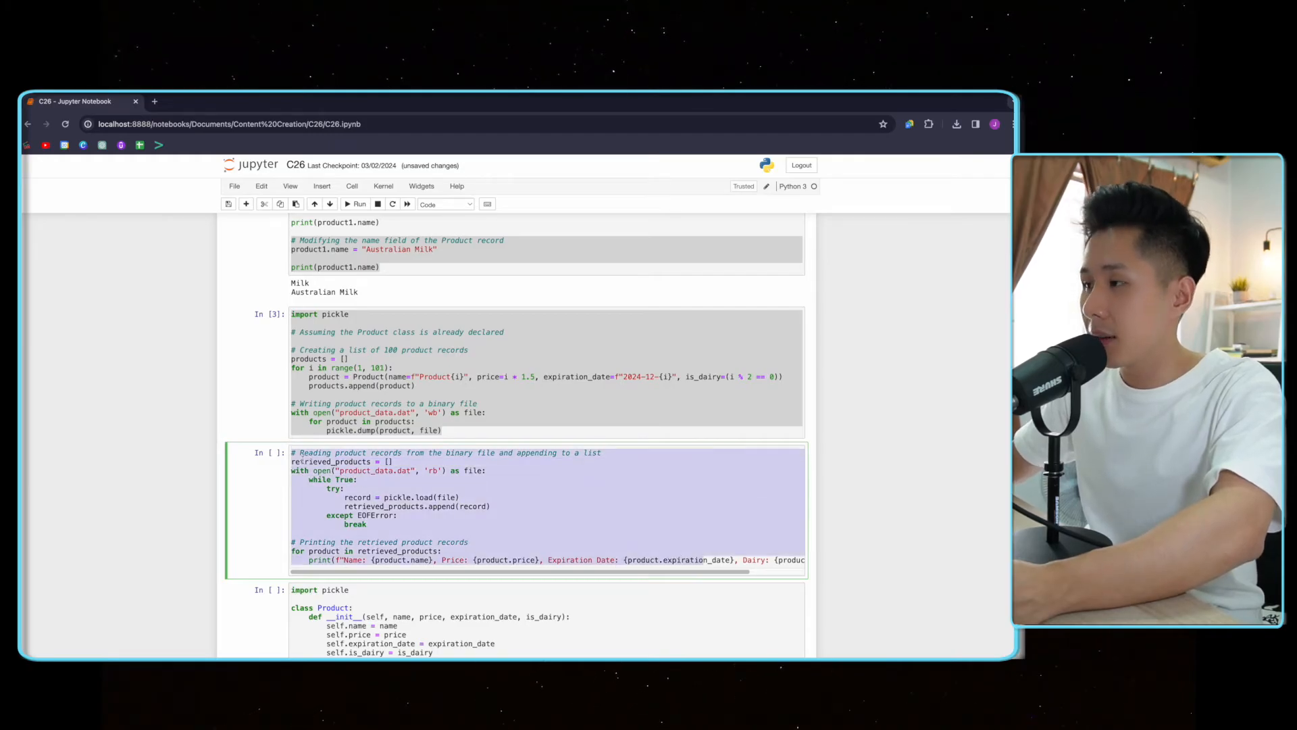
{"action": "left_click", "coordinate": [403, 550]}
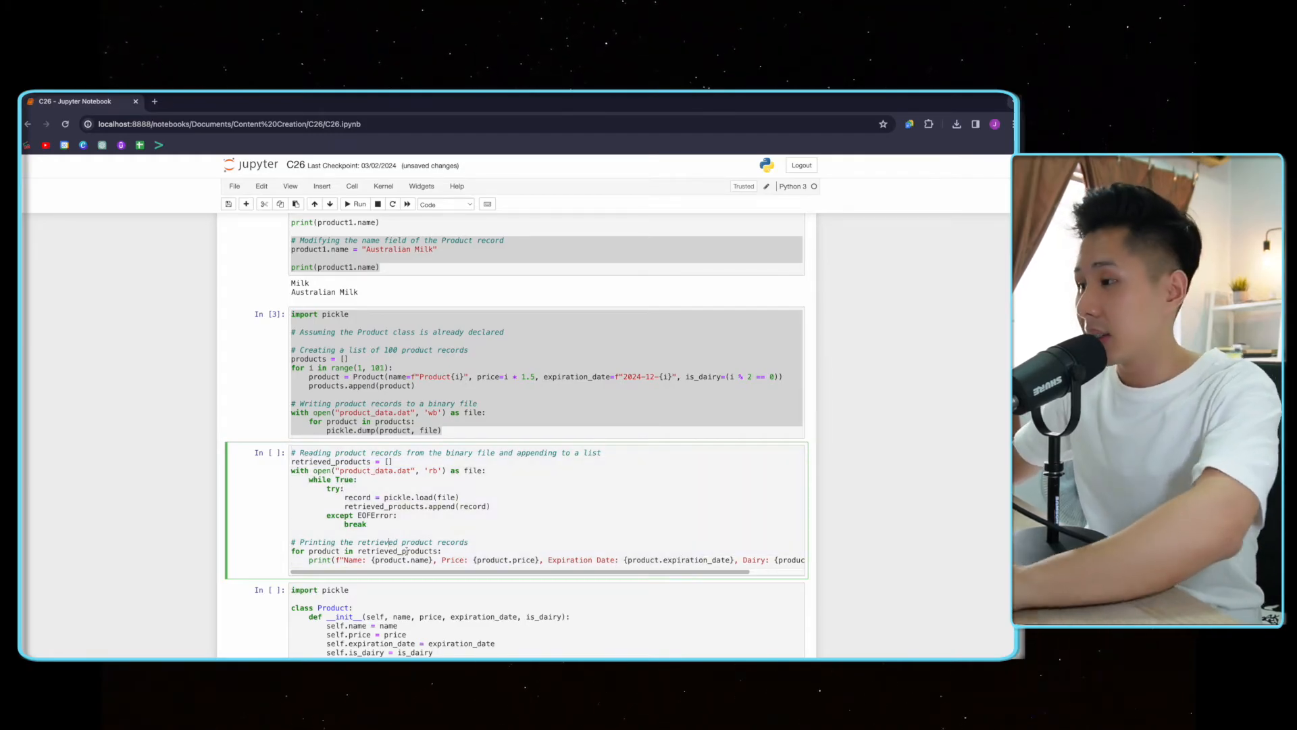
{"action": "key", "text": "ctrl+Return"}
{"action": "scroll", "coordinate": [426, 557], "scroll_direction": "down", "scroll_amount": 1}
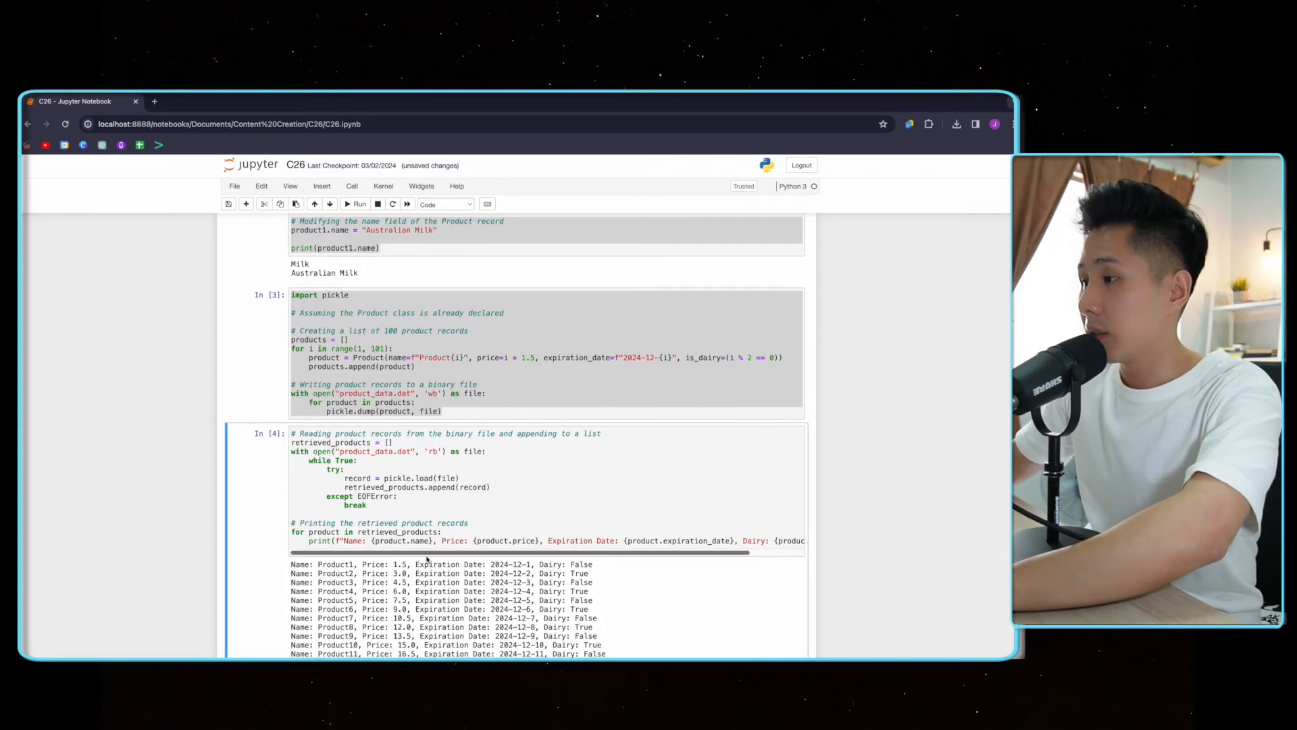
{"action": "scroll", "coordinate": [427, 560], "scroll_direction": "down", "scroll_amount": 3}
{"action": "scroll", "coordinate": [427, 560], "scroll_direction": "down", "scroll_amount": 3}
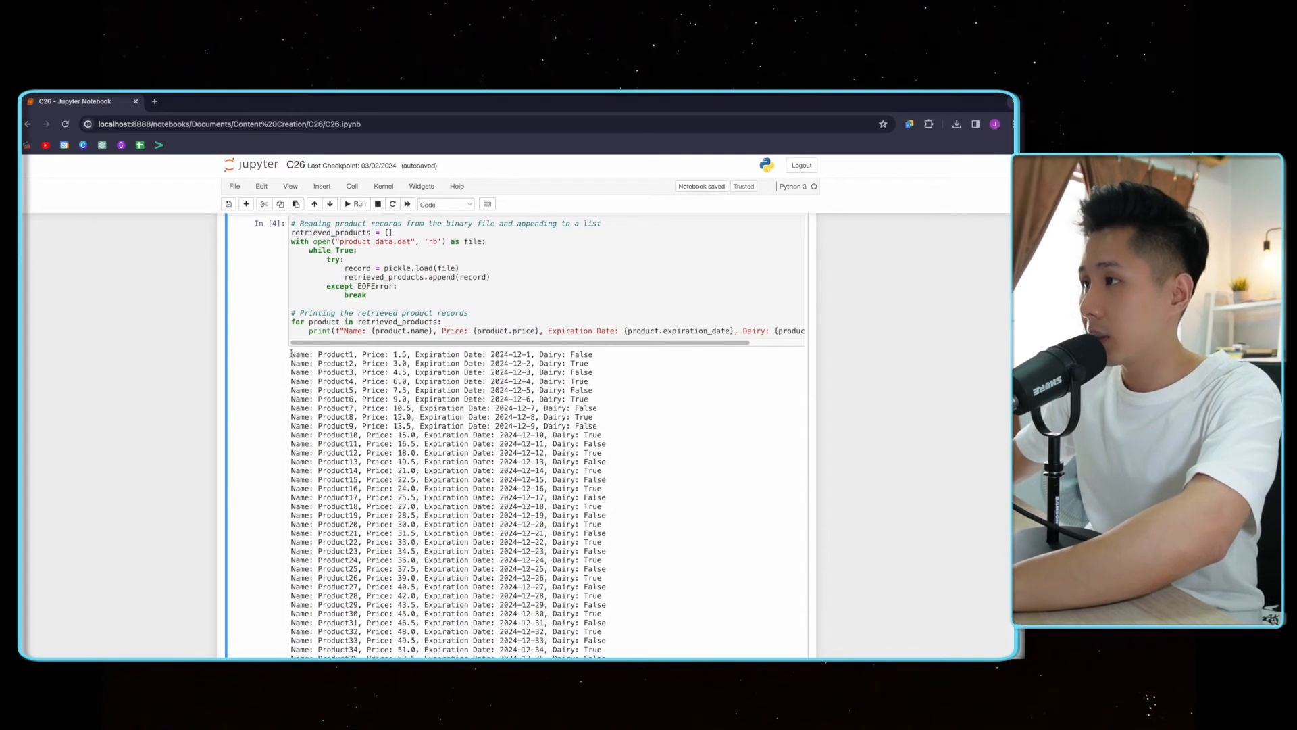
{"action": "mouse_move", "coordinate": [292, 351]}
{"action": "left_mouse_down"}
{"action": "mouse_move", "coordinate": [617, 559]}
{"action": "mouse_move", "coordinate": [617, 578]}
{"action": "left_mouse_up"}
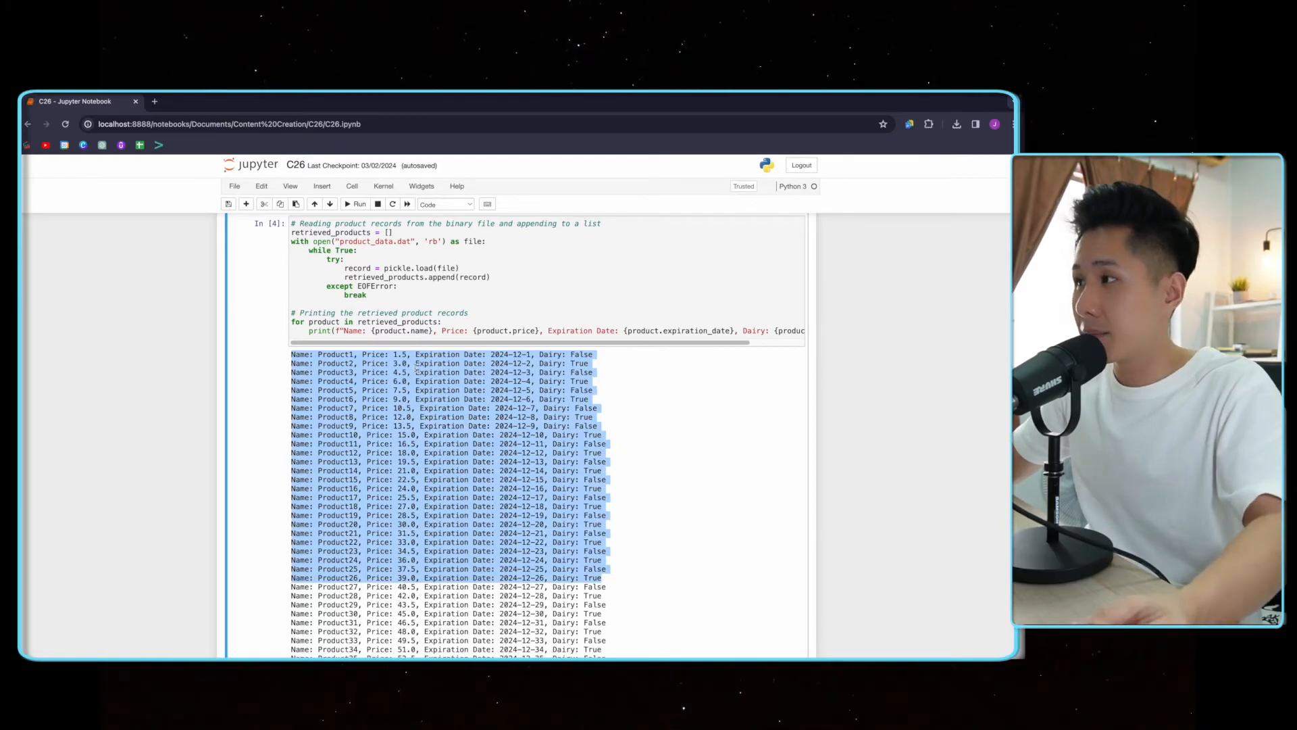
{"action": "left_click", "coordinate": [616, 577]}
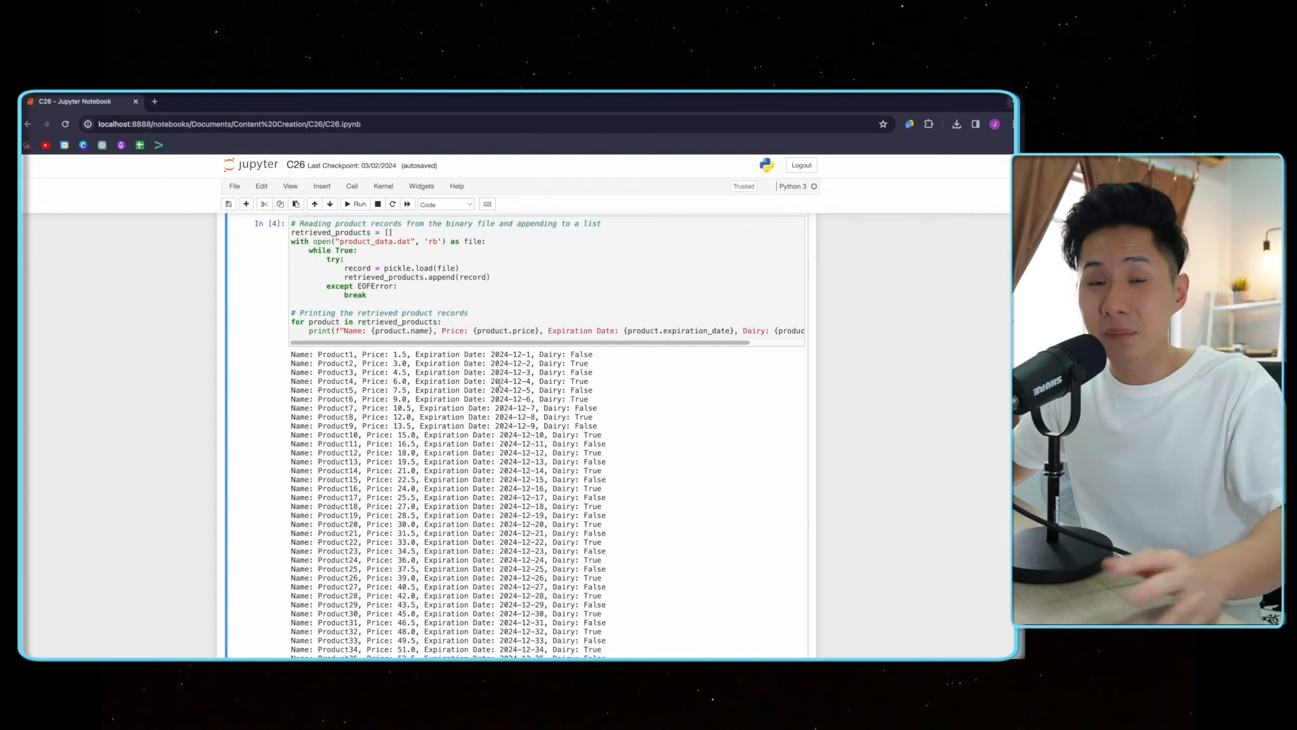
Switch to the presentation showing the random-access PUTRECORD/GETRECORD pseudocode slide
{"action": "key", "text": "alt+Tab"}
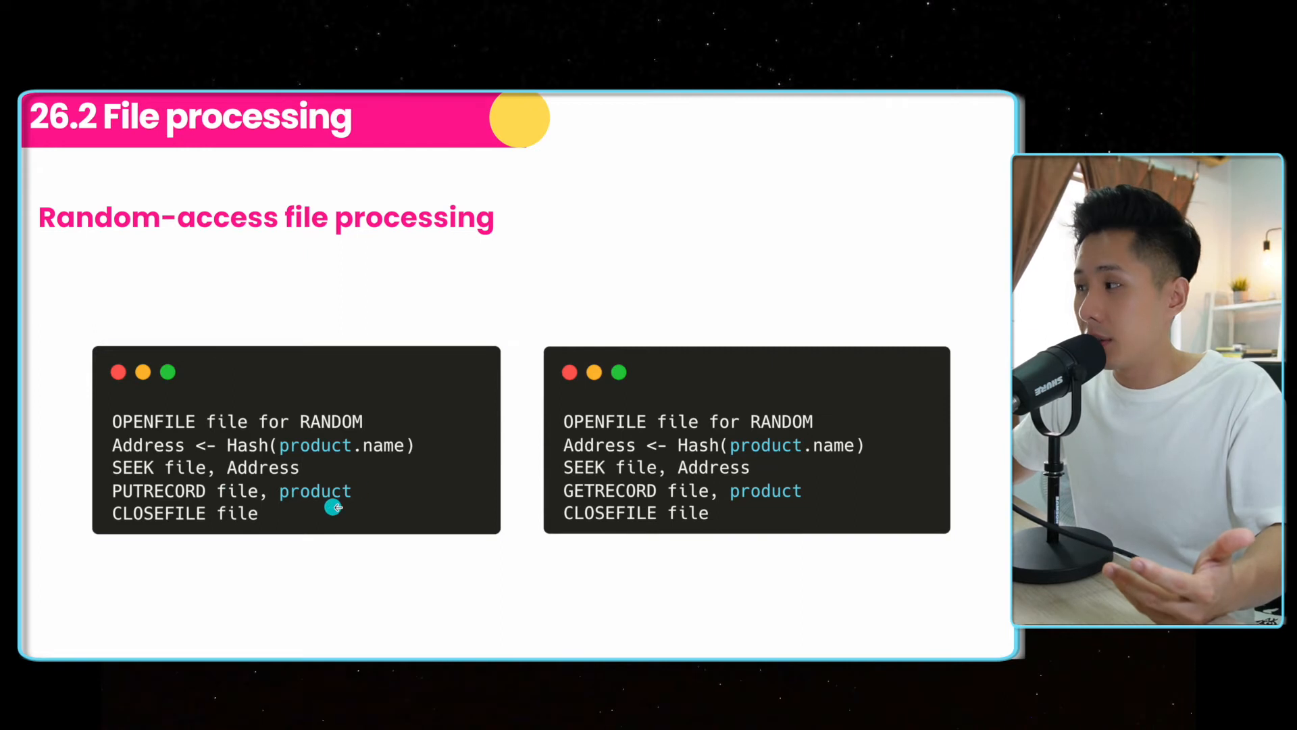
Advance through the two 'Searching for an address' slides to the record-reading code
{"action": "key", "text": "Right"}
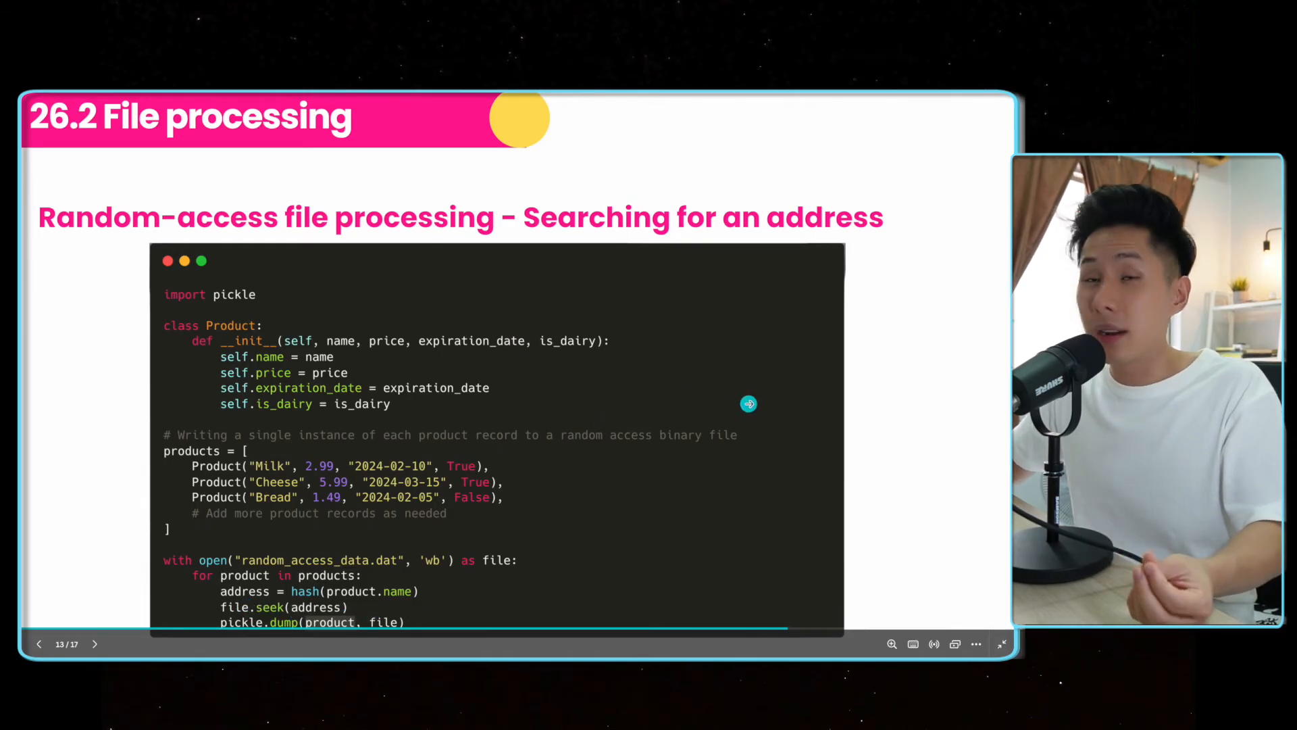
{"action": "left_click", "coordinate": [923, 419]}
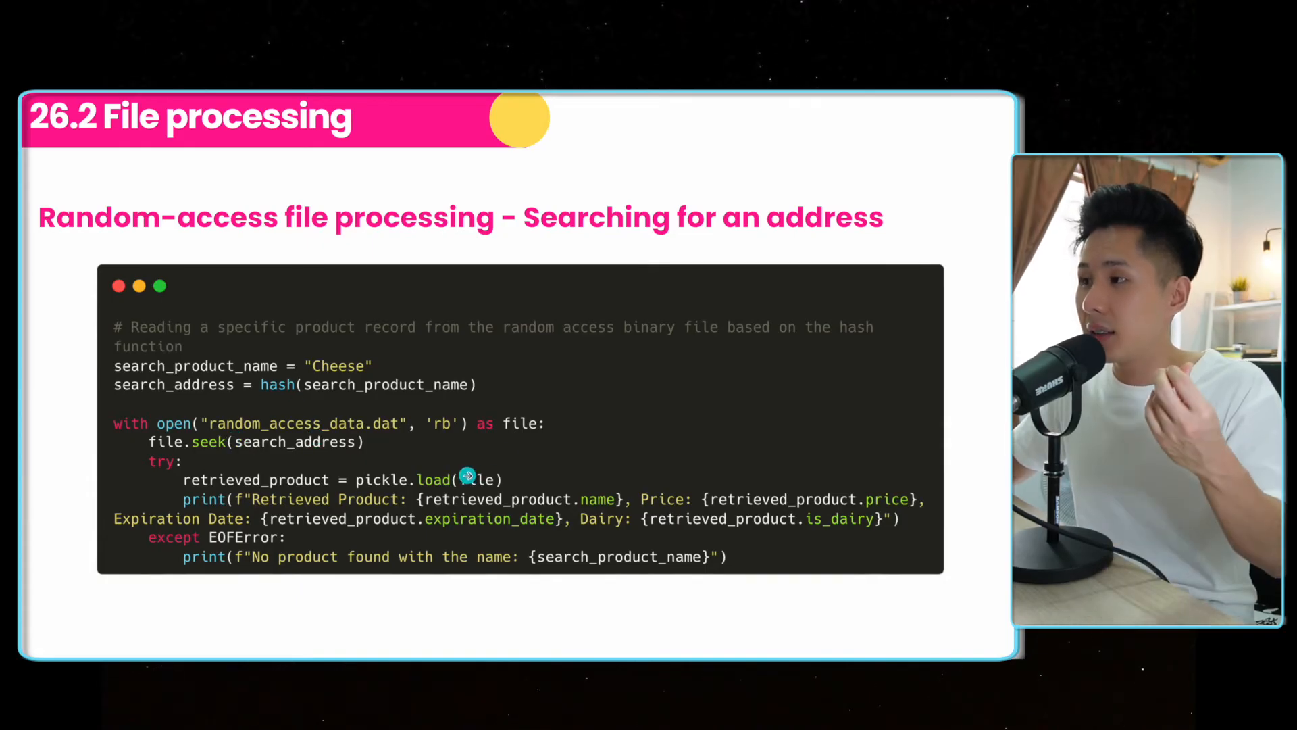
Return to the notebook and run the random-access pickle cell retrieving the Cheese record
{"action": "key", "text": "ctrl+Left"}
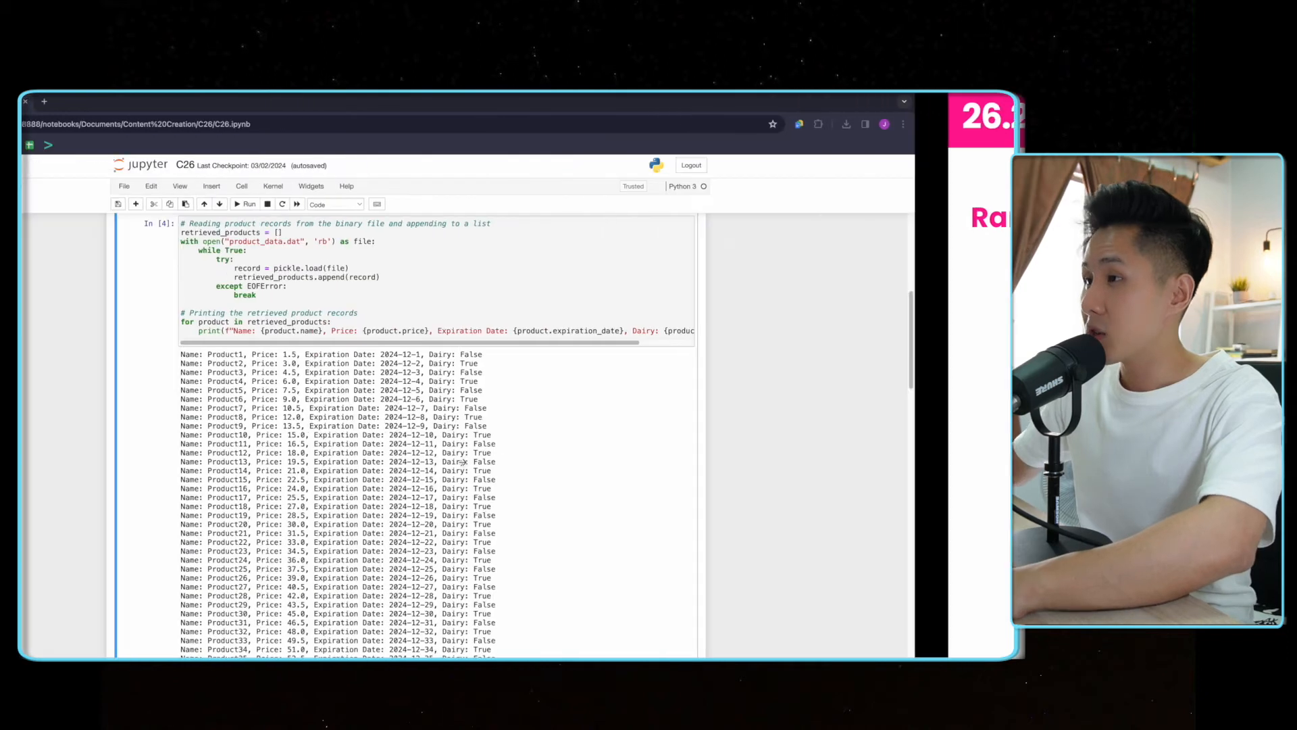
{"action": "scroll", "coordinate": [486, 436], "scroll_direction": "down", "scroll_amount": 10}
{"action": "scroll", "coordinate": [487, 436], "scroll_direction": "down", "scroll_amount": 10}
{"action": "scroll", "coordinate": [487, 436], "scroll_direction": "down", "scroll_amount": 5}
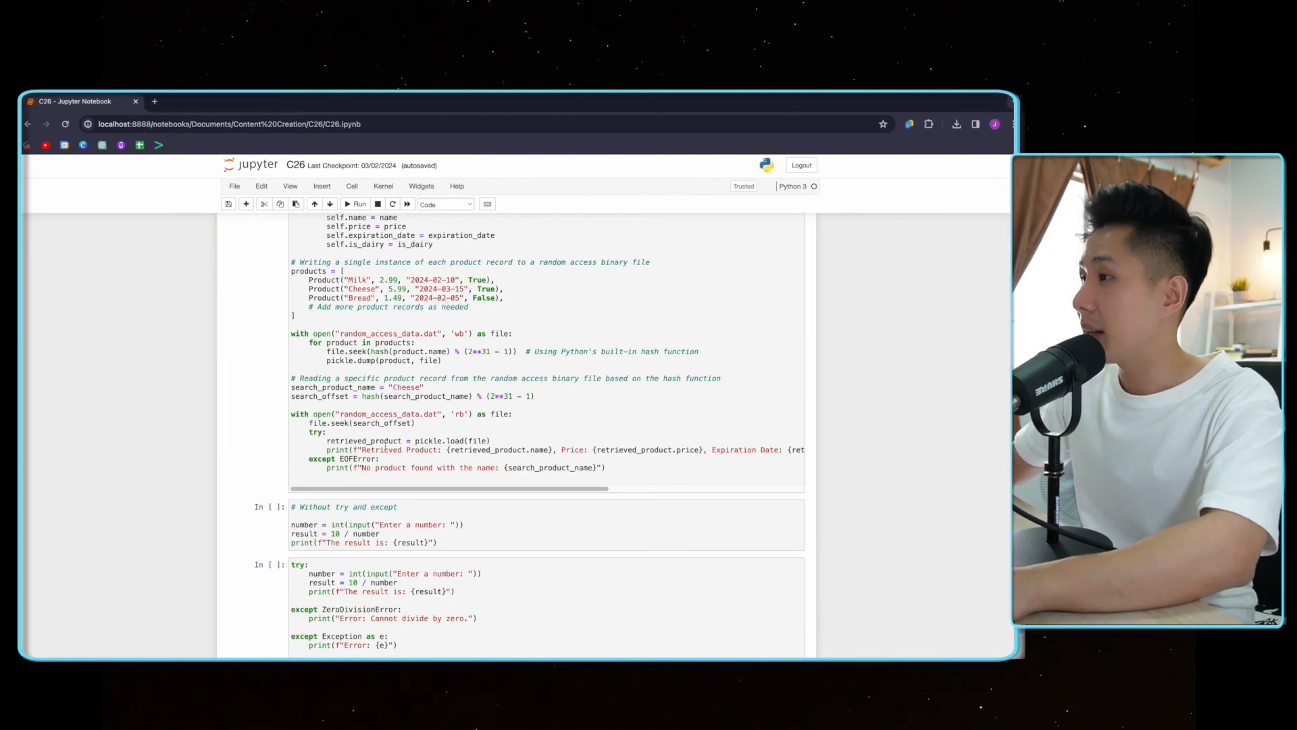
{"action": "scroll", "coordinate": [486, 436], "scroll_direction": "up", "scroll_amount": 3}
{"action": "left_click", "coordinate": [616, 467]}
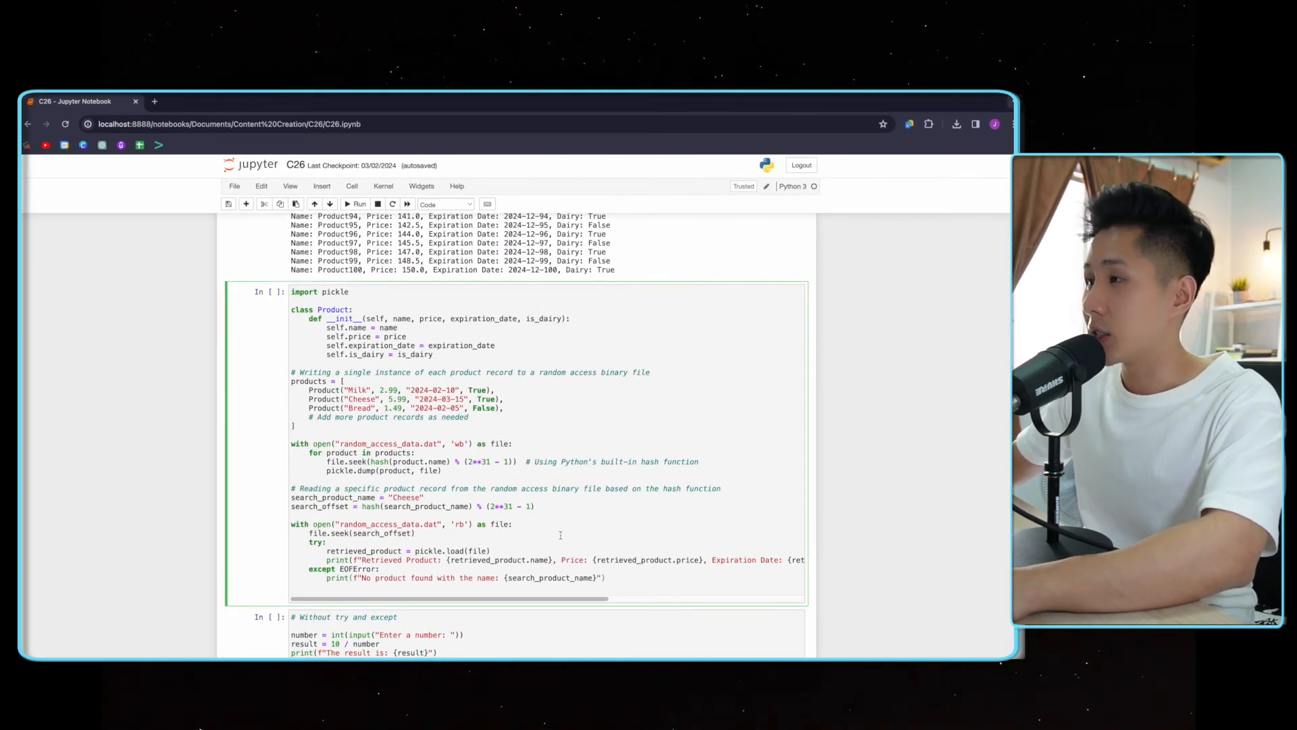
{"action": "left_click_drag", "start_coordinate": [609, 582], "coordinate": [292, 292]}
{"action": "key", "text": "ctrl+c"}
{"action": "left_click", "coordinate": [468, 360]}
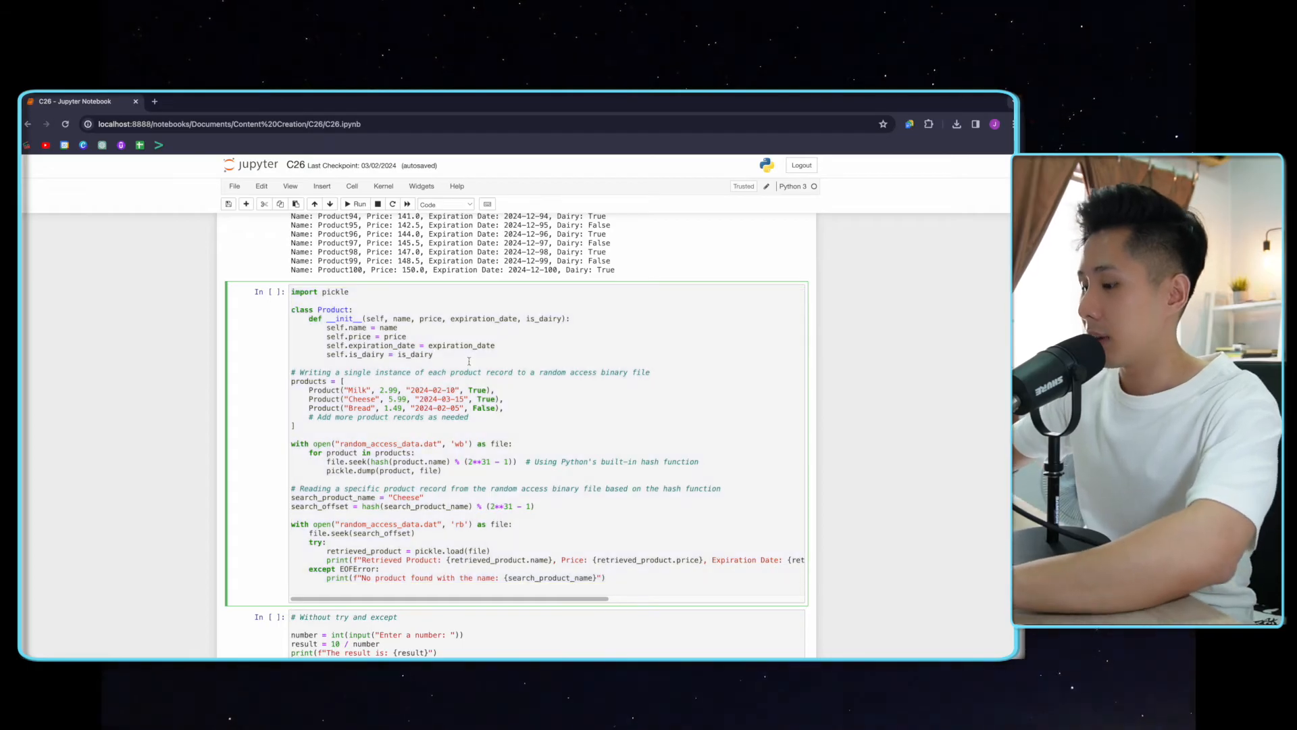
{"action": "key", "text": "ctrl+Return"}
{"action": "scroll", "coordinate": [406, 456], "scroll_direction": "down", "scroll_amount": 1}
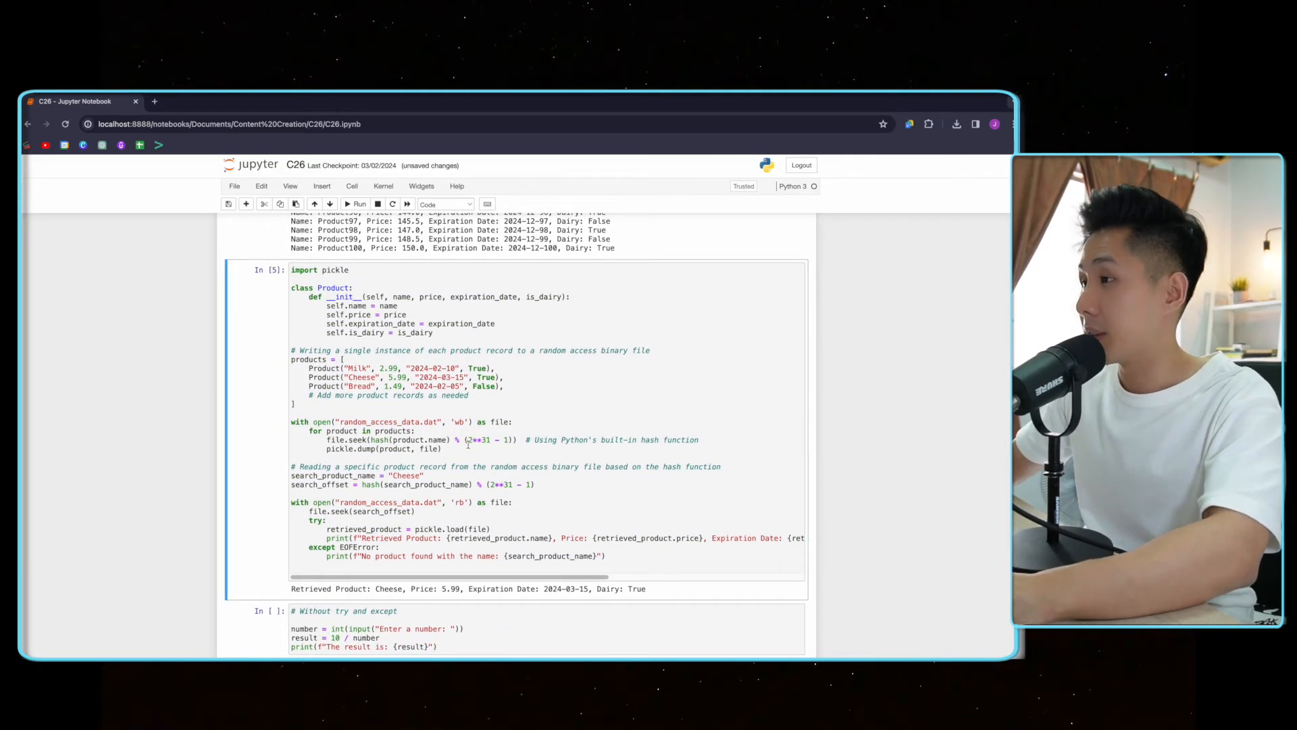
Highlight the record-writing code, the three Product records and the Cheese lookup with its result
{"action": "left_click_drag", "start_coordinate": [444, 449], "coordinate": [282, 263]}
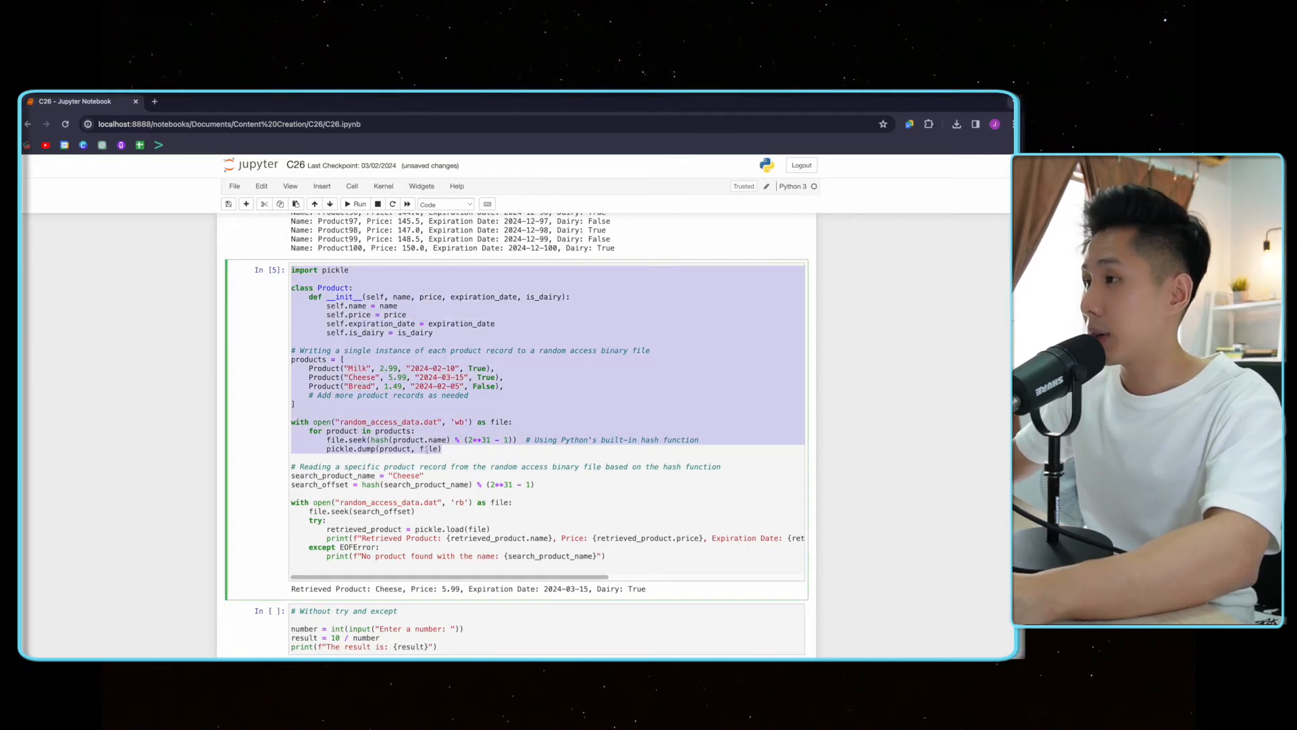
{"action": "left_click_drag", "start_coordinate": [506, 387], "coordinate": [264, 372]}
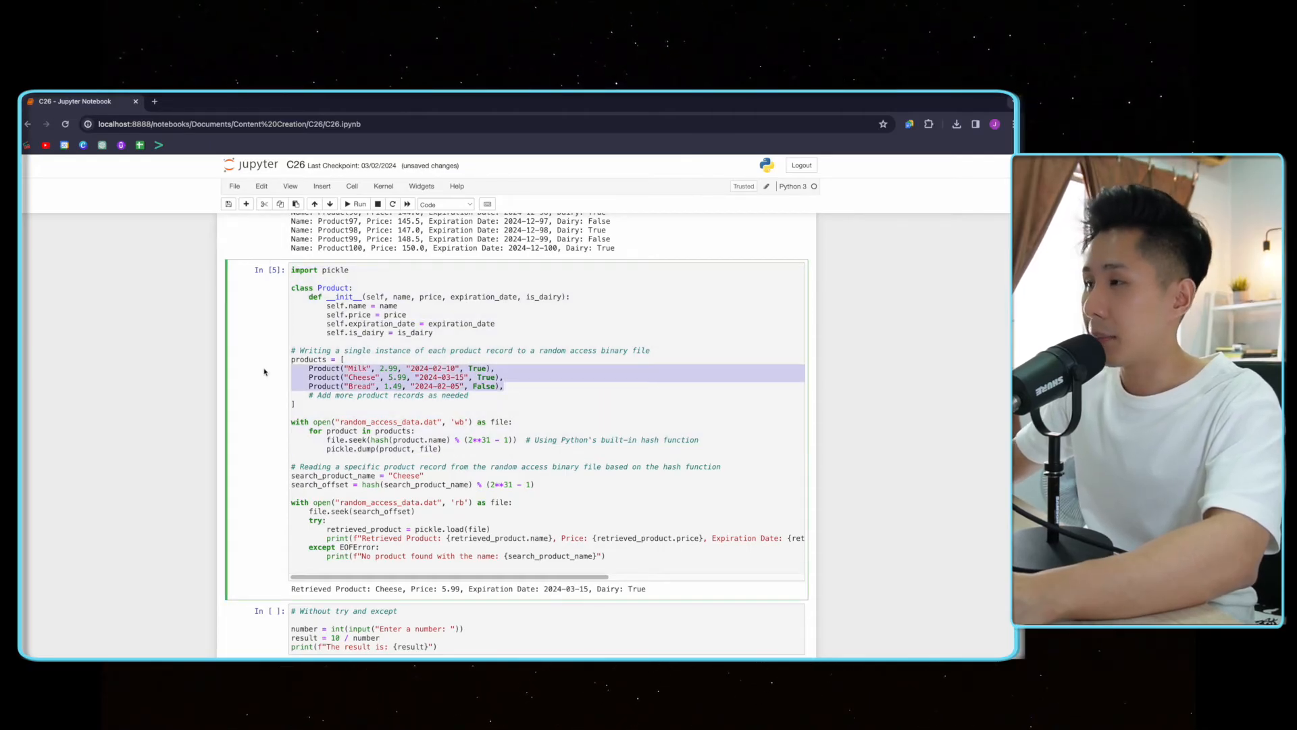
{"action": "left_click_drag", "start_coordinate": [292, 466], "coordinate": [645, 562]}
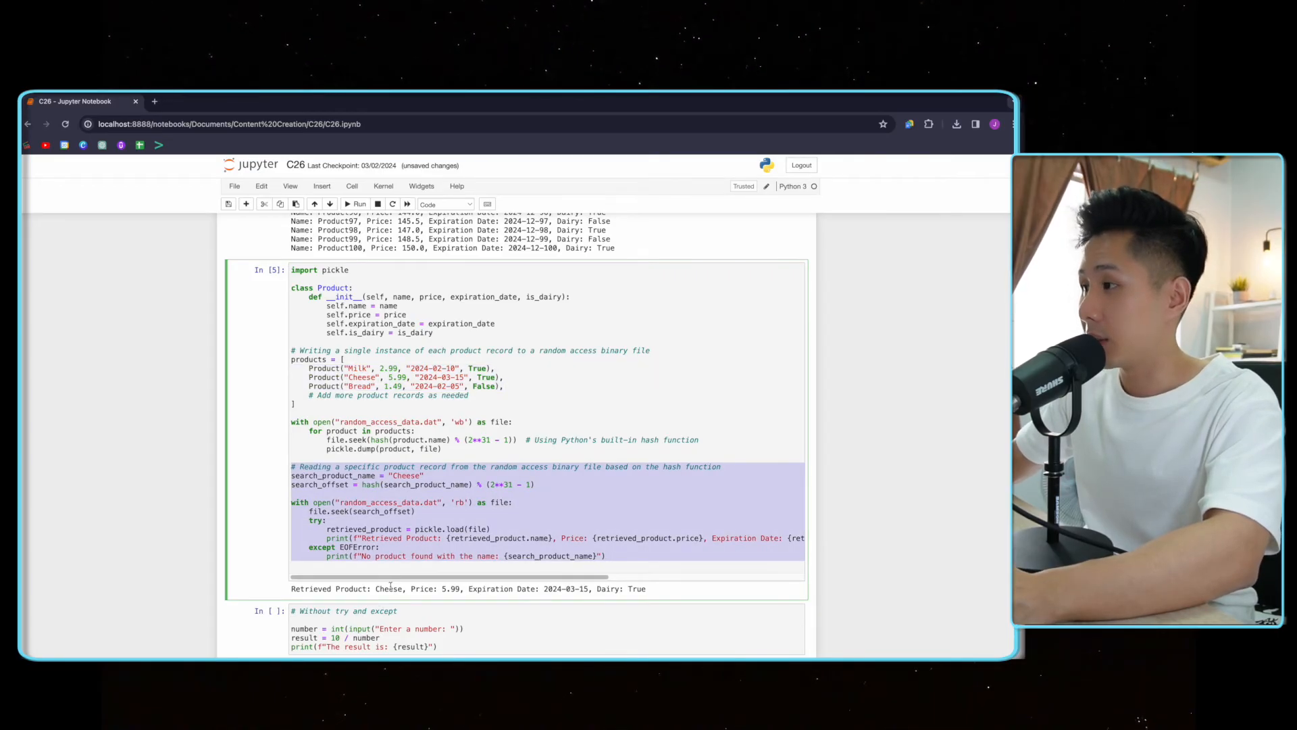
{"action": "left_click_drag", "start_coordinate": [390, 587], "coordinate": [649, 589]}
{"action": "left_click", "coordinate": [408, 477]}
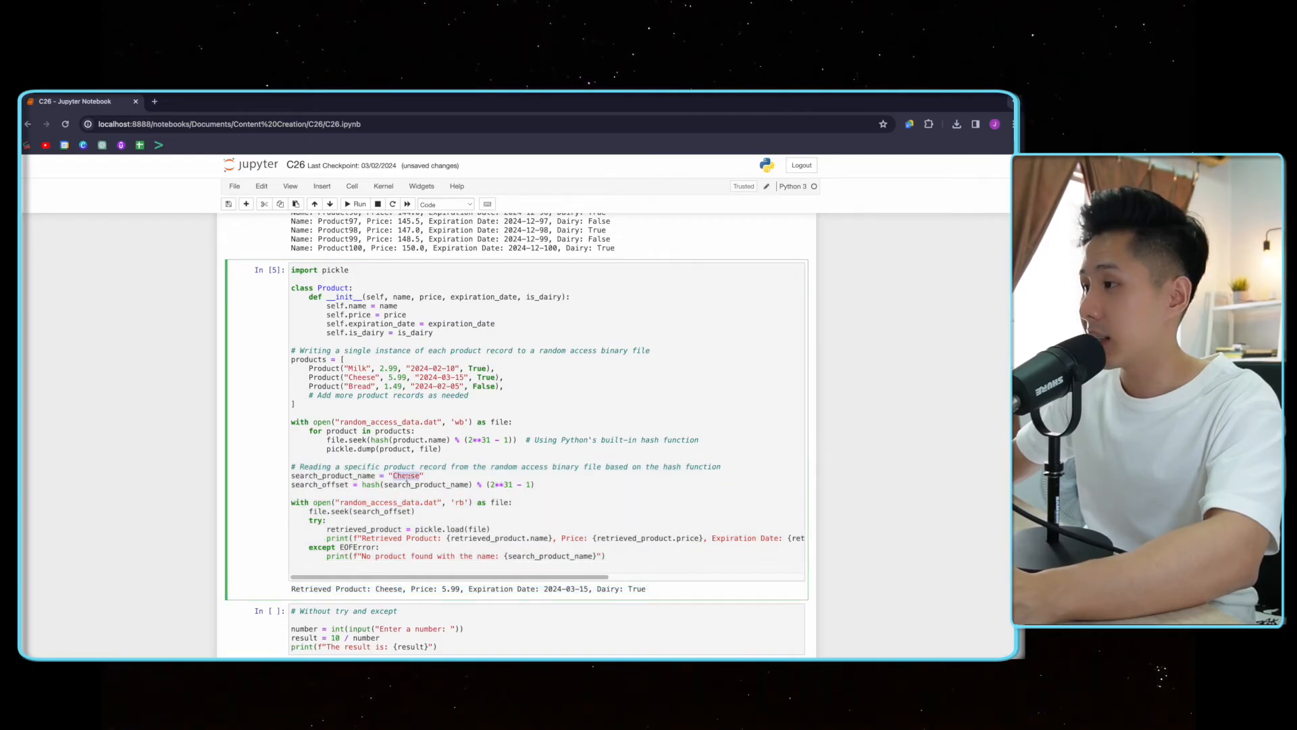
{"action": "triple_click", "coordinate": [448, 586]}
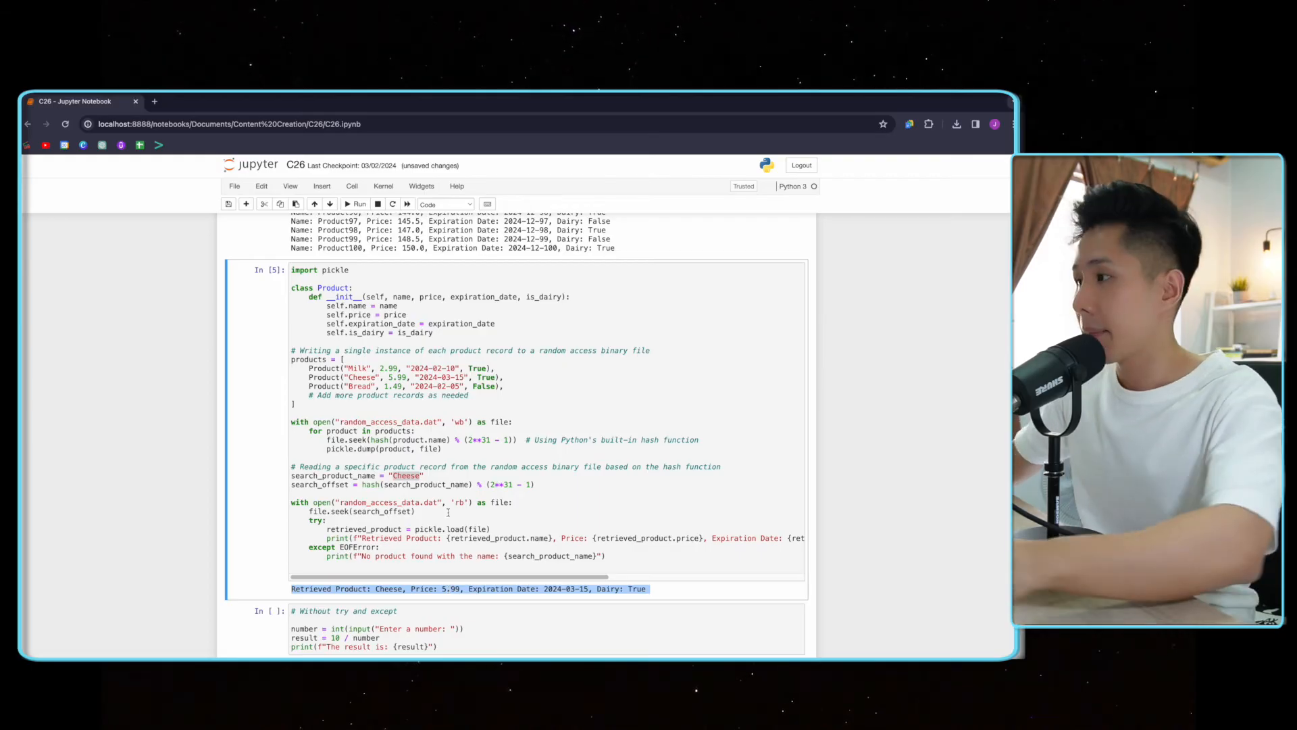
Change the search name from Cheese to Bread, rerun to retrieve Bread, then return to the slides
{"action": "double_click", "coordinate": [406, 476]}
{"action": "type", "text": "B"}
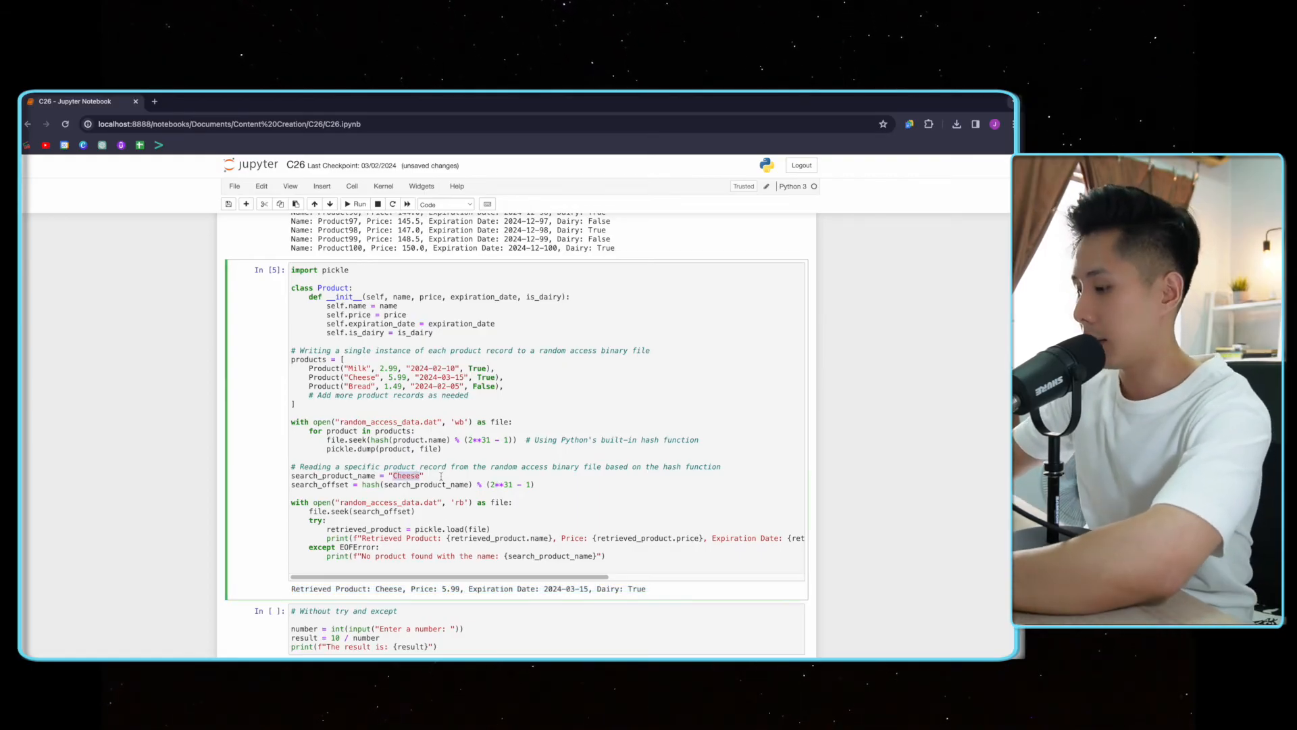
{"action": "type", "text": "read"}
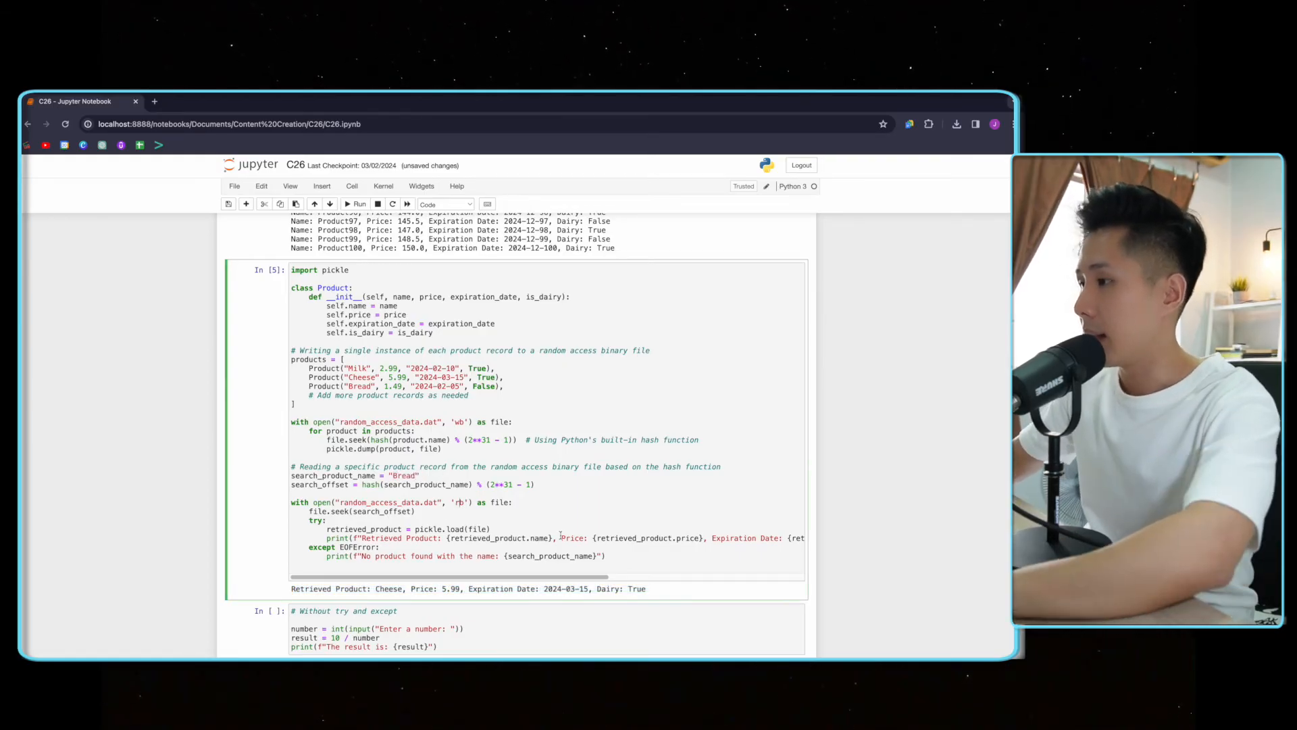
{"action": "key", "text": "ctrl+Return"}
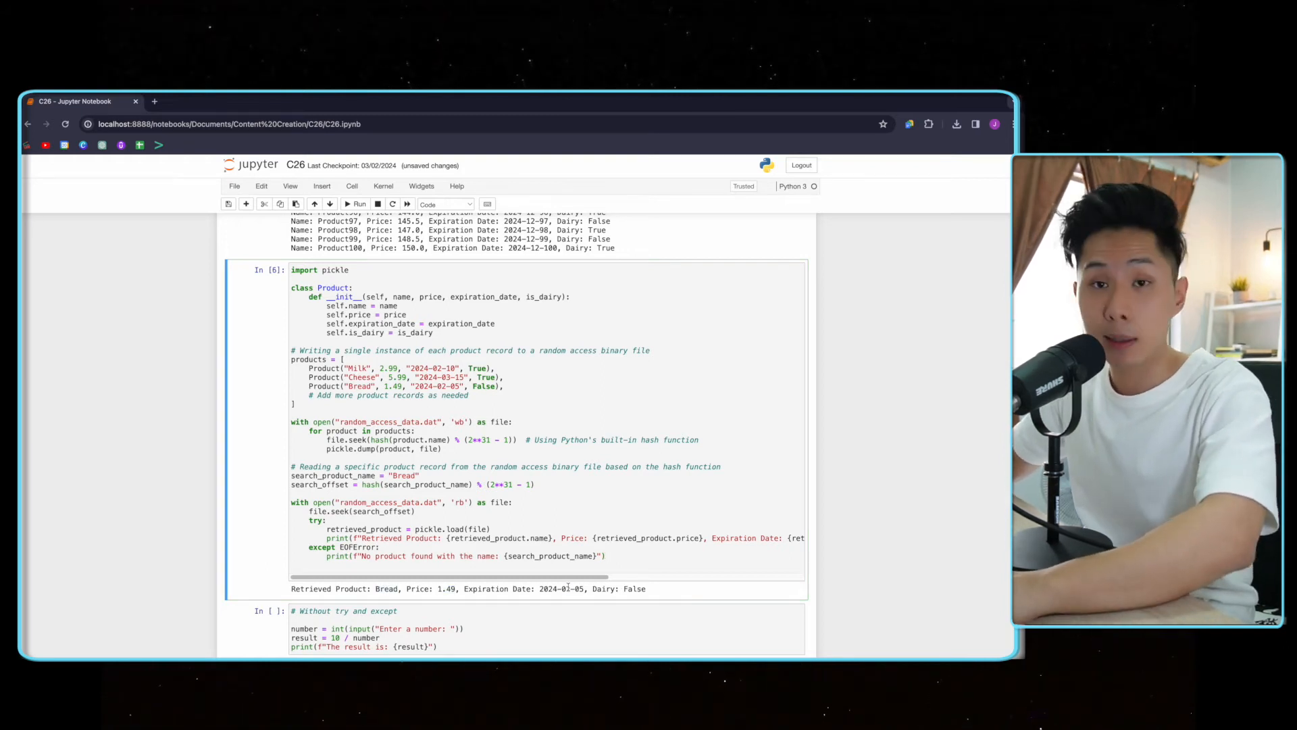
{"action": "triple_click", "coordinate": [388, 589]}
{"action": "left_click", "coordinate": [613, 518]}
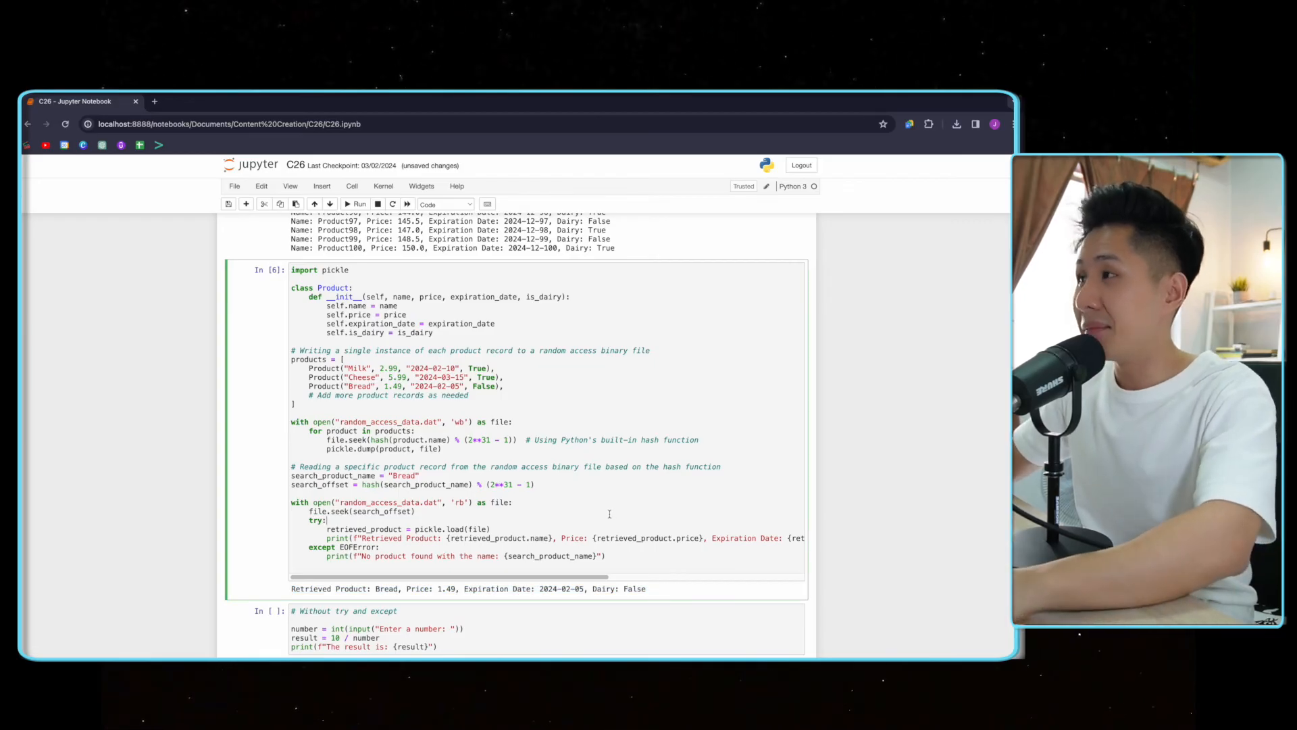
{"action": "key", "text": "alt+Tab"}
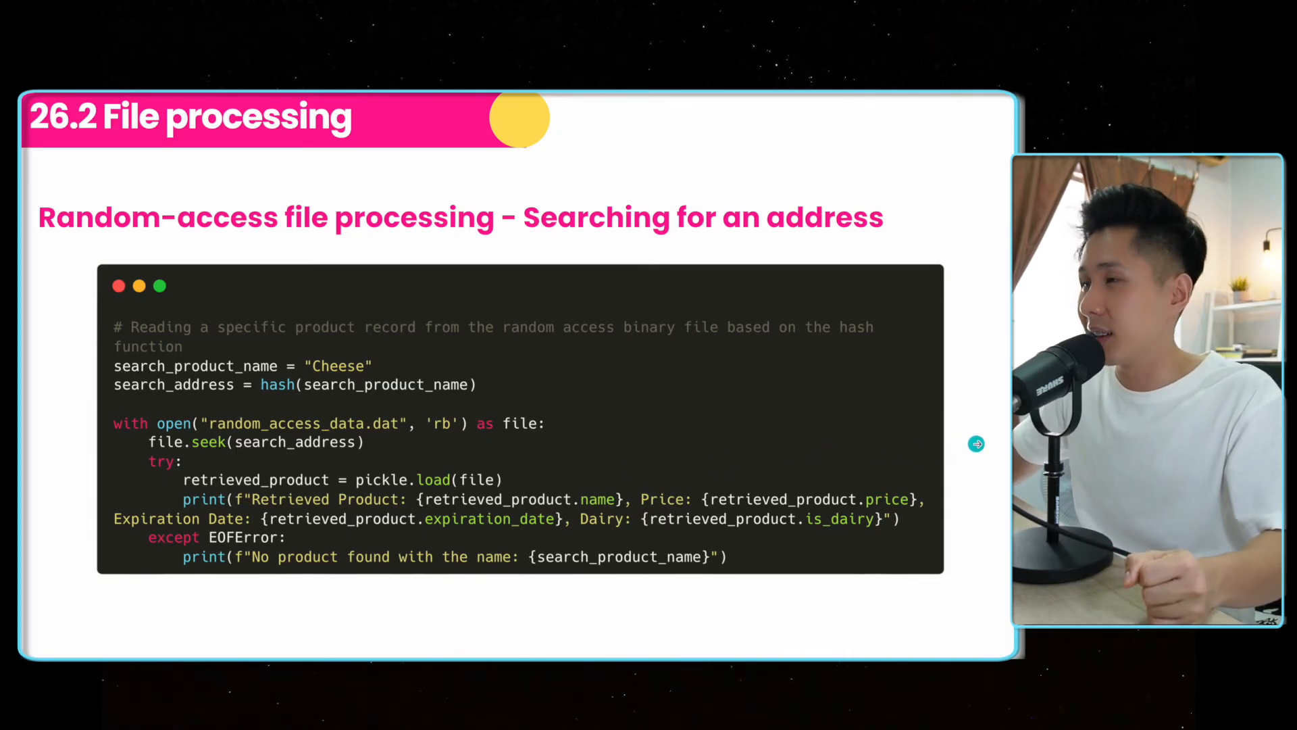
Advance from random-access file processing to the 26.3 Exception Handling slide
{"action": "key", "text": "Right"}
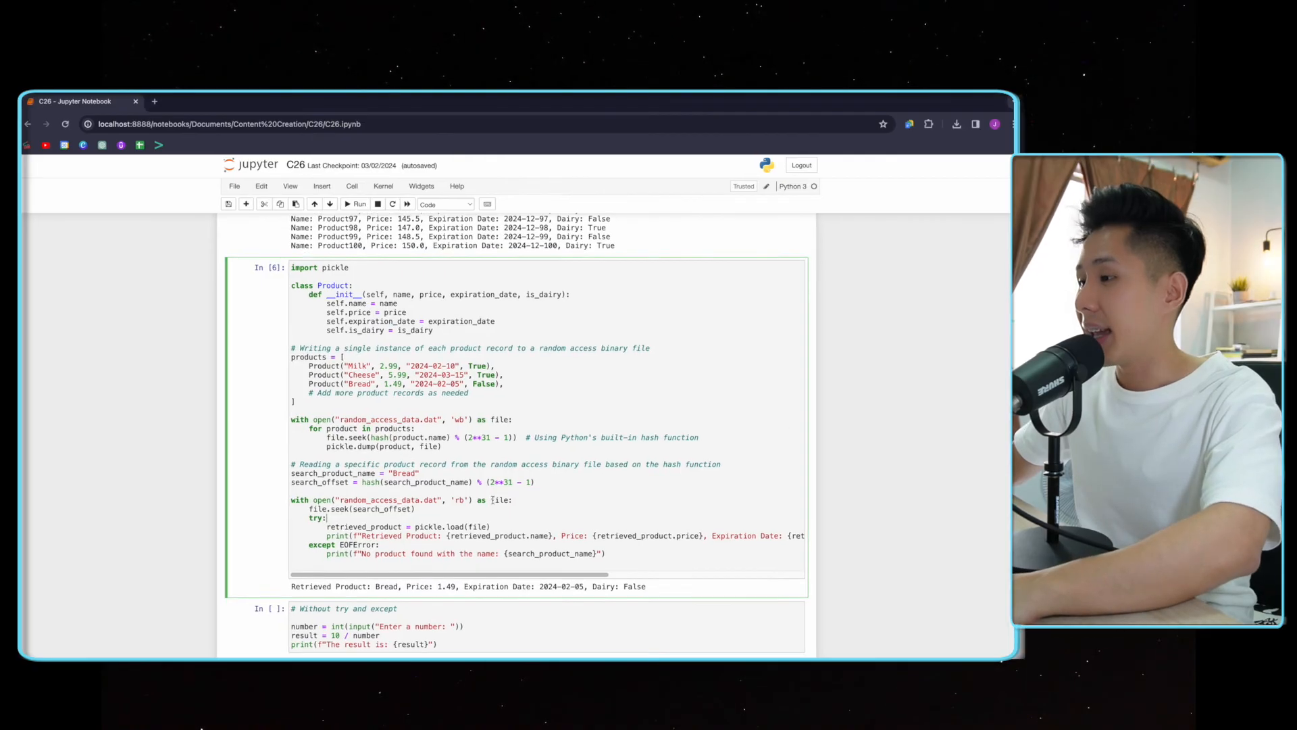
{"action": "scroll", "coordinate": [452, 470], "scroll_direction": "down", "scroll_amount": 5}
Run the unguarded division cell with input 2 and point out the 5.0 result
{"action": "left_click", "coordinate": [453, 468]}
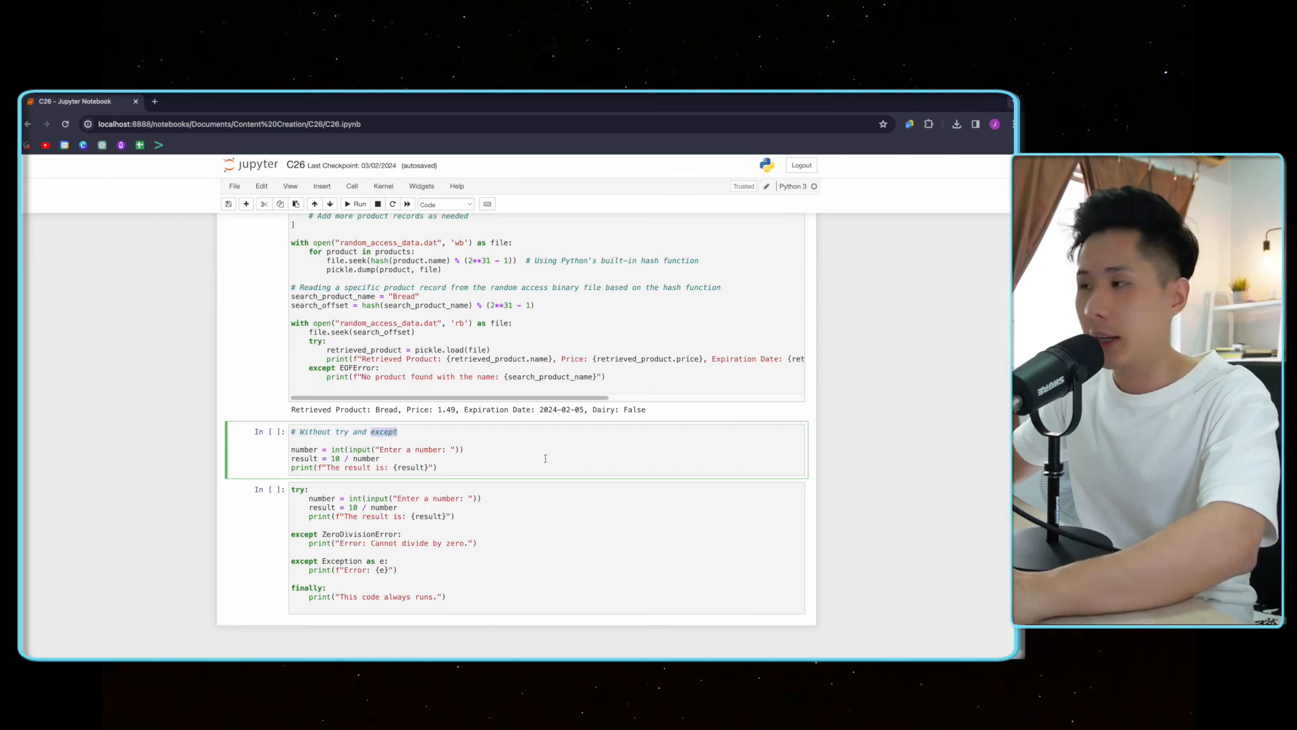
{"action": "left_click", "coordinate": [524, 464]}
{"action": "key", "text": "shift+Return"}
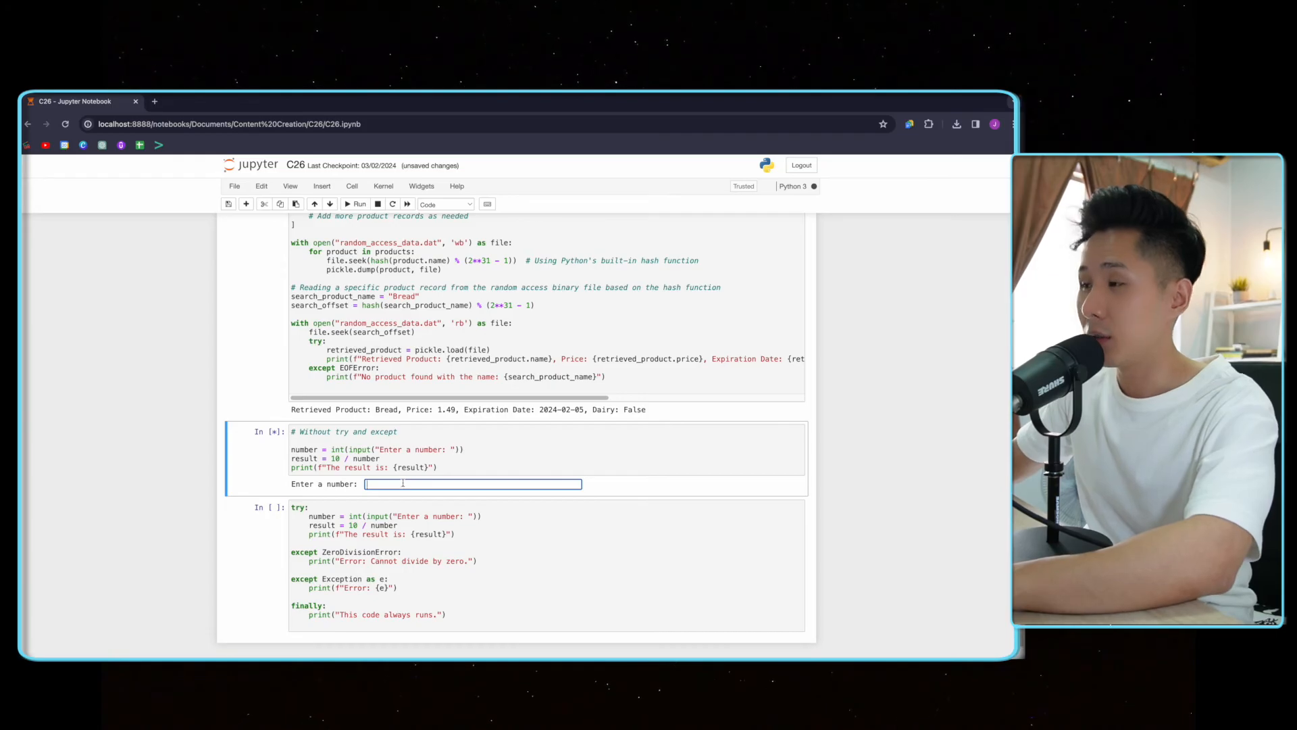
{"action": "left_click", "coordinate": [335, 458]}
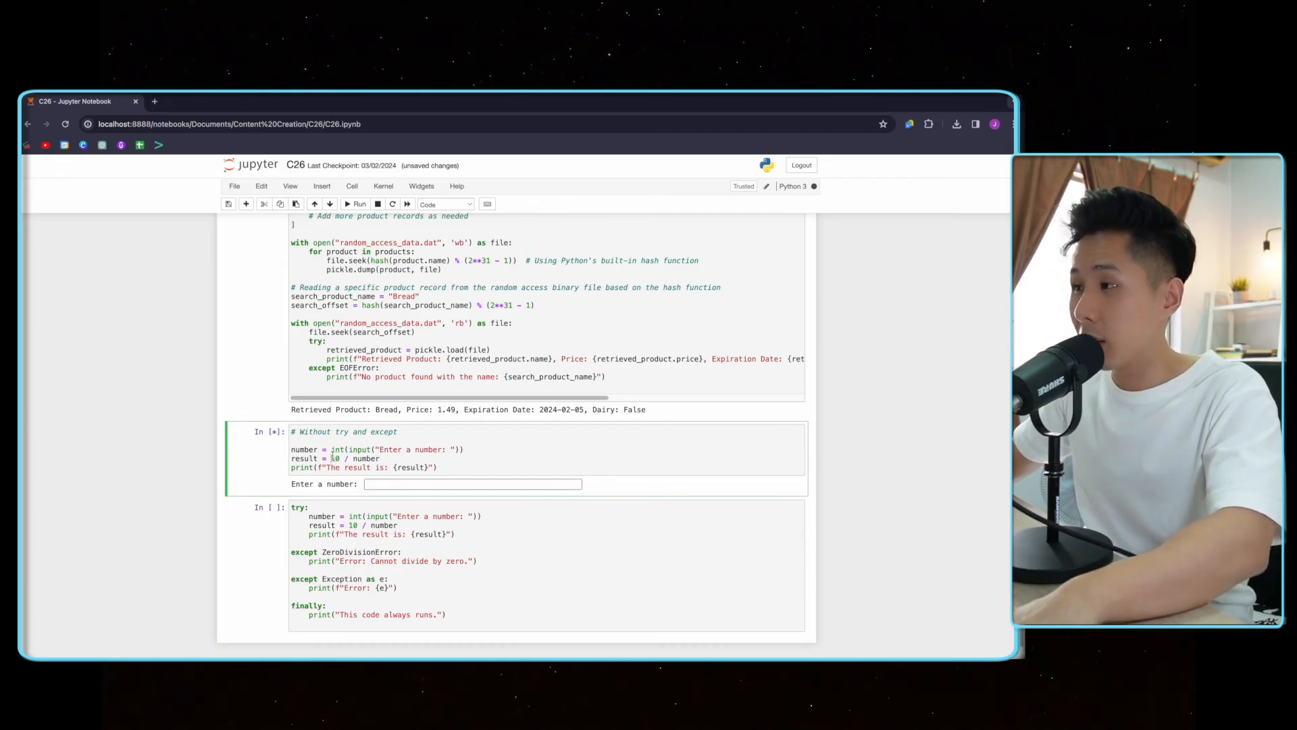
{"action": "left_click", "coordinate": [376, 483]}
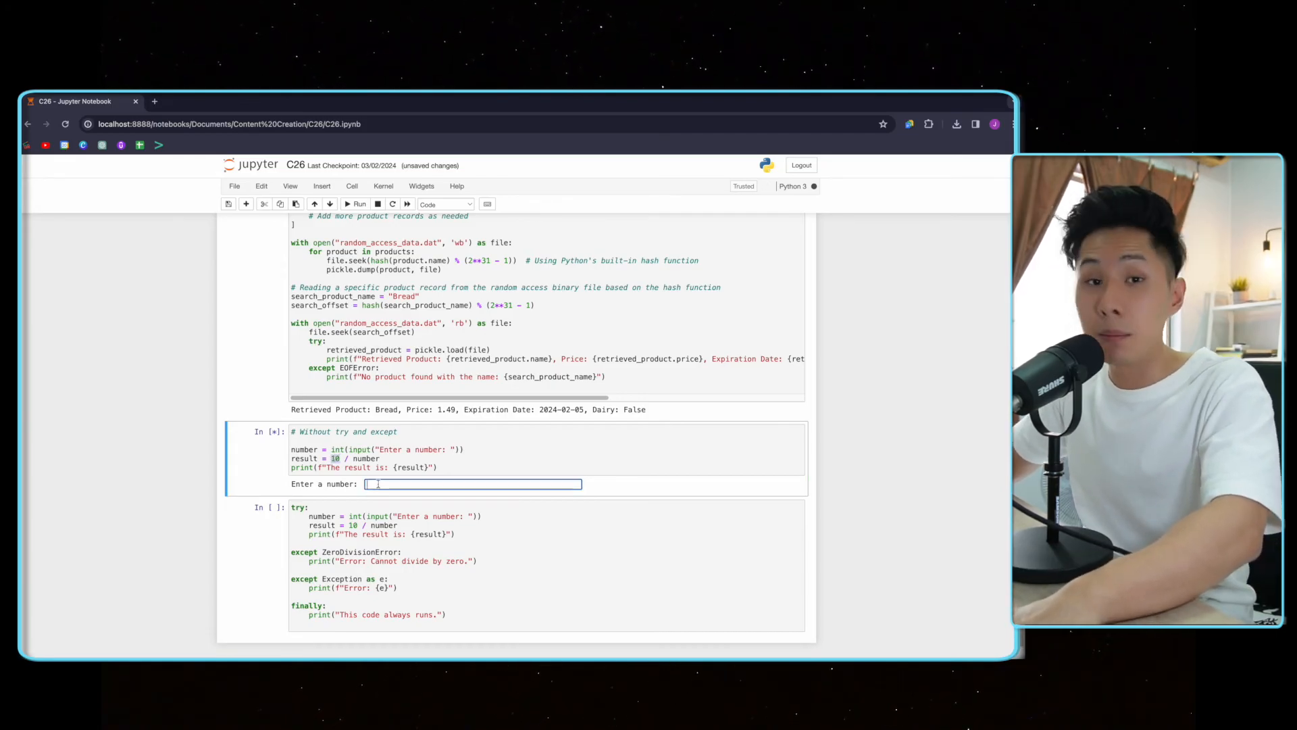
{"action": "type", "text": "52"}
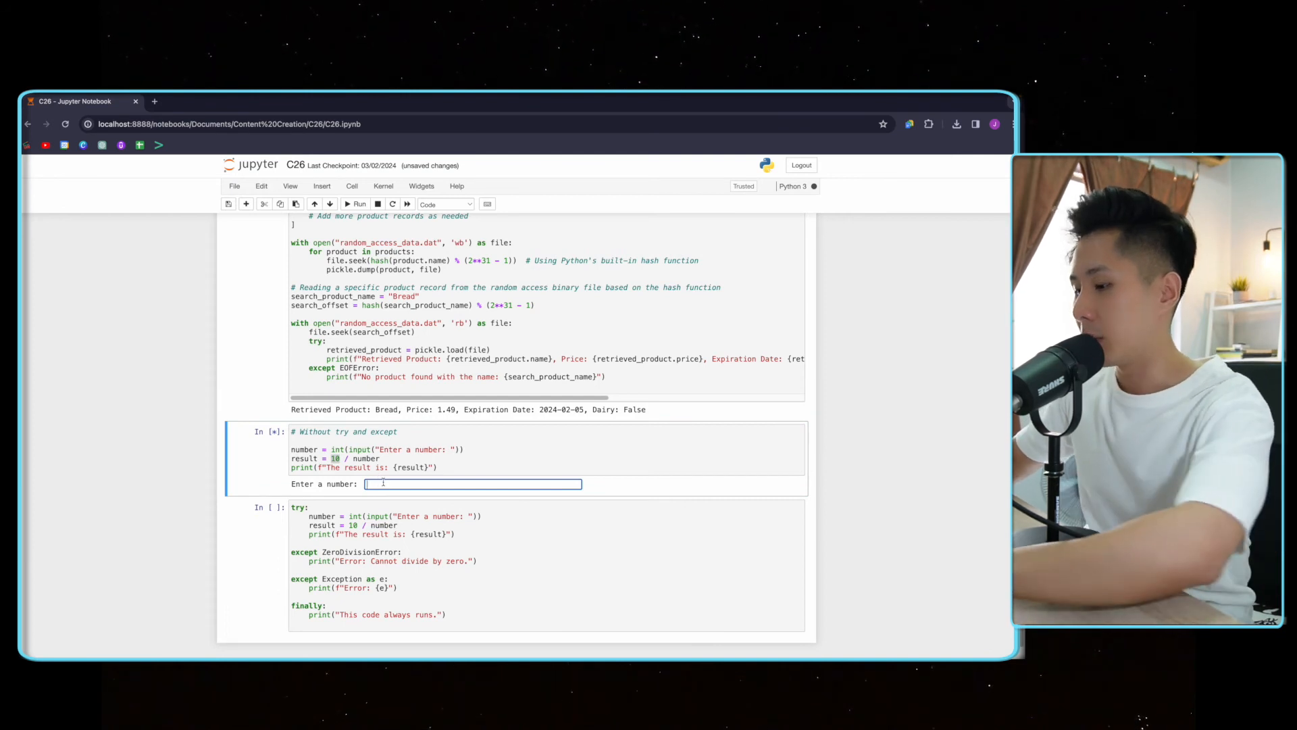
{"action": "key", "text": "Return"}
{"action": "left_click_drag", "start_coordinate": [373, 494], "coordinate": [291, 483]}
{"action": "type", "text": "2"}
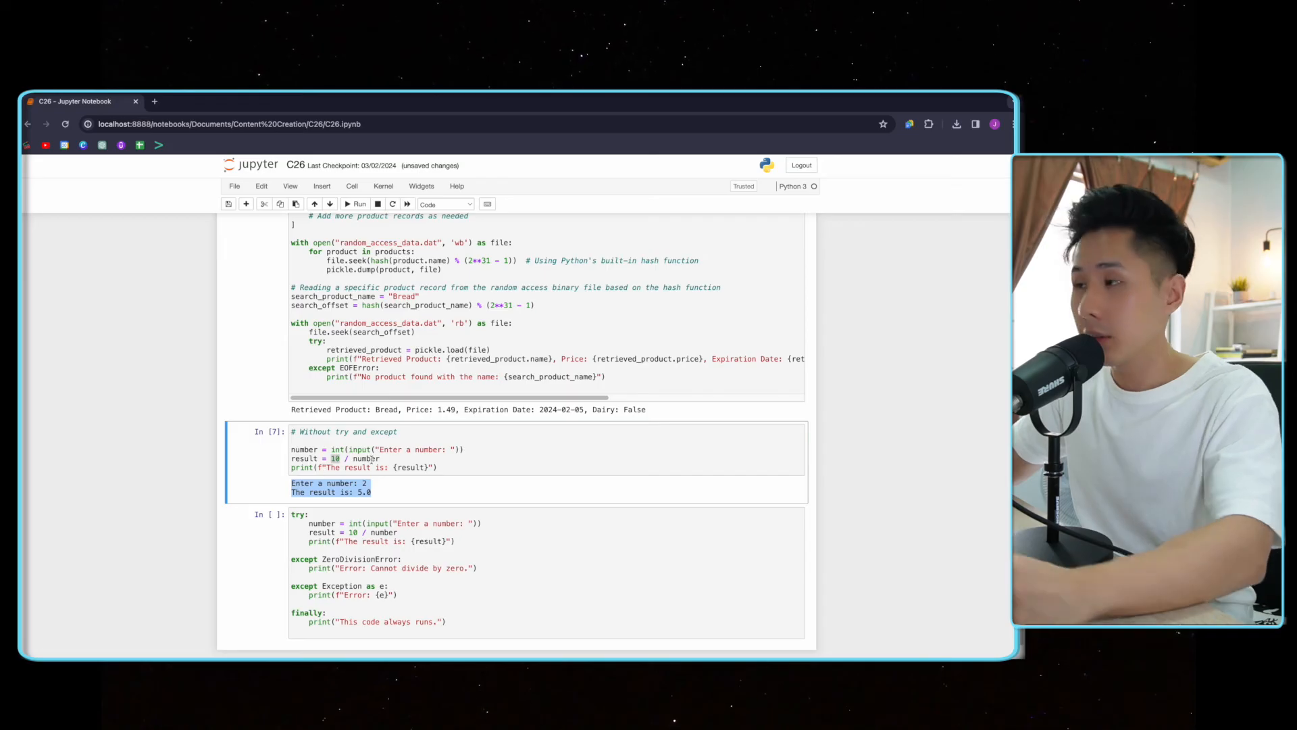
{"action": "left_click", "coordinate": [469, 455]}
Rerun the cell with input 0 and highlight the ZeroDivisionError traceback
{"action": "key", "text": "ctrl+Return"}
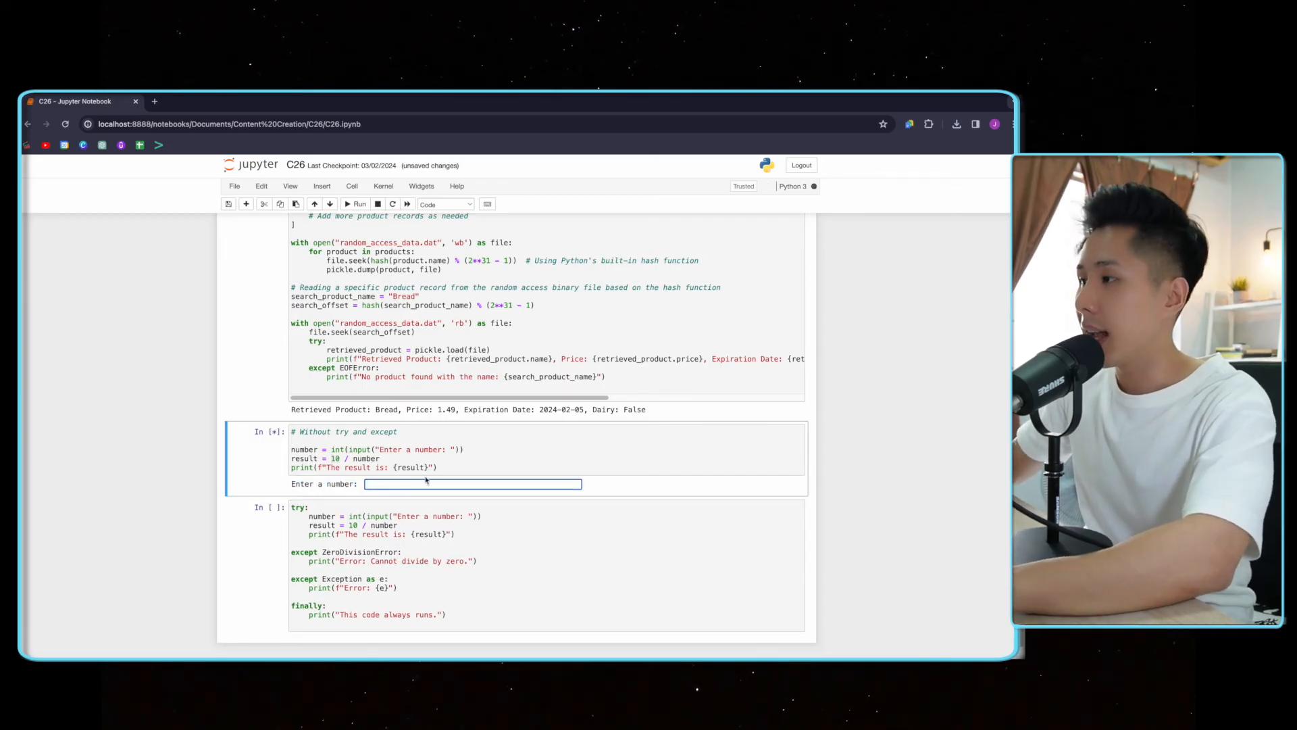
{"action": "type", "text": "0"}
{"action": "key", "text": "Return"}
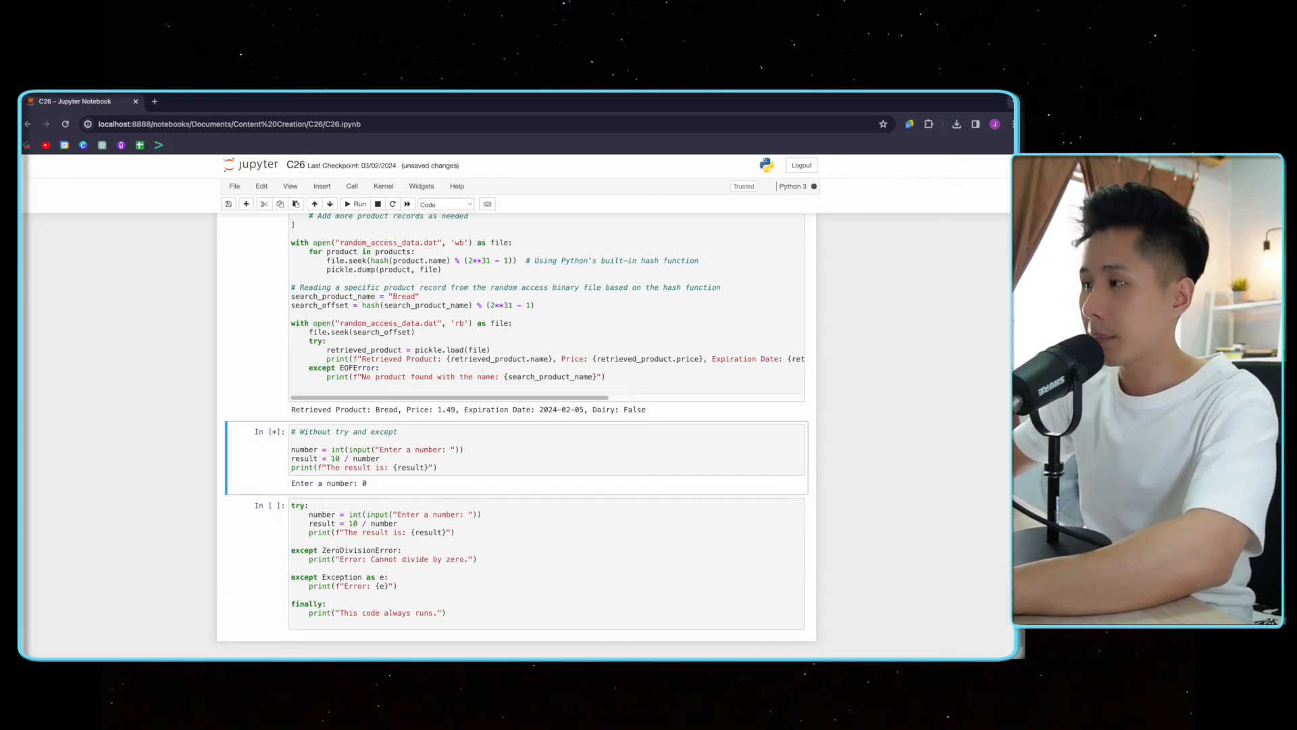
{"action": "left_click_drag", "start_coordinate": [452, 576], "coordinate": [290, 487]}
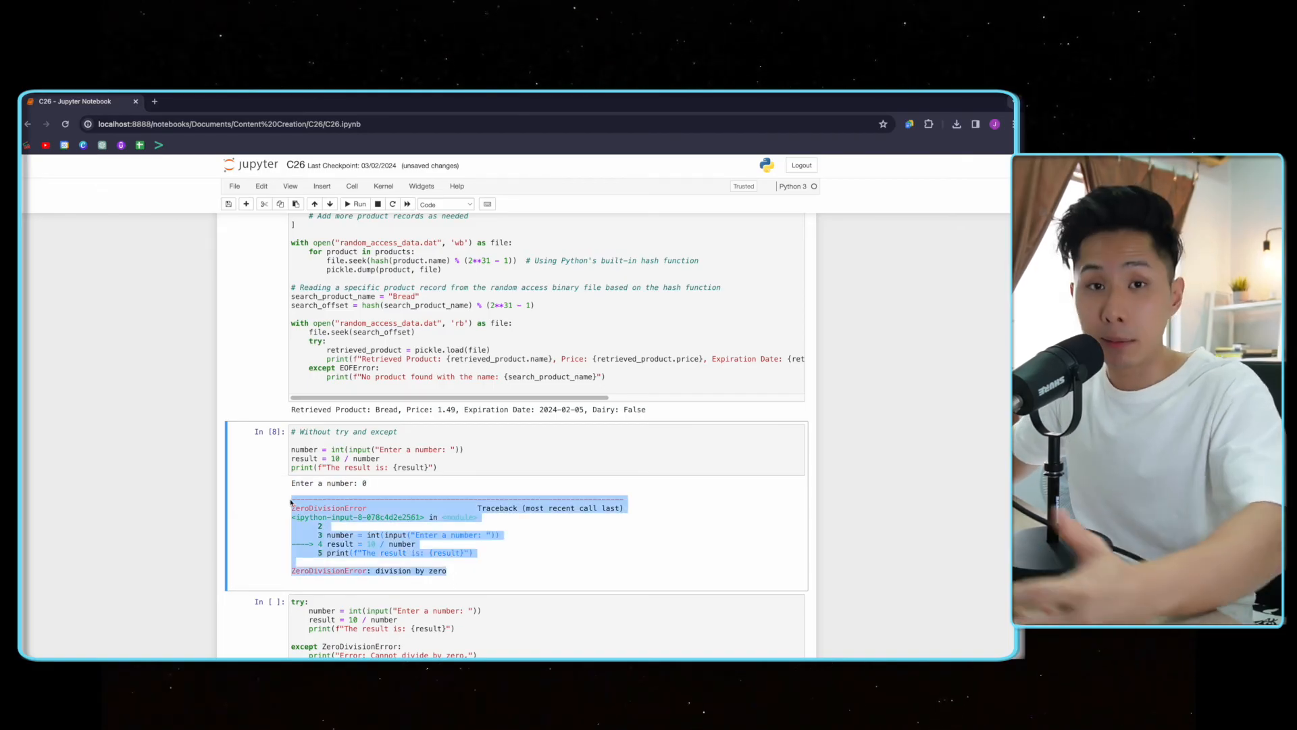
{"action": "left_click", "coordinate": [292, 498]}
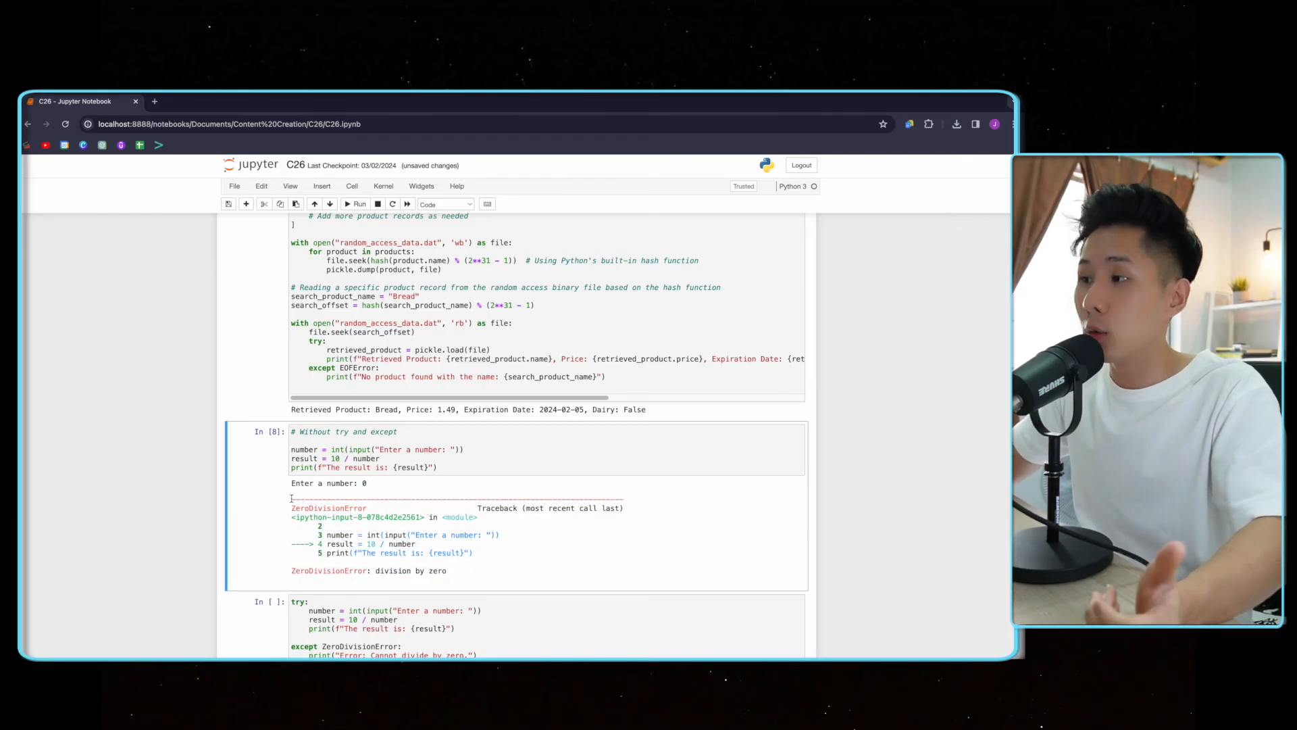
{"action": "scroll", "coordinate": [406, 507], "scroll_direction": "down", "scroll_amount": 3}
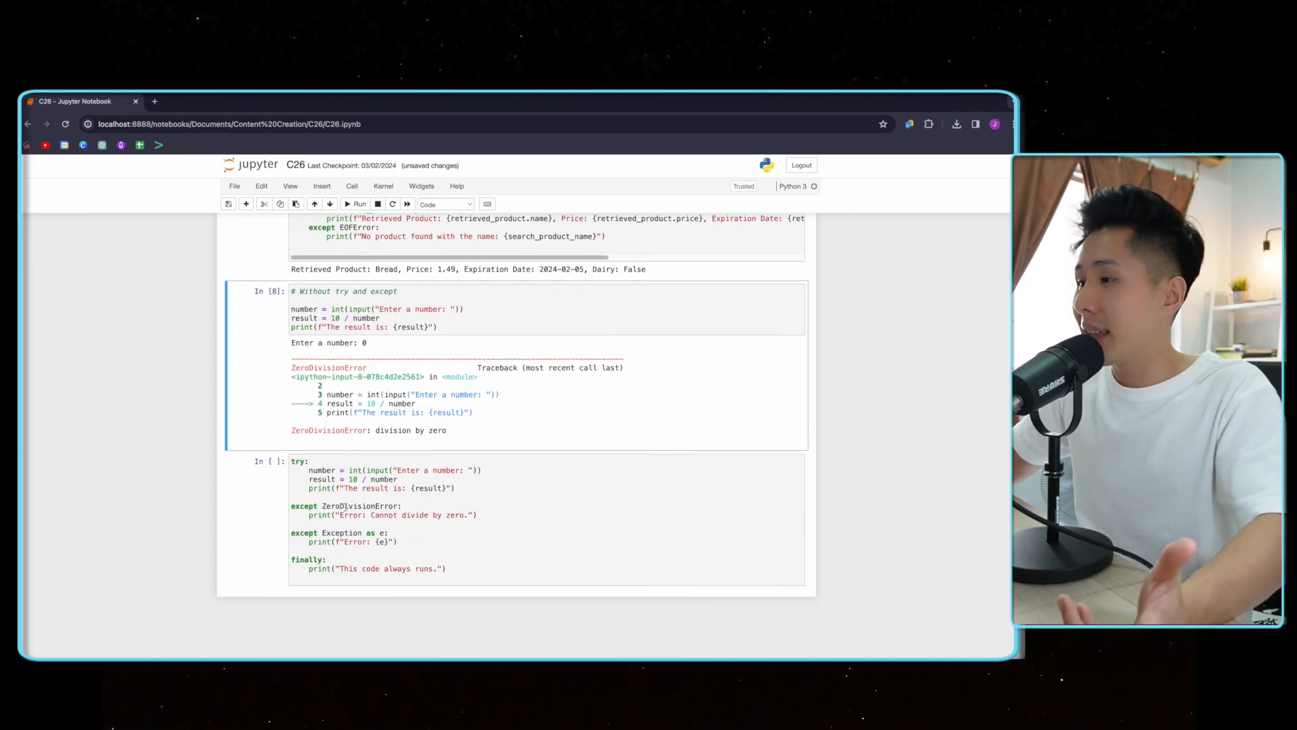
{"action": "left_click", "coordinate": [408, 521]}
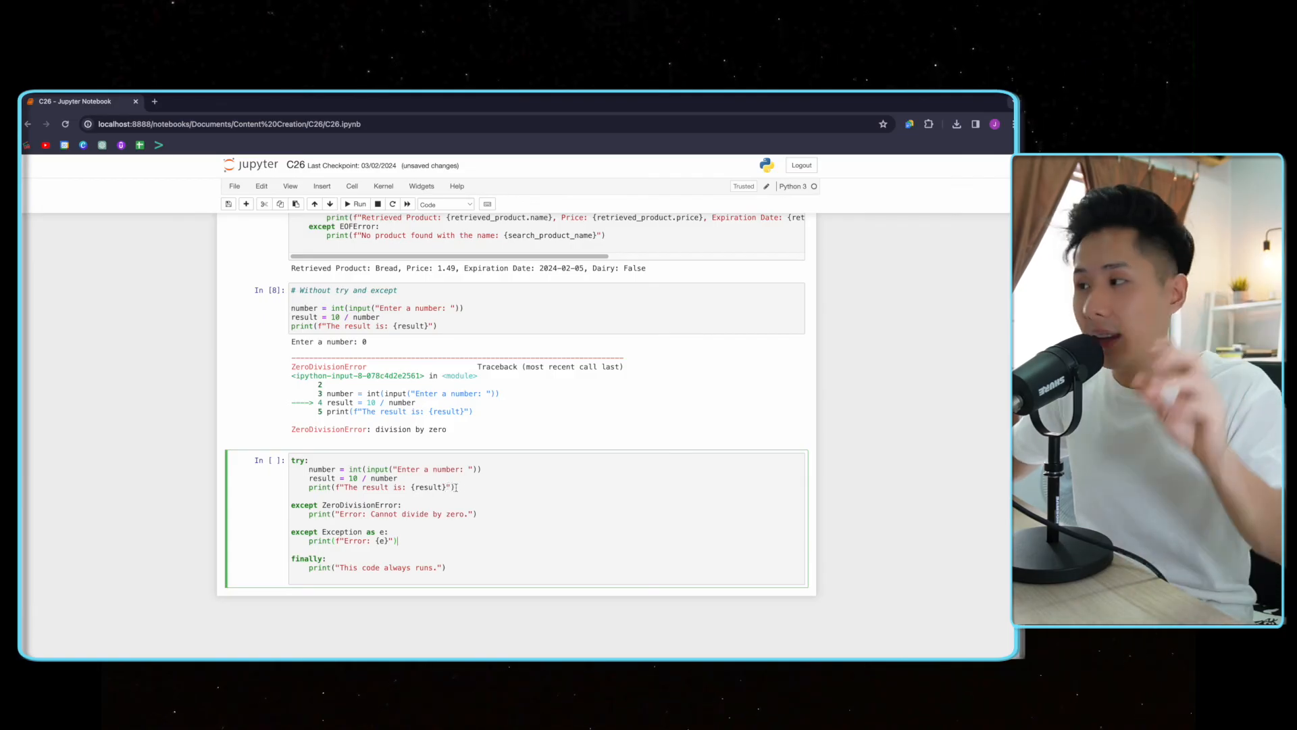
{"action": "left_click_drag", "start_coordinate": [455, 486], "coordinate": [308, 469]}
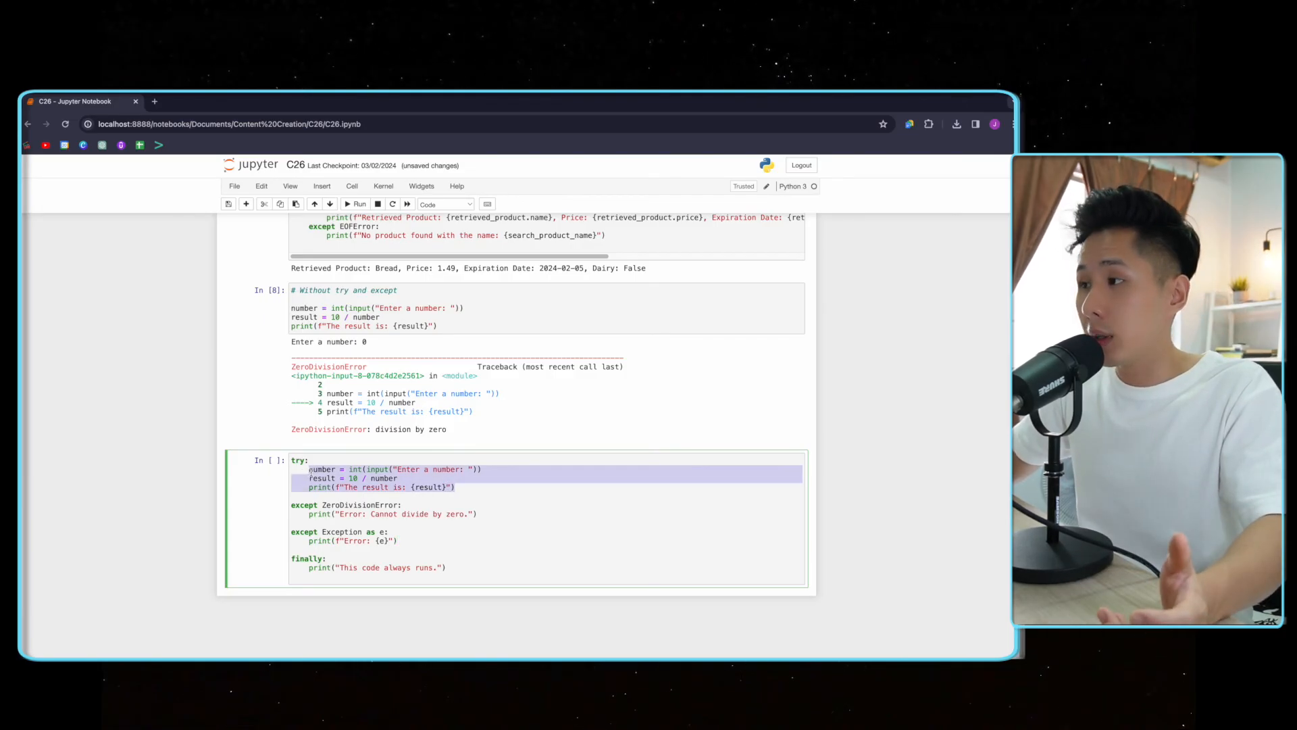
{"action": "left_click", "coordinate": [308, 377]}
{"action": "left_click_drag", "start_coordinate": [291, 366], "coordinate": [479, 438]}
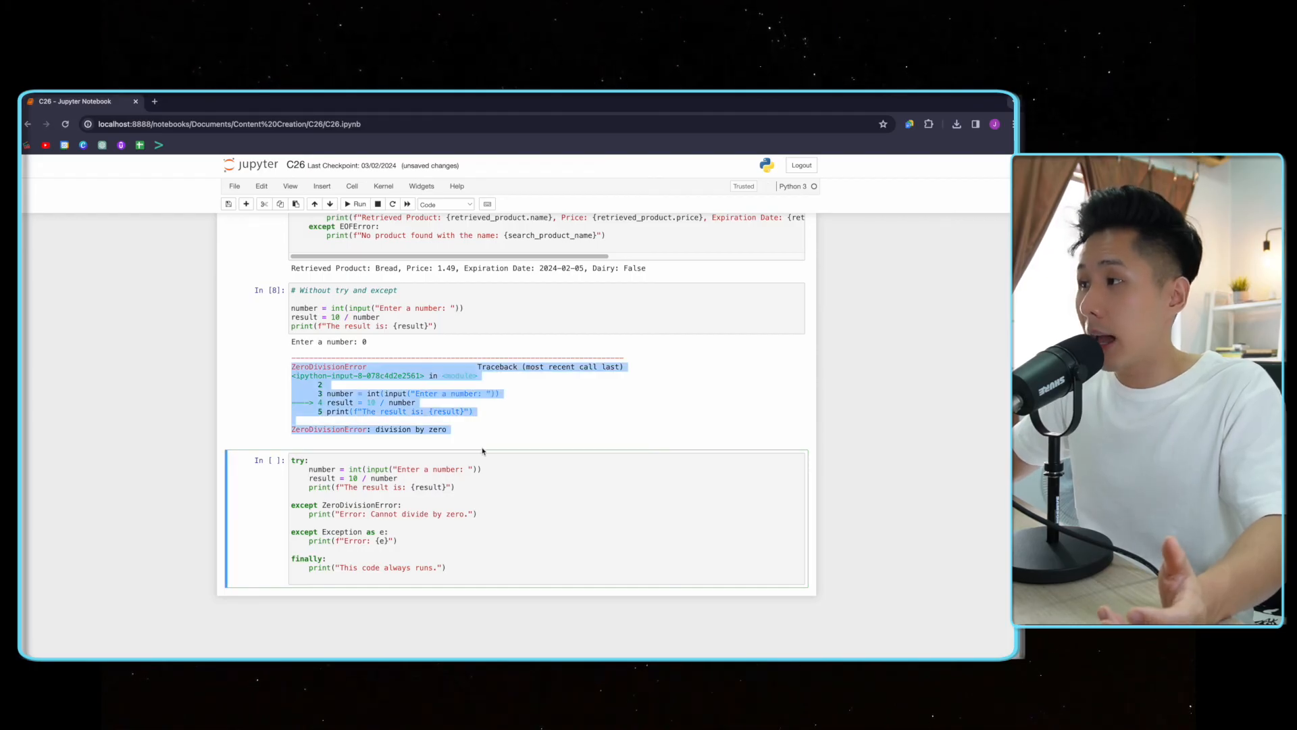
{"action": "left_click", "coordinate": [329, 506]}
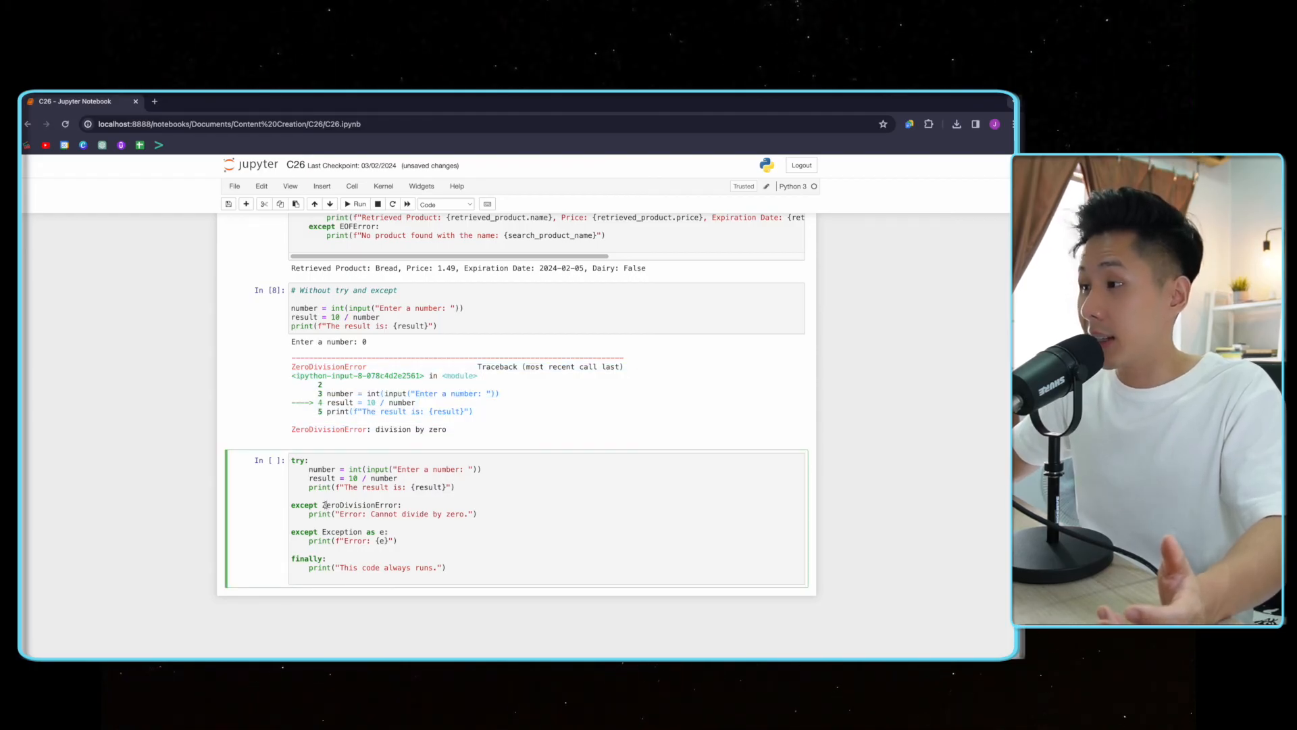
{"action": "double_click", "coordinate": [345, 504]}
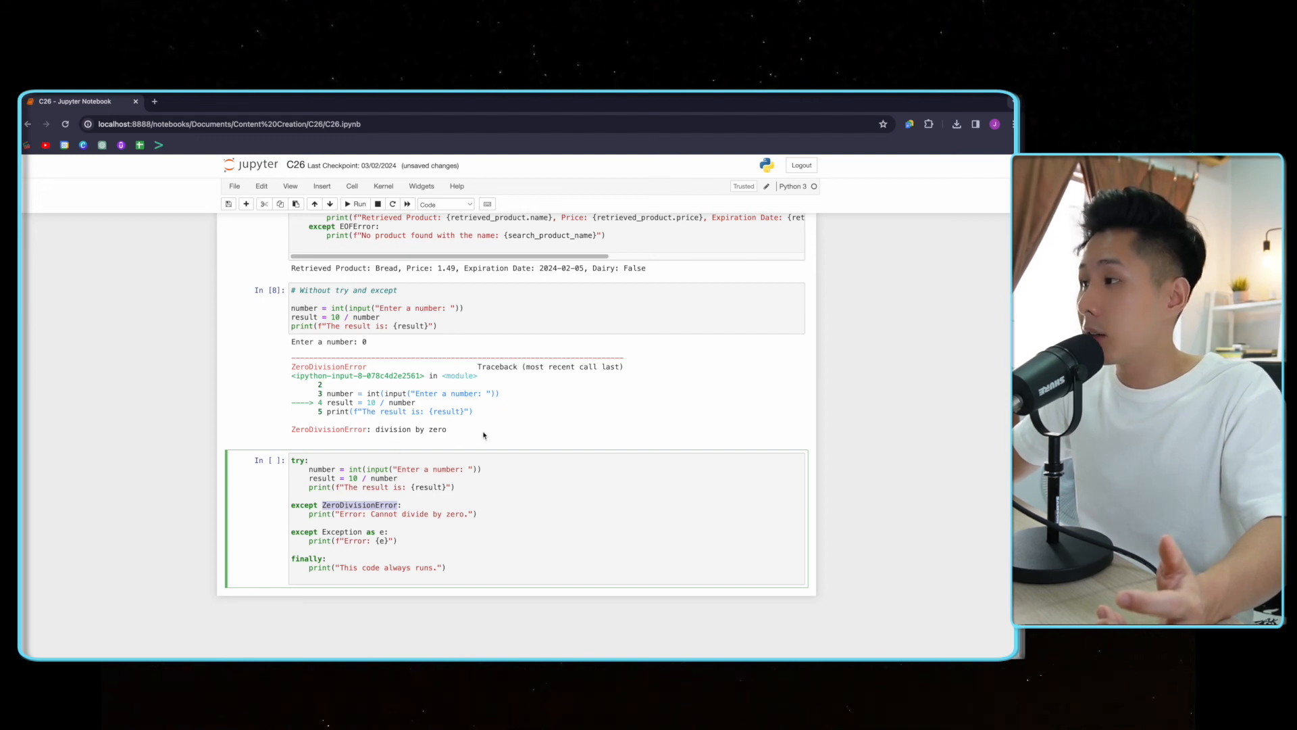
{"action": "left_click_drag", "start_coordinate": [483, 434], "coordinate": [333, 433]}
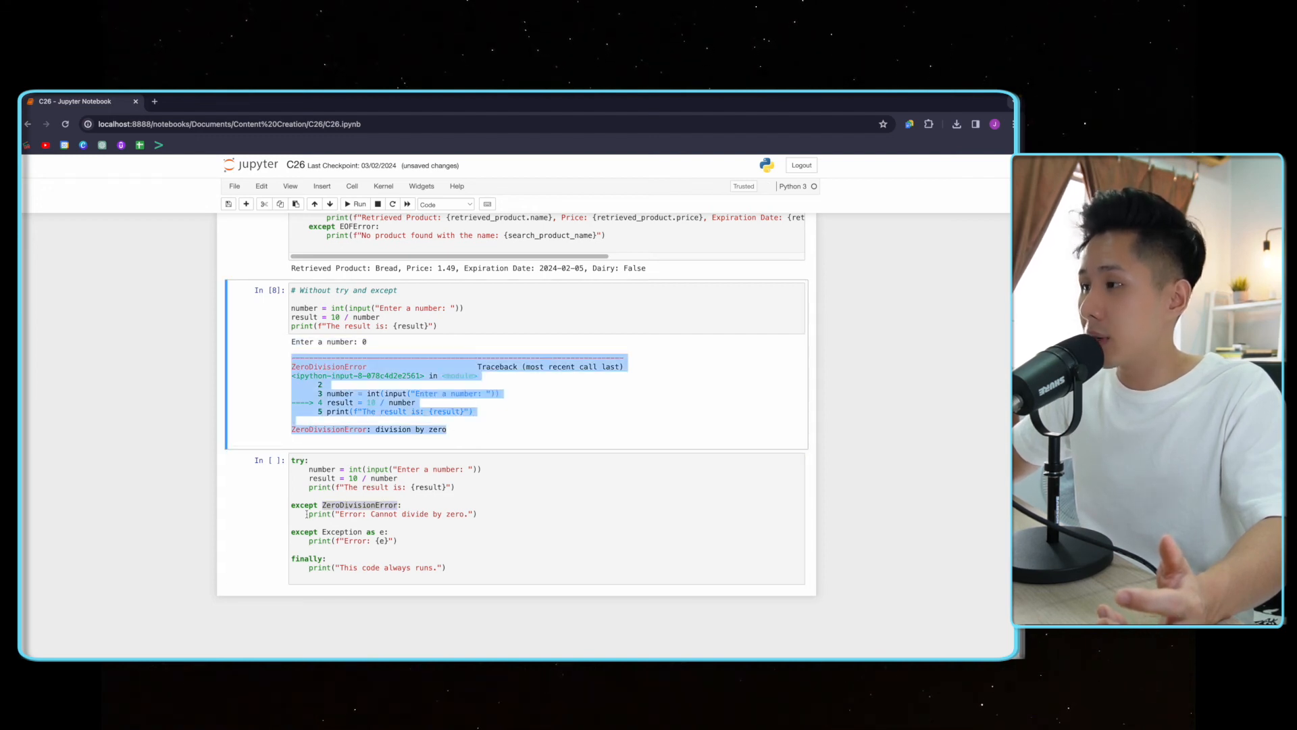
{"action": "left_click_drag", "start_coordinate": [309, 514], "coordinate": [479, 513]}
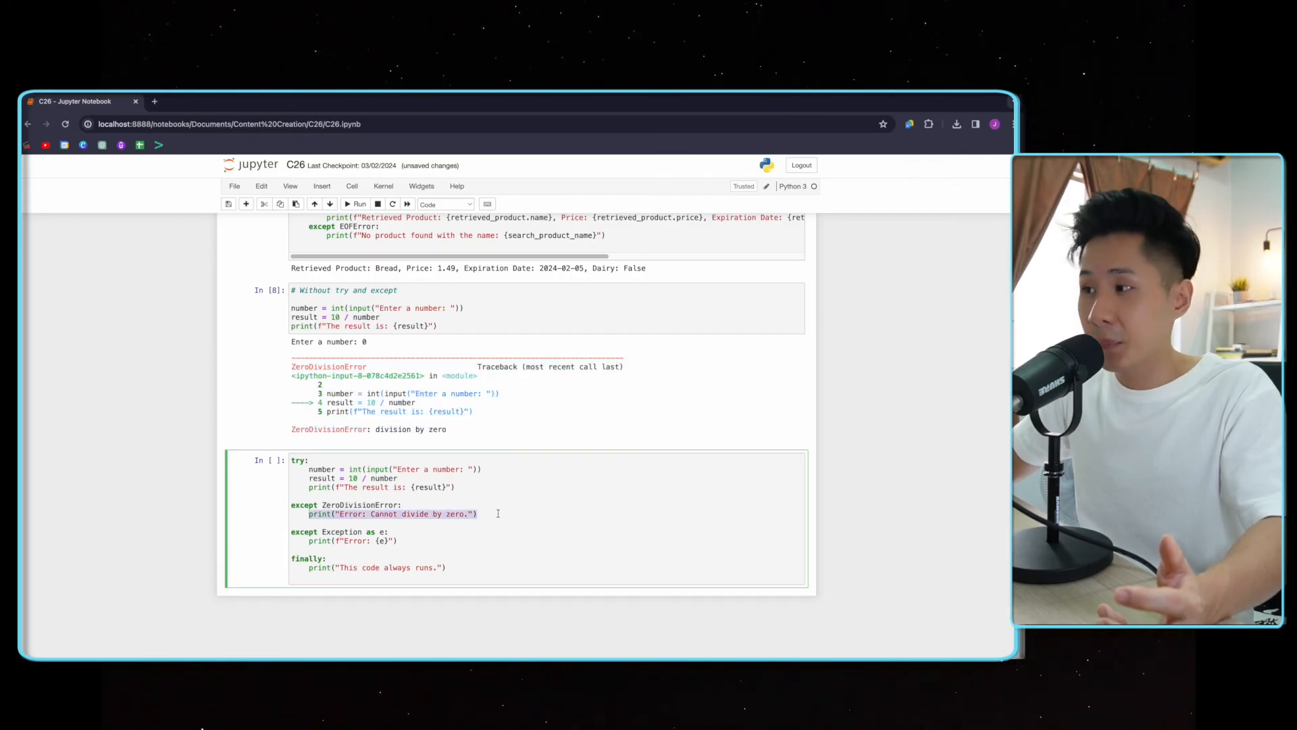
{"action": "double_click", "coordinate": [343, 532]}
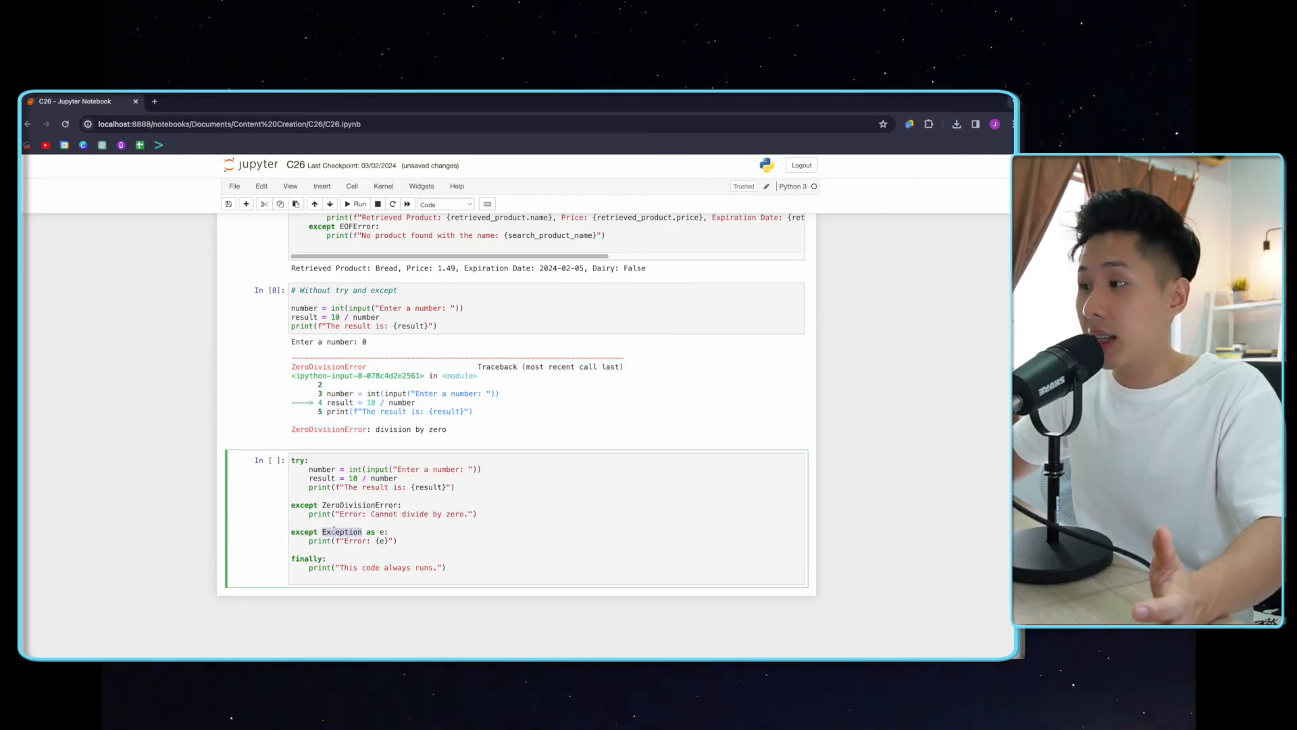
{"action": "left_click", "coordinate": [385, 531]}
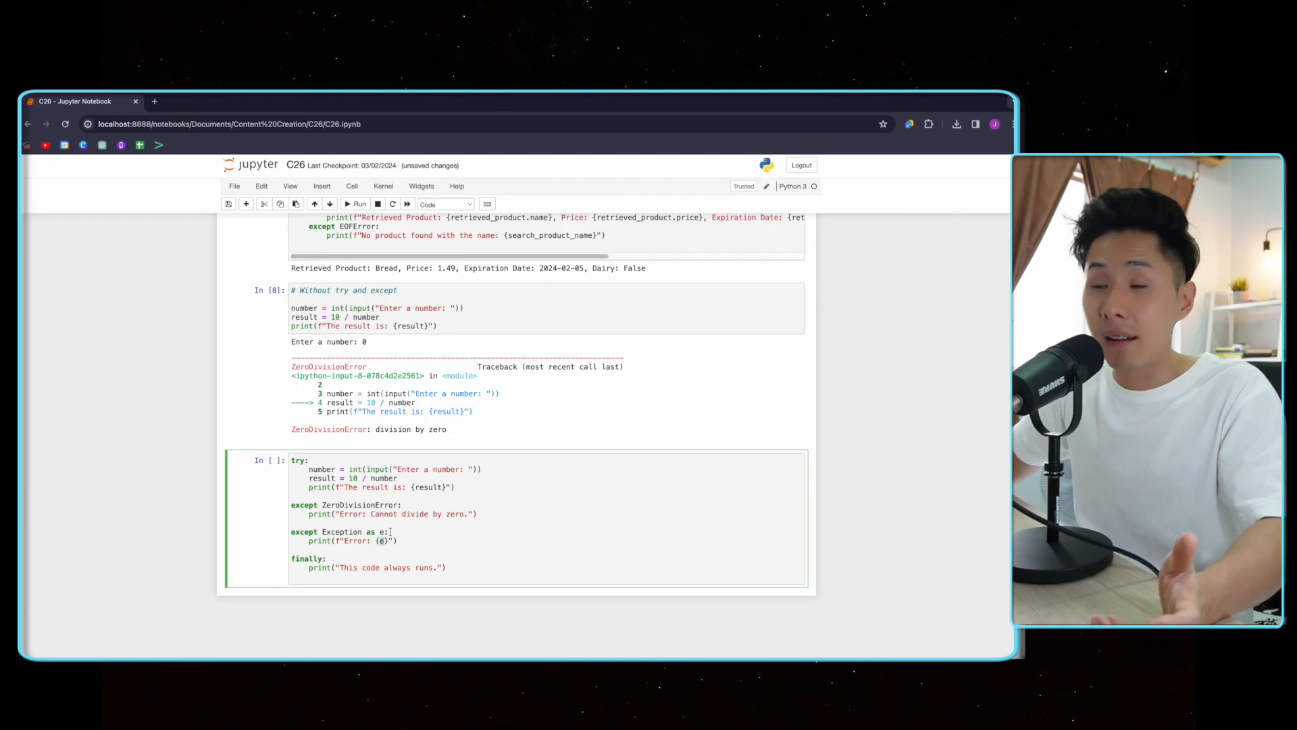
{"action": "double_click", "coordinate": [310, 558]}
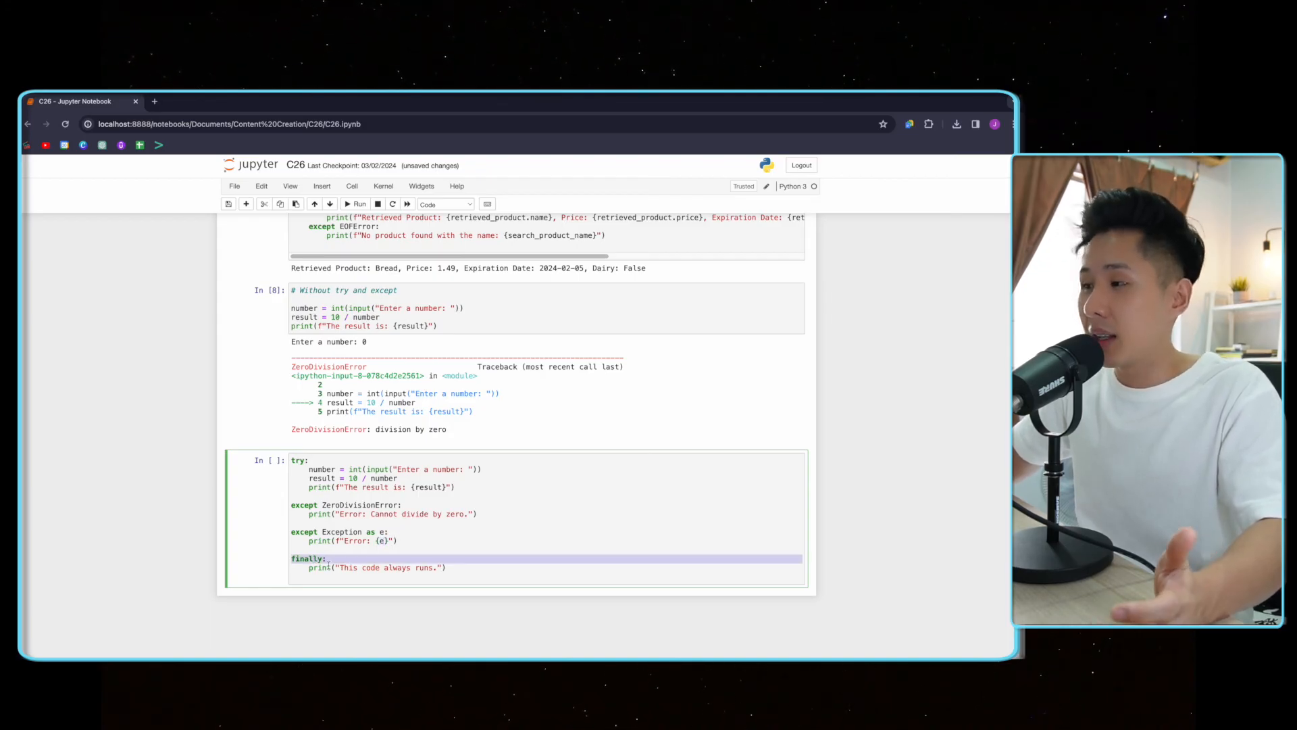
{"action": "left_click", "coordinate": [315, 574]}
{"action": "left_click_drag", "start_coordinate": [309, 568], "coordinate": [447, 568]}
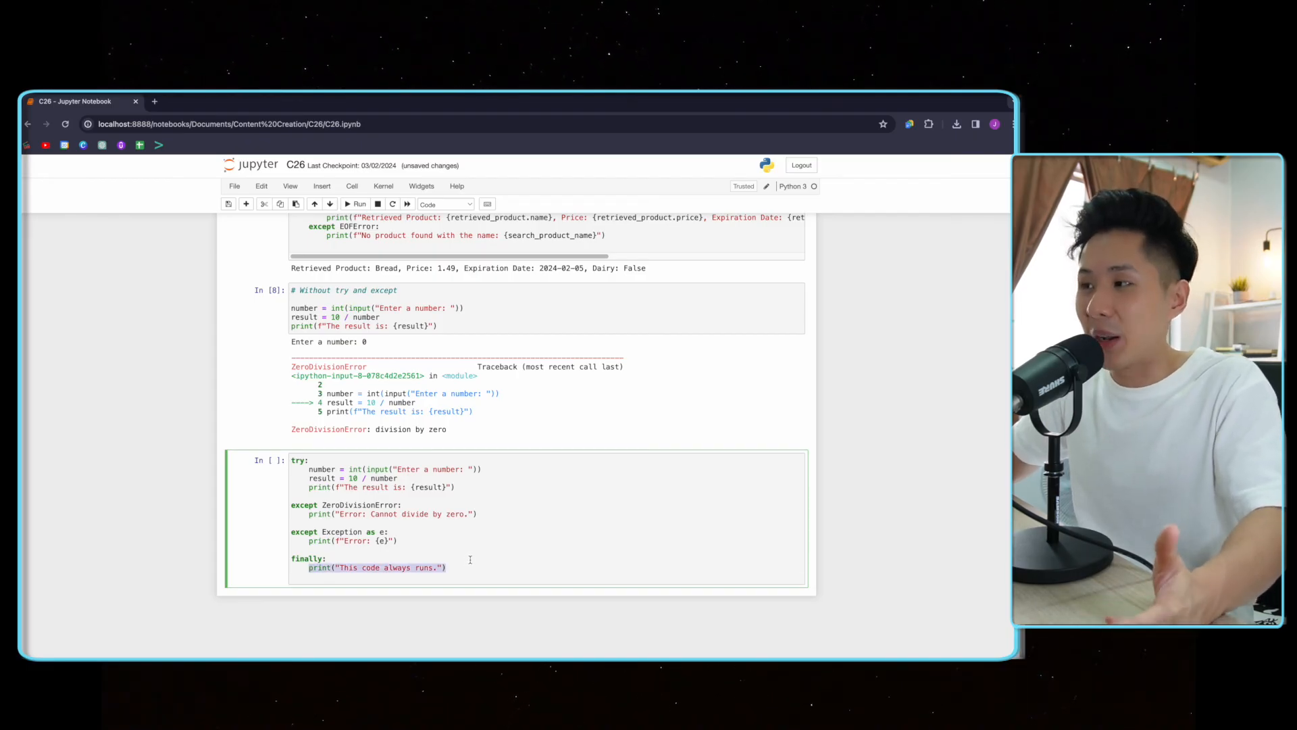
Run the try/except/finally cell and submit 0 at its number prompt
{"action": "left_click", "coordinate": [472, 559]}
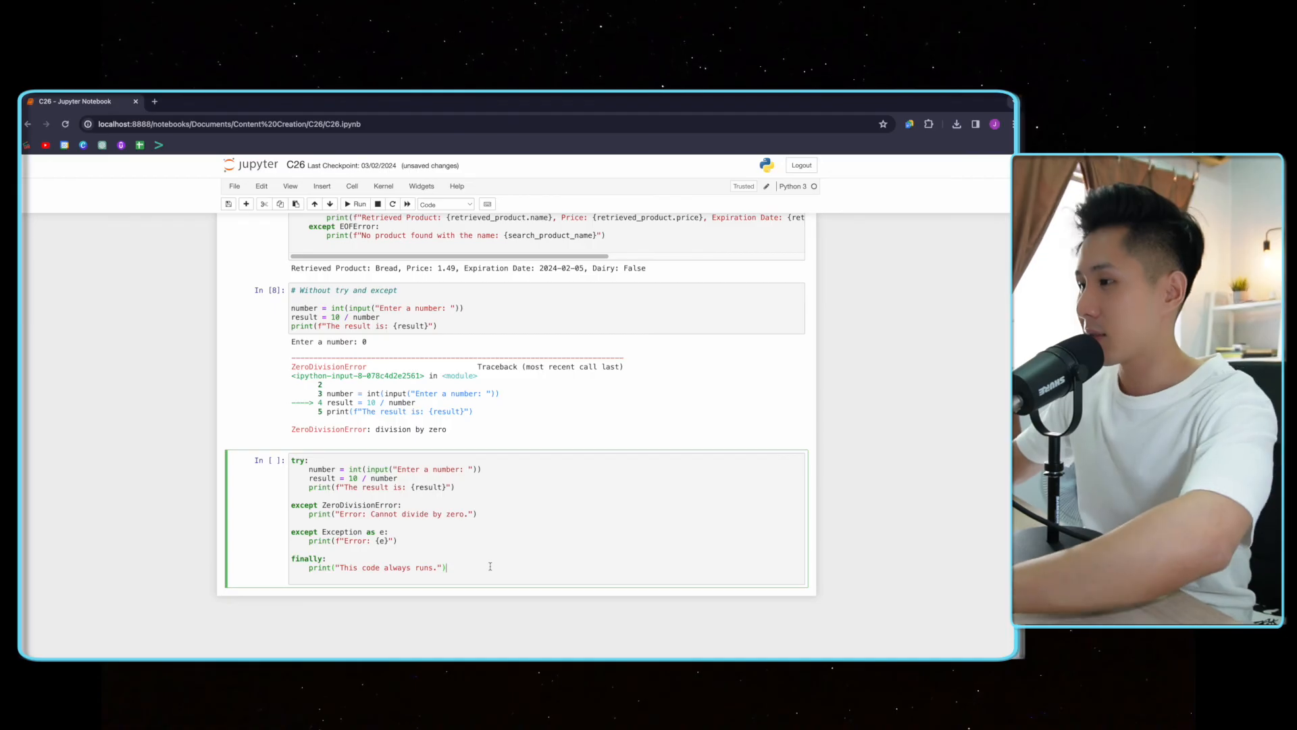
{"action": "key", "text": "shift+Return"}
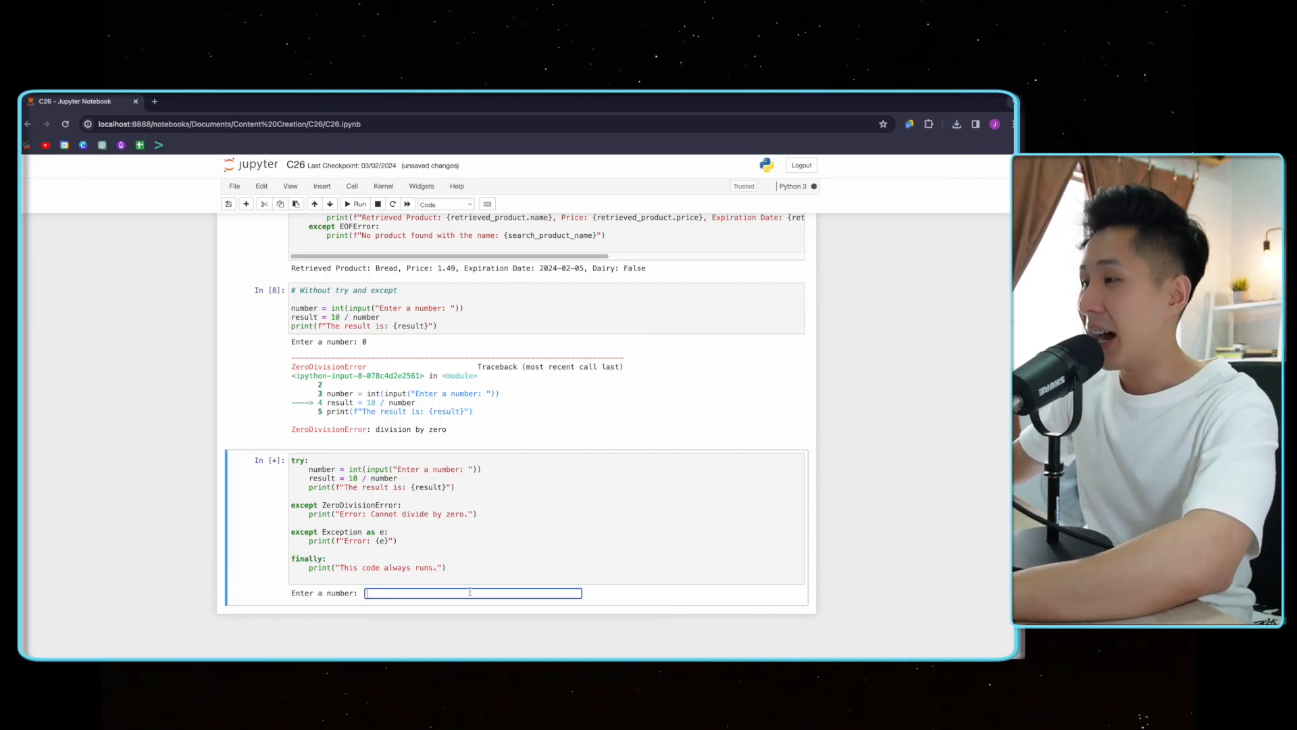
{"action": "double_click", "coordinate": [389, 306]}
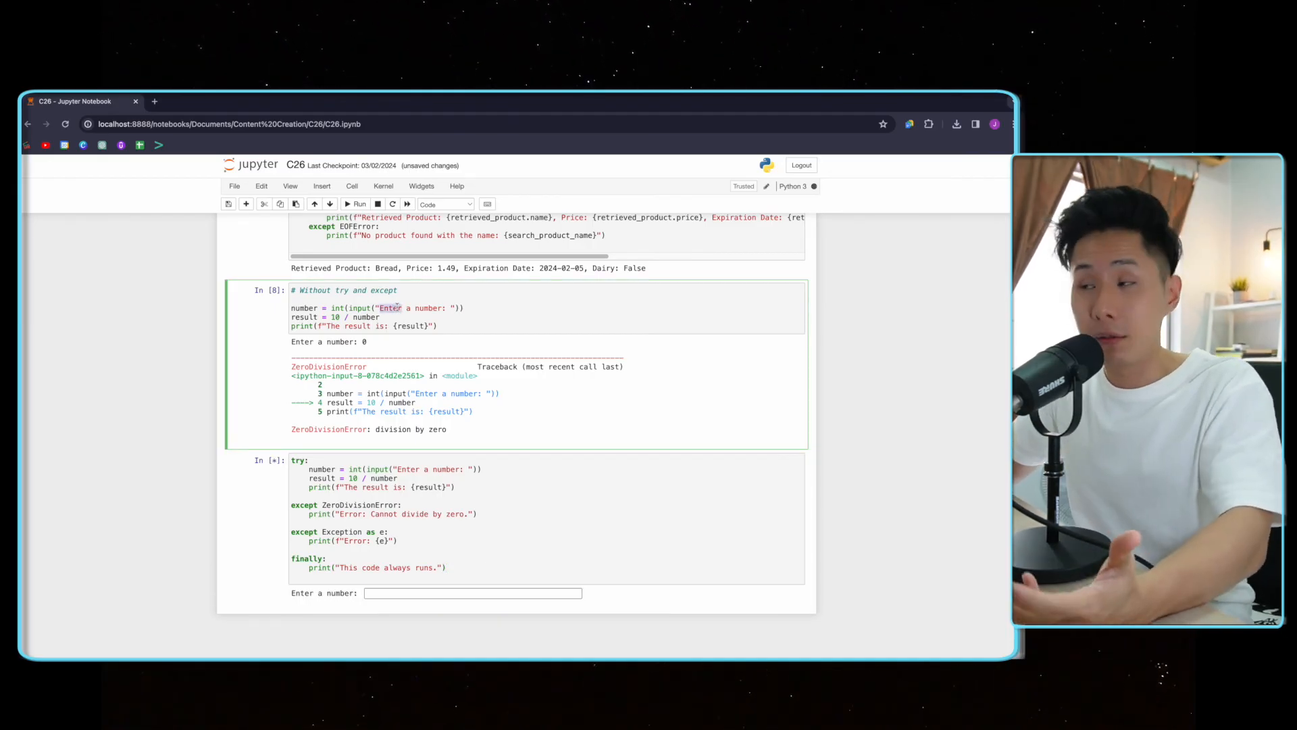
{"action": "left_click", "coordinate": [455, 595]}
{"action": "type", "text": "0"}
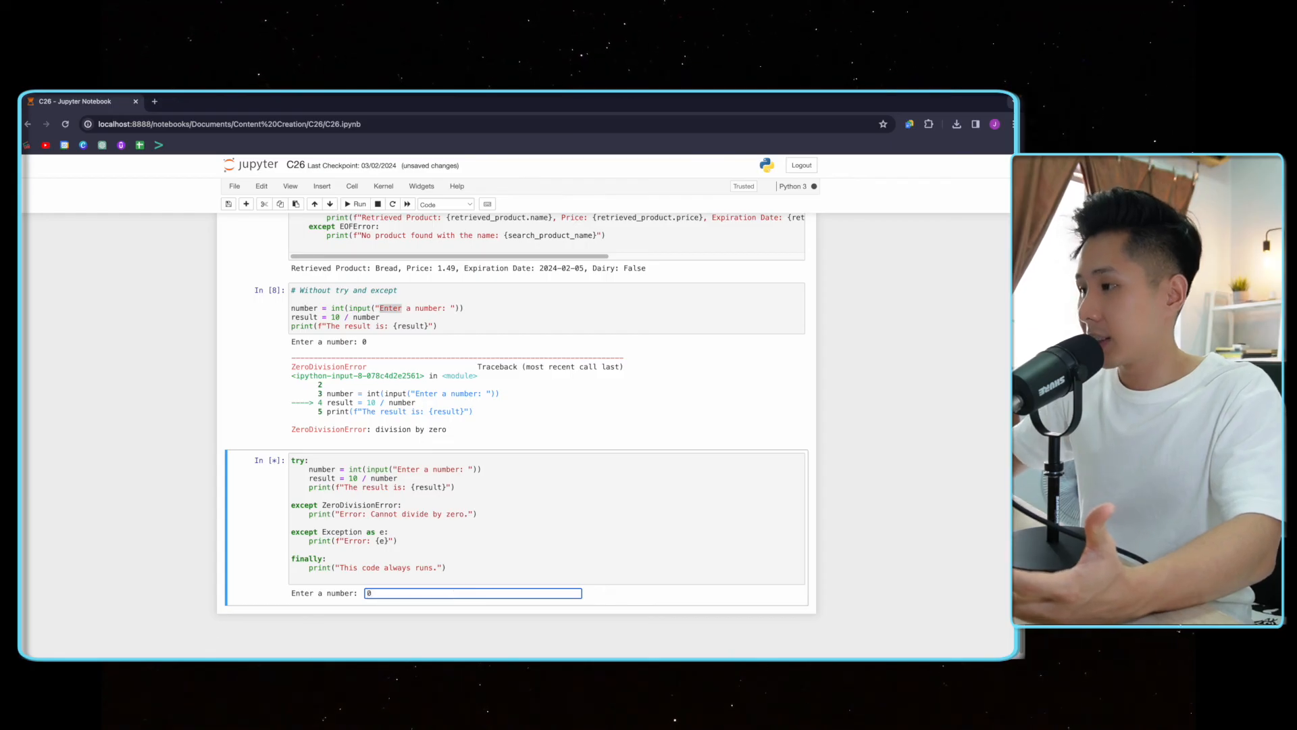
{"action": "key", "text": "Return"}
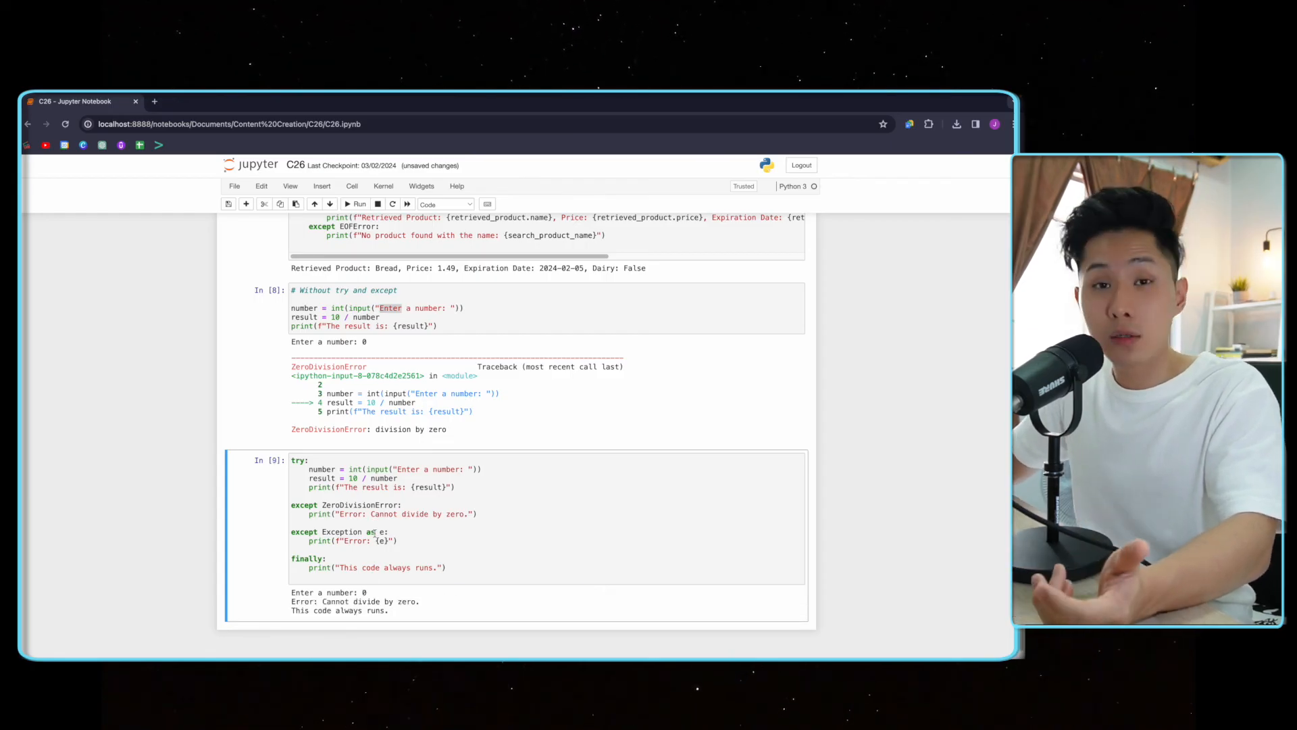
Highlight the 'Cannot divide by zero' output, its print statement, and the unprotected cell's traceback for contrast
{"action": "left_click_drag", "start_coordinate": [388, 612], "coordinate": [292, 588]}
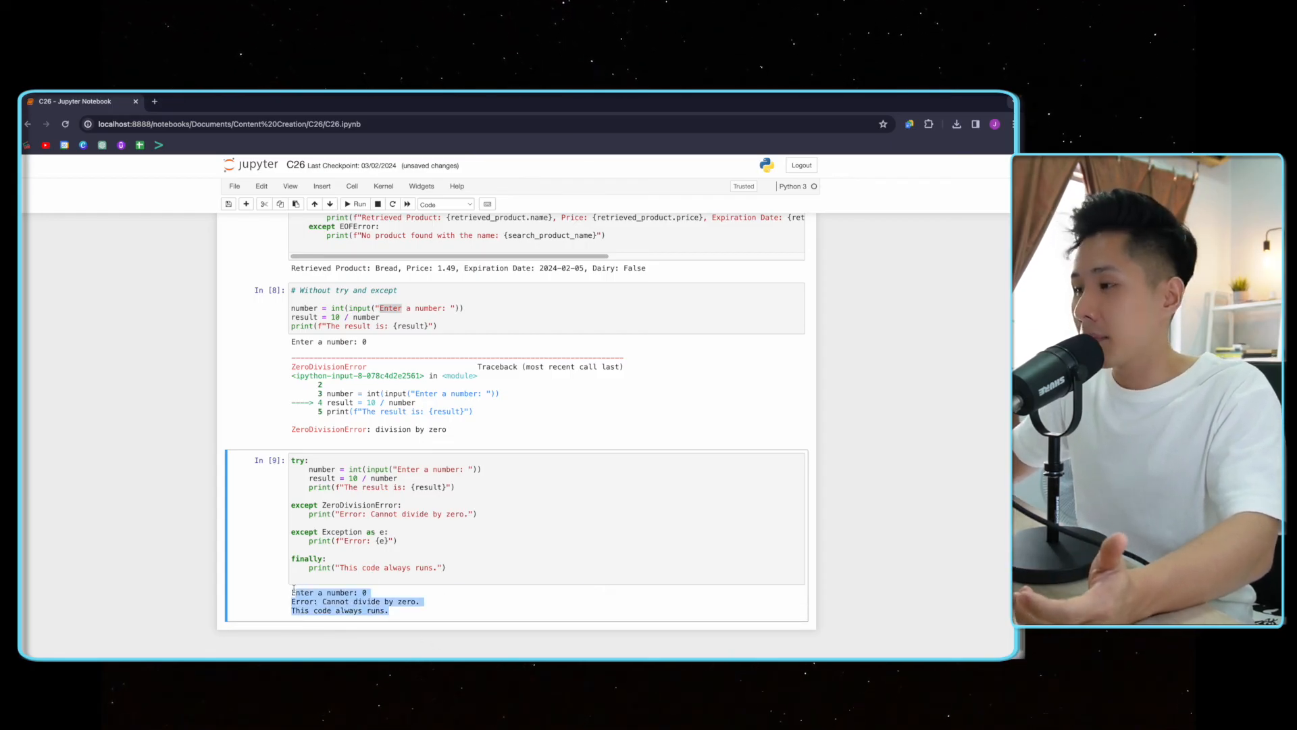
{"action": "left_click", "coordinate": [292, 591]}
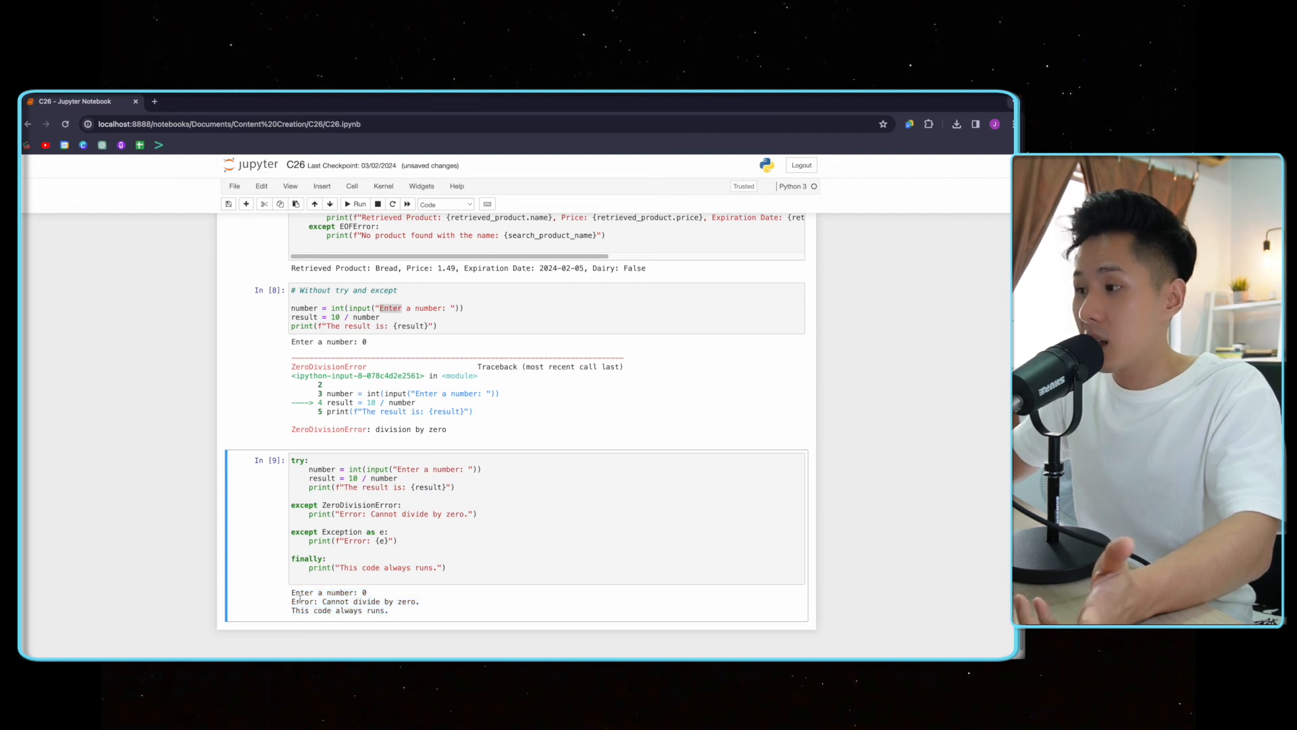
{"action": "left_click_drag", "start_coordinate": [422, 601], "coordinate": [292, 602]}
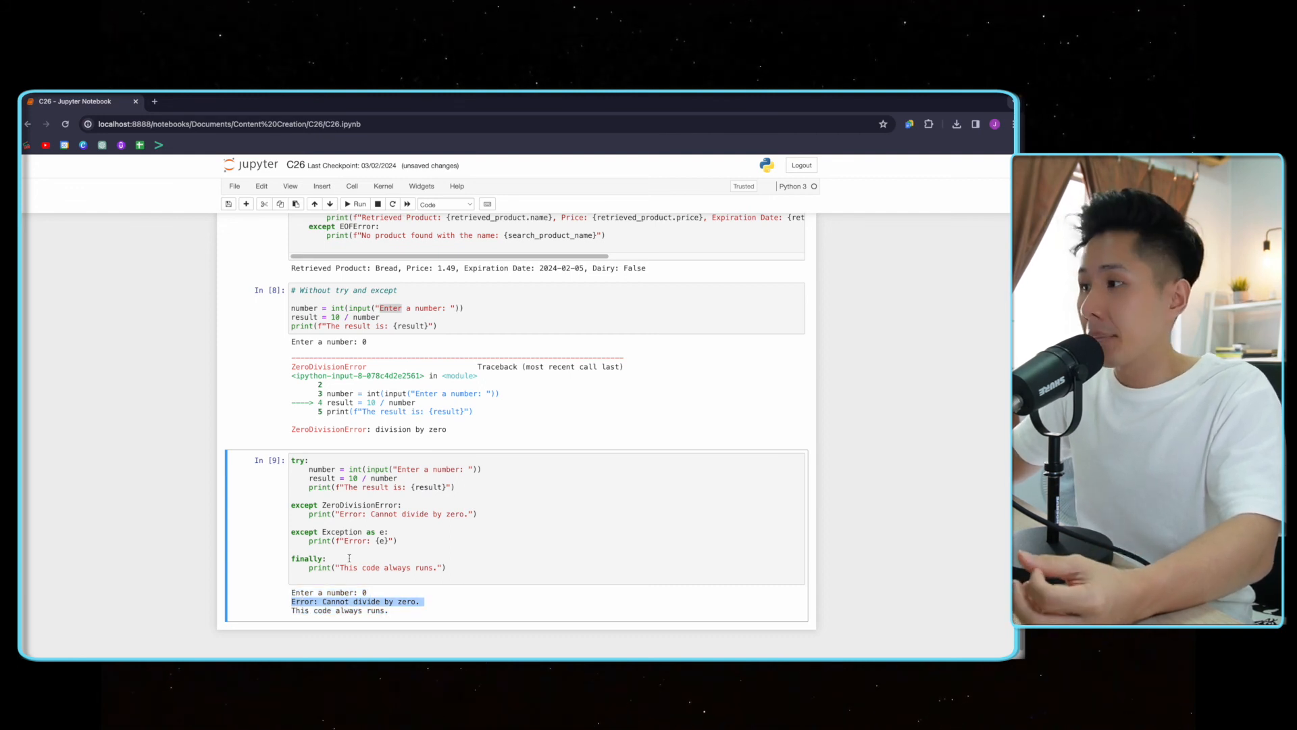
{"action": "left_click_drag", "start_coordinate": [310, 514], "coordinate": [478, 514]}
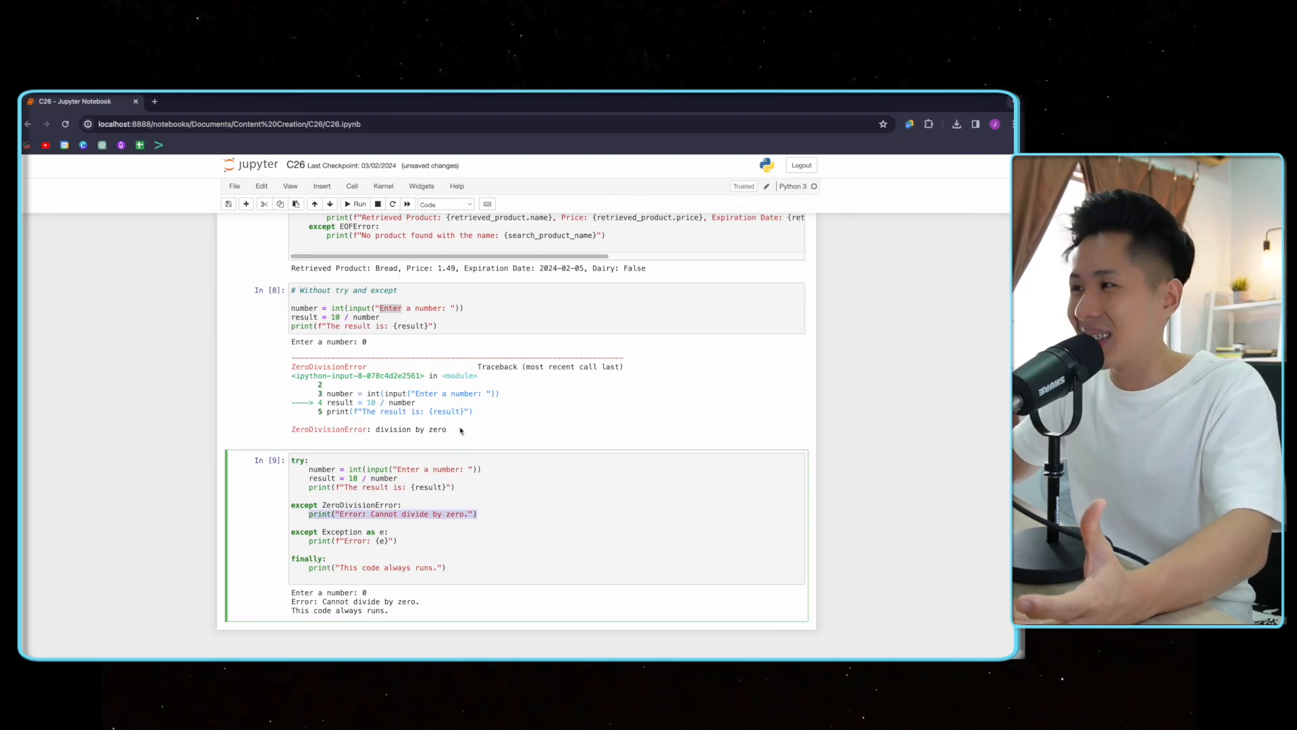
{"action": "left_click_drag", "start_coordinate": [462, 434], "coordinate": [267, 351]}
{"action": "left_click", "coordinate": [433, 573]}
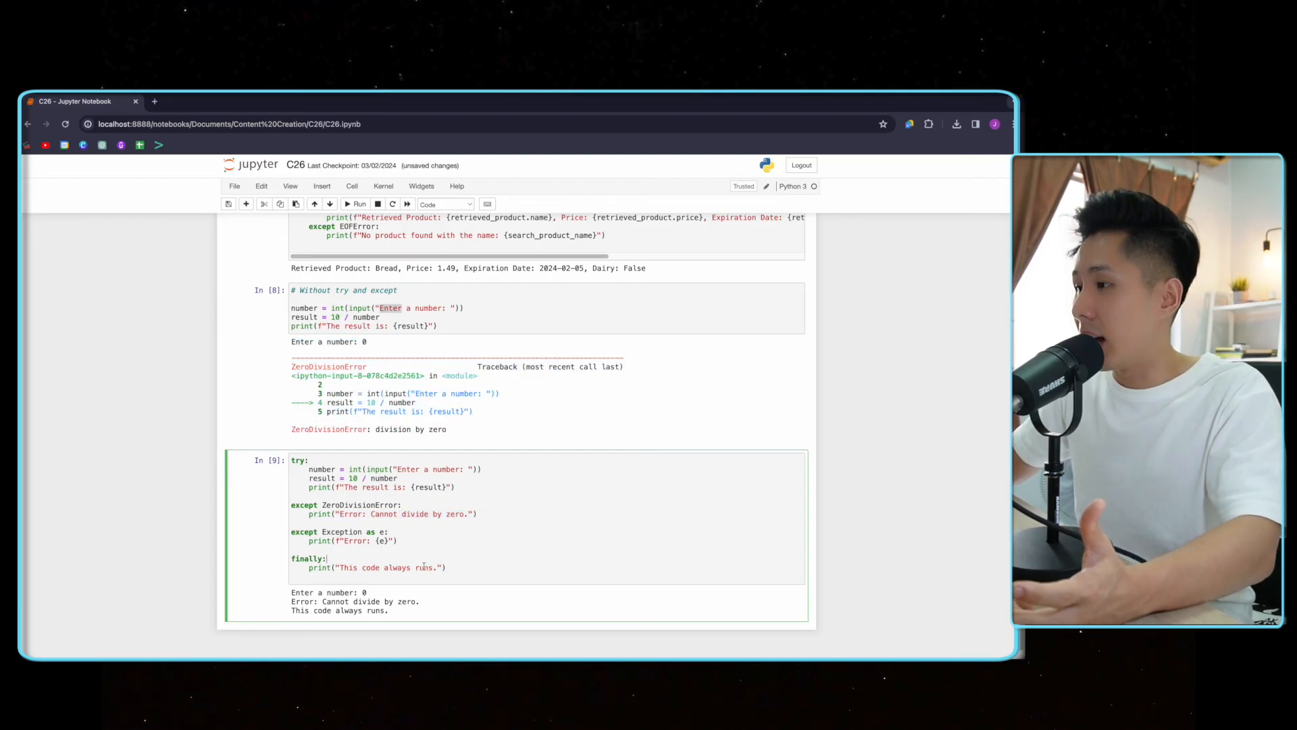
Rerun the try/except/finally cell with 'two' typed at the prompt, leaving it busy with no output
{"action": "key", "text": "shift+Return"}
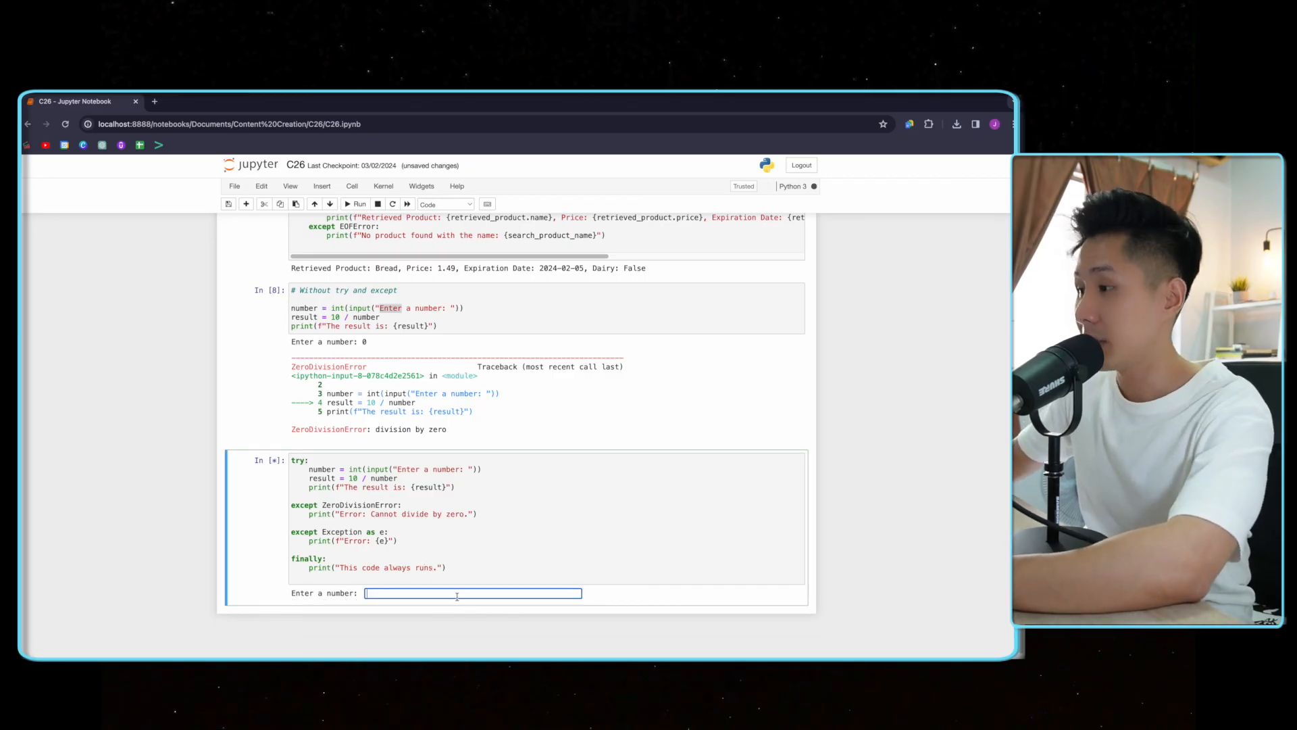
{"action": "type", "text": "two"}
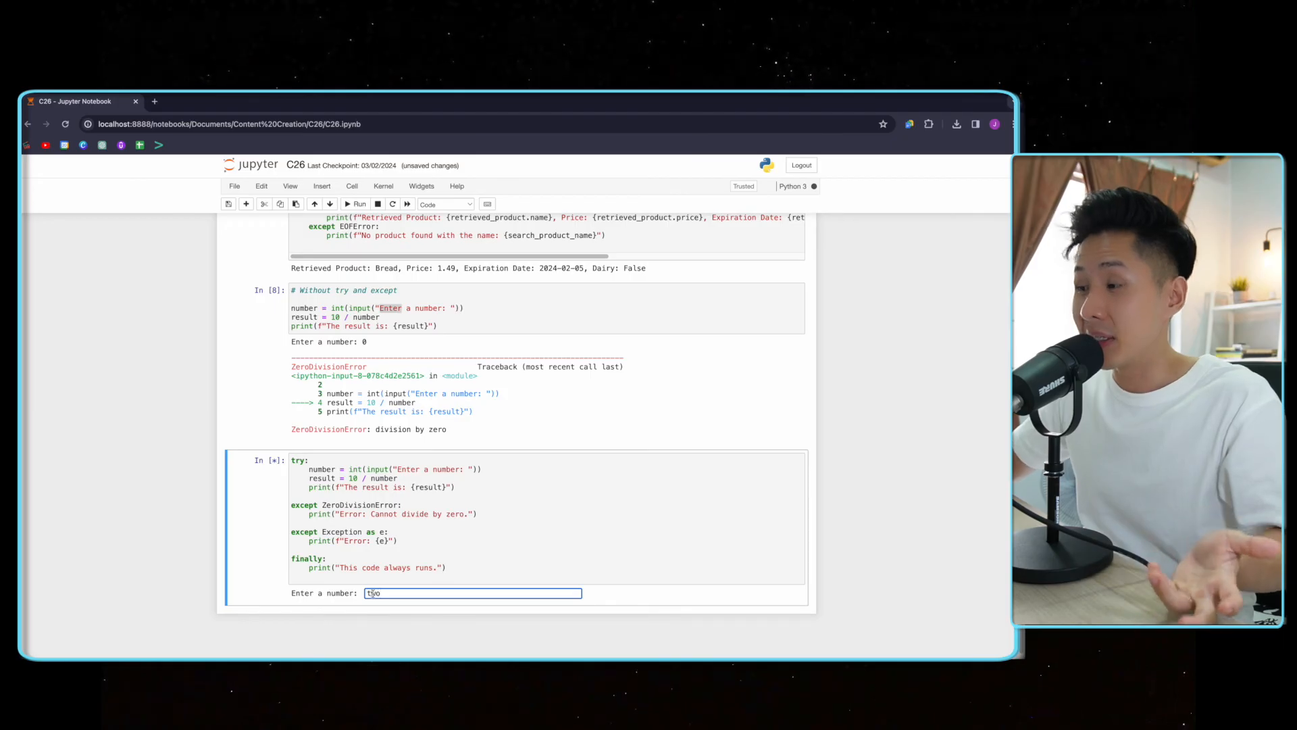
{"action": "left_click", "coordinate": [530, 581]}
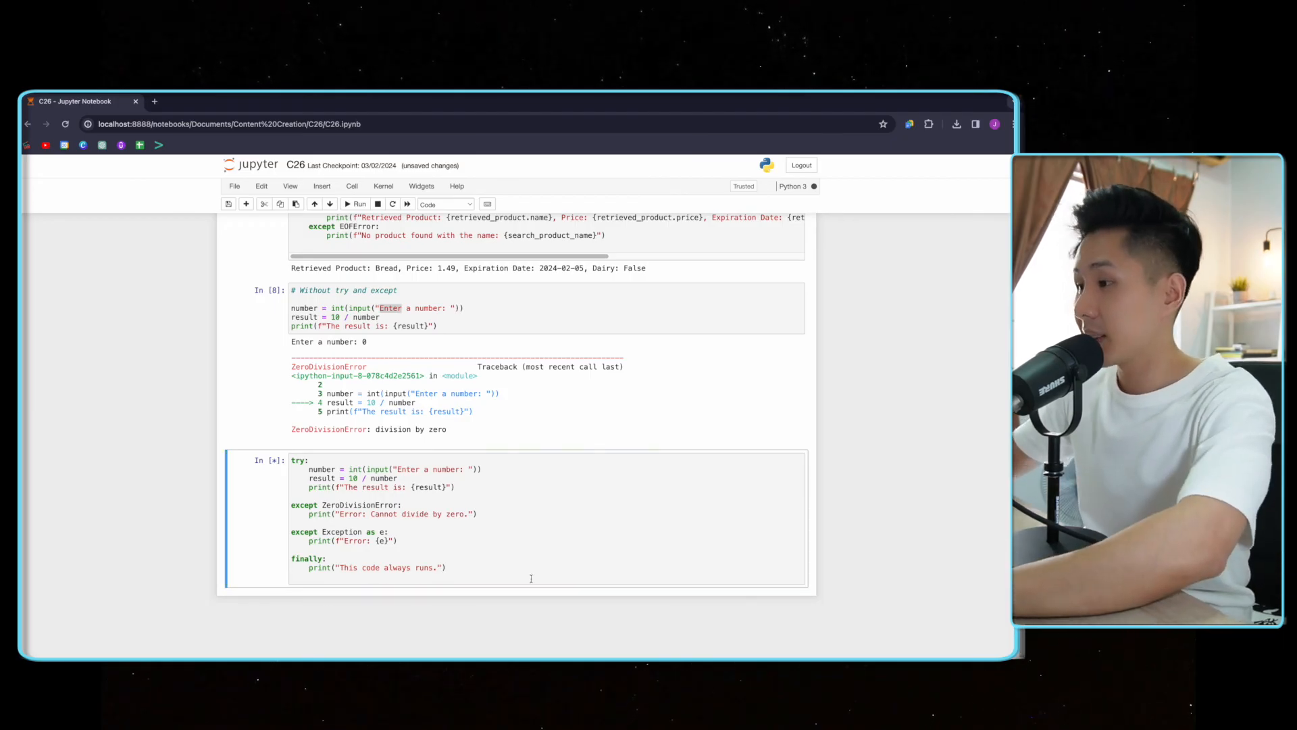
{"action": "key", "text": "Return"}
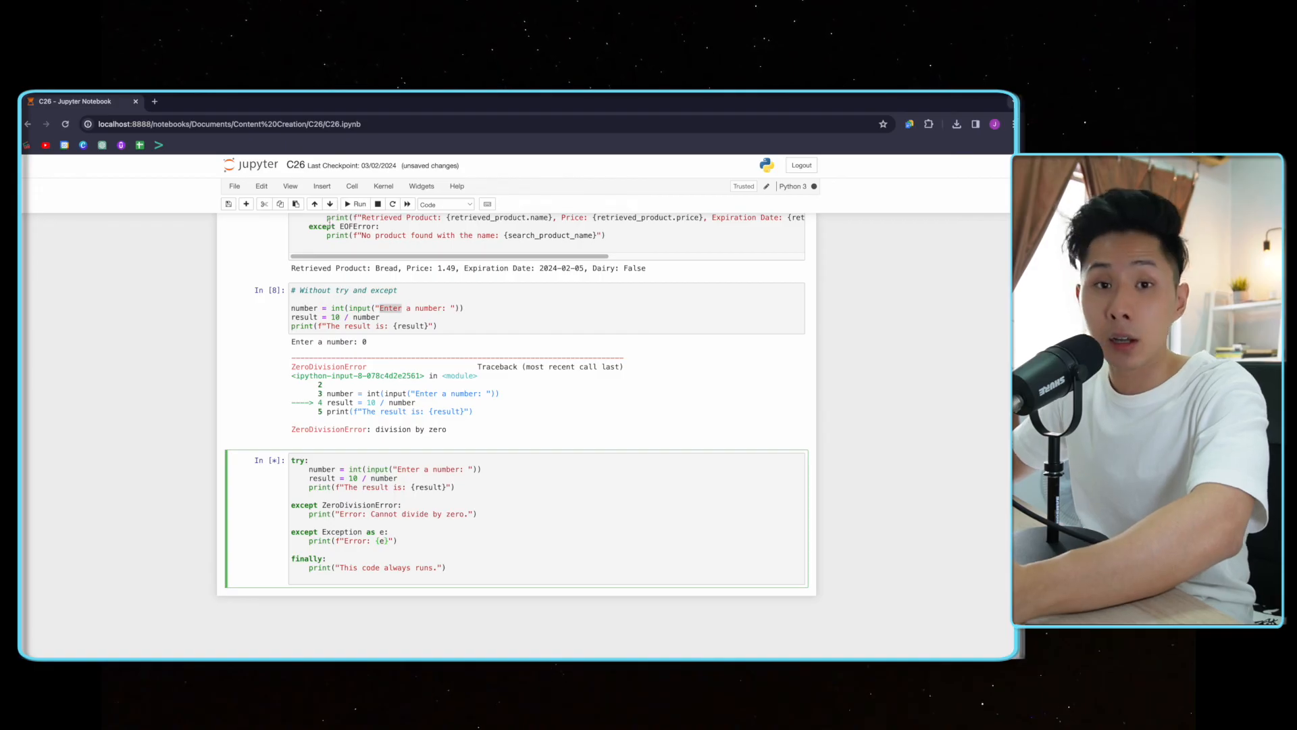
Restart the kernel and rerun the try cell with 'three' as input
{"action": "left_click", "coordinate": [364, 189]}
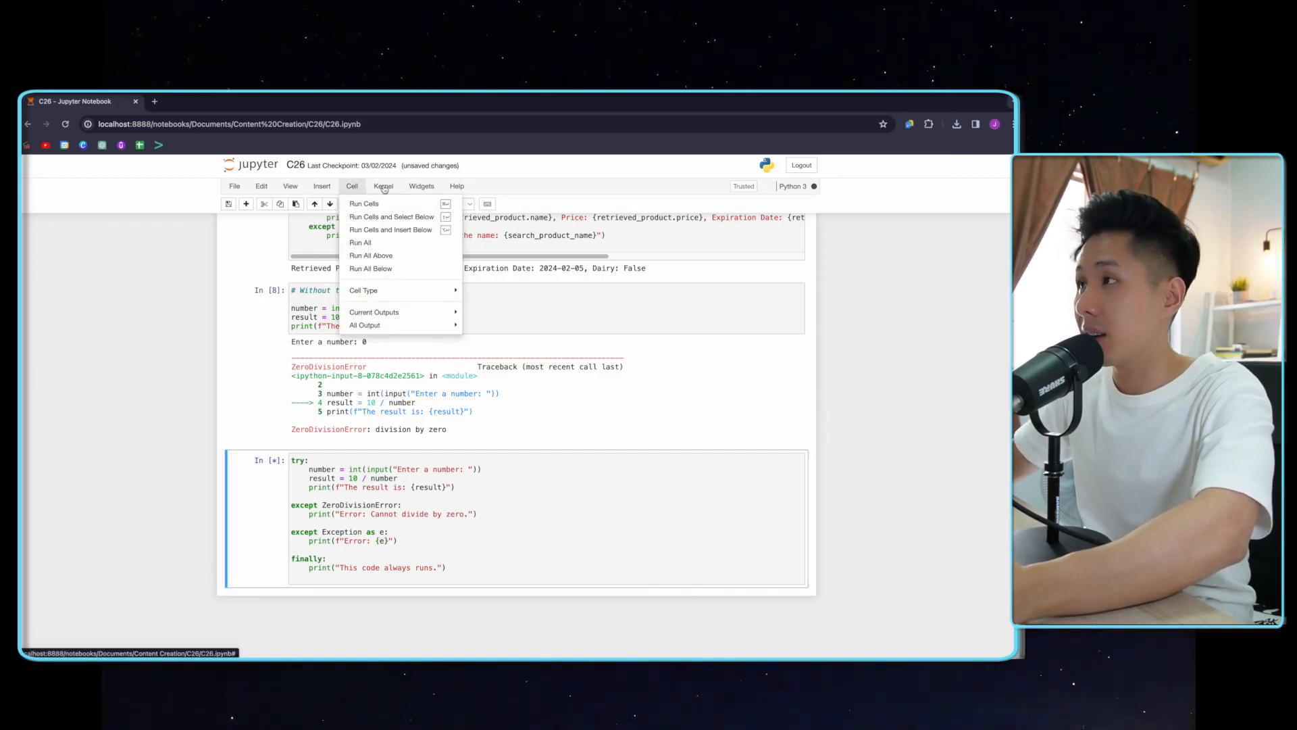
{"action": "mouse_move", "coordinate": [383, 185]}
{"action": "left_click", "coordinate": [388, 217]}
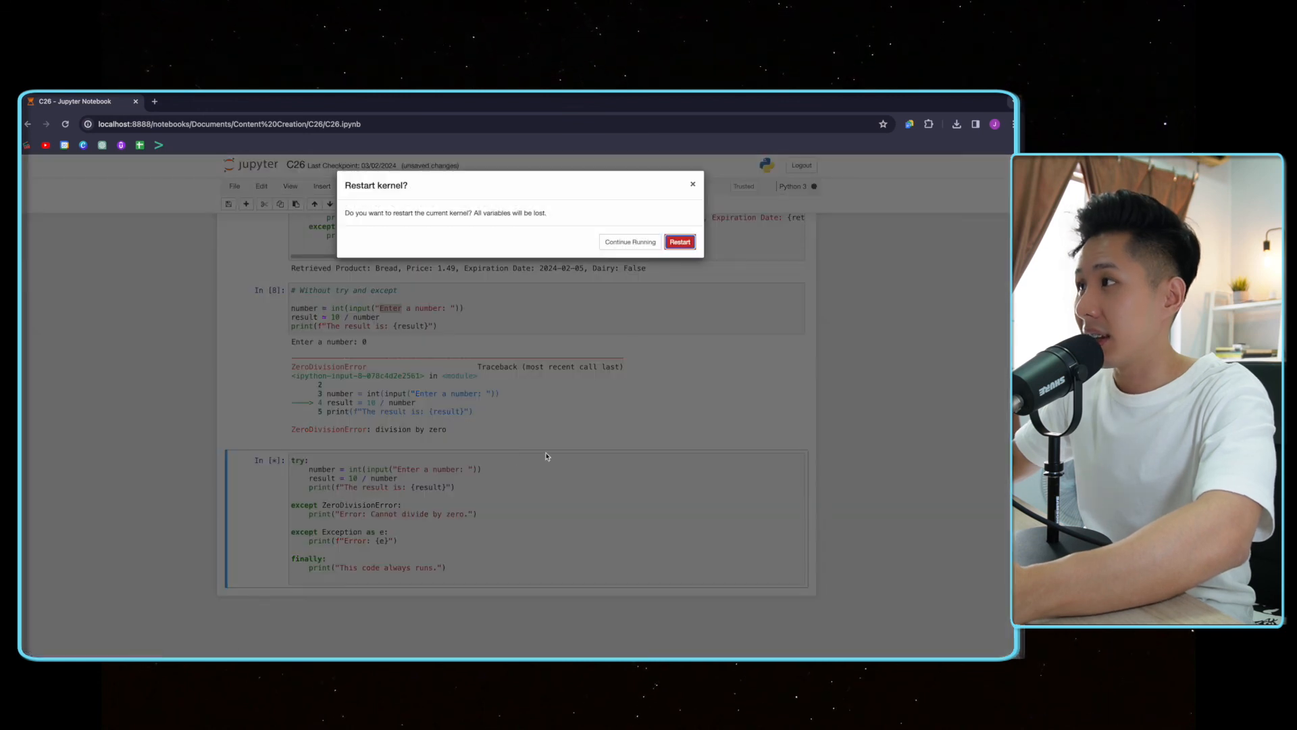
{"action": "left_click", "coordinate": [680, 242]}
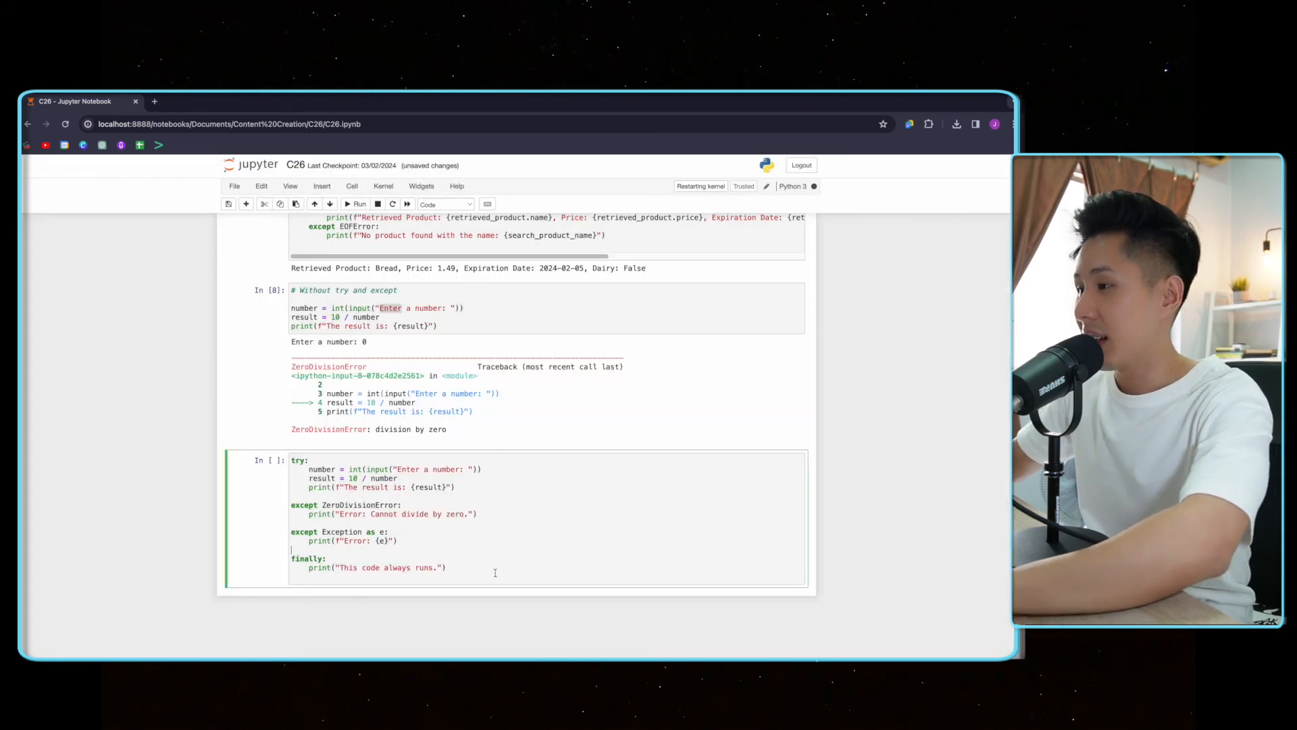
{"action": "key", "text": "shift+Return"}
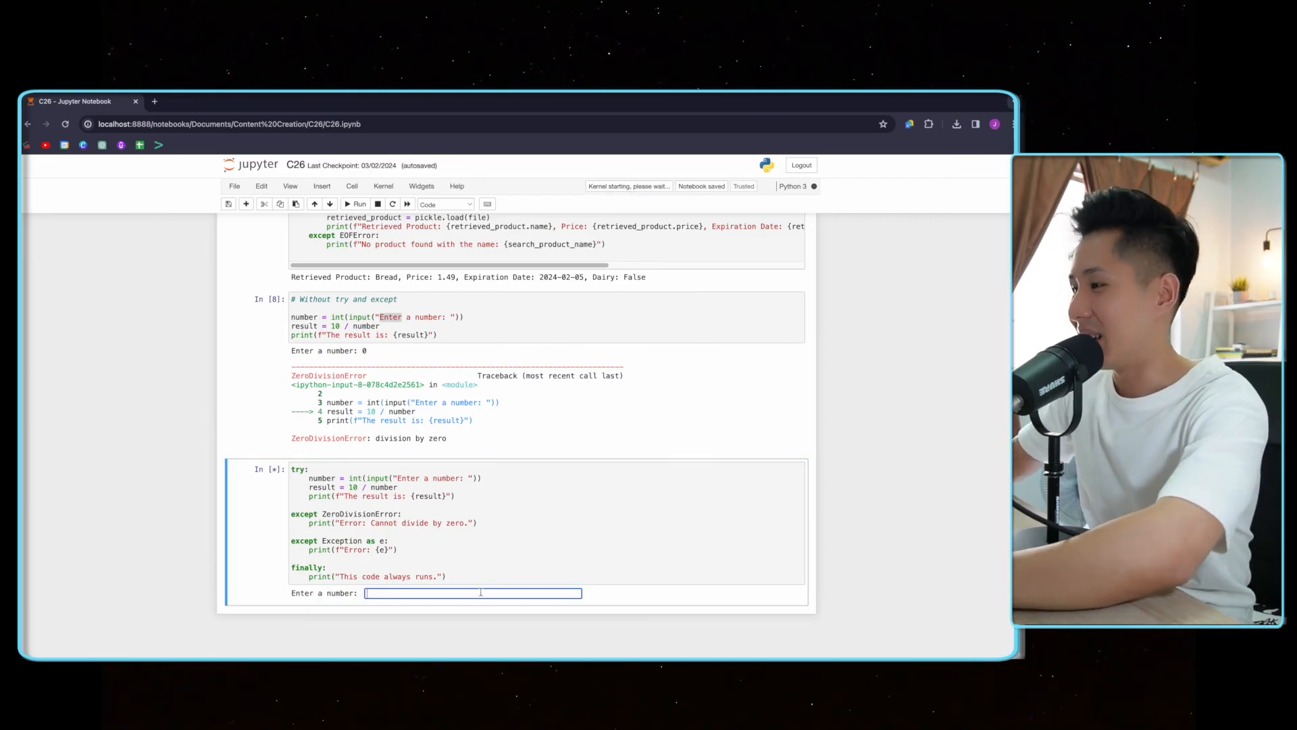
{"action": "type", "text": "three"}
{"action": "key", "text": "Return"}
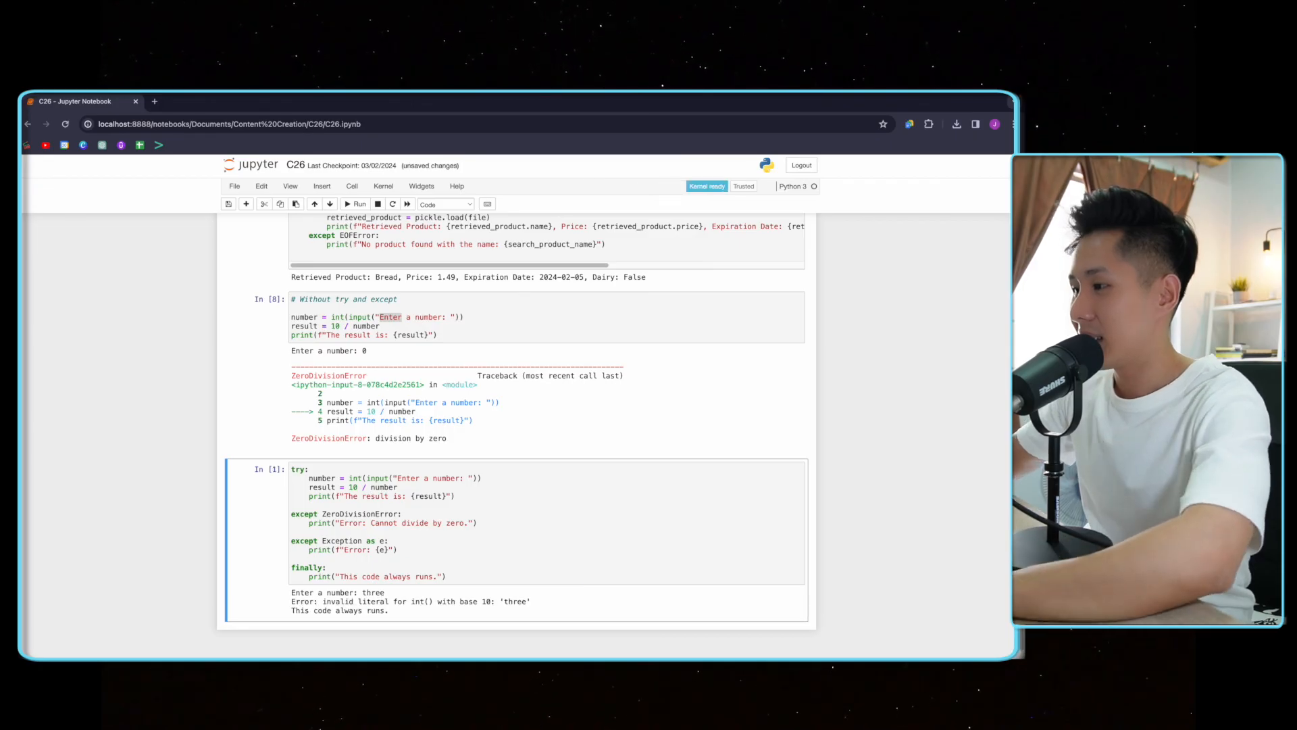
Highlight the invalid-literal int error line printed alongside the finally message
{"action": "triple_click", "coordinate": [437, 601]}
{"action": "left_click", "coordinate": [437, 600]}
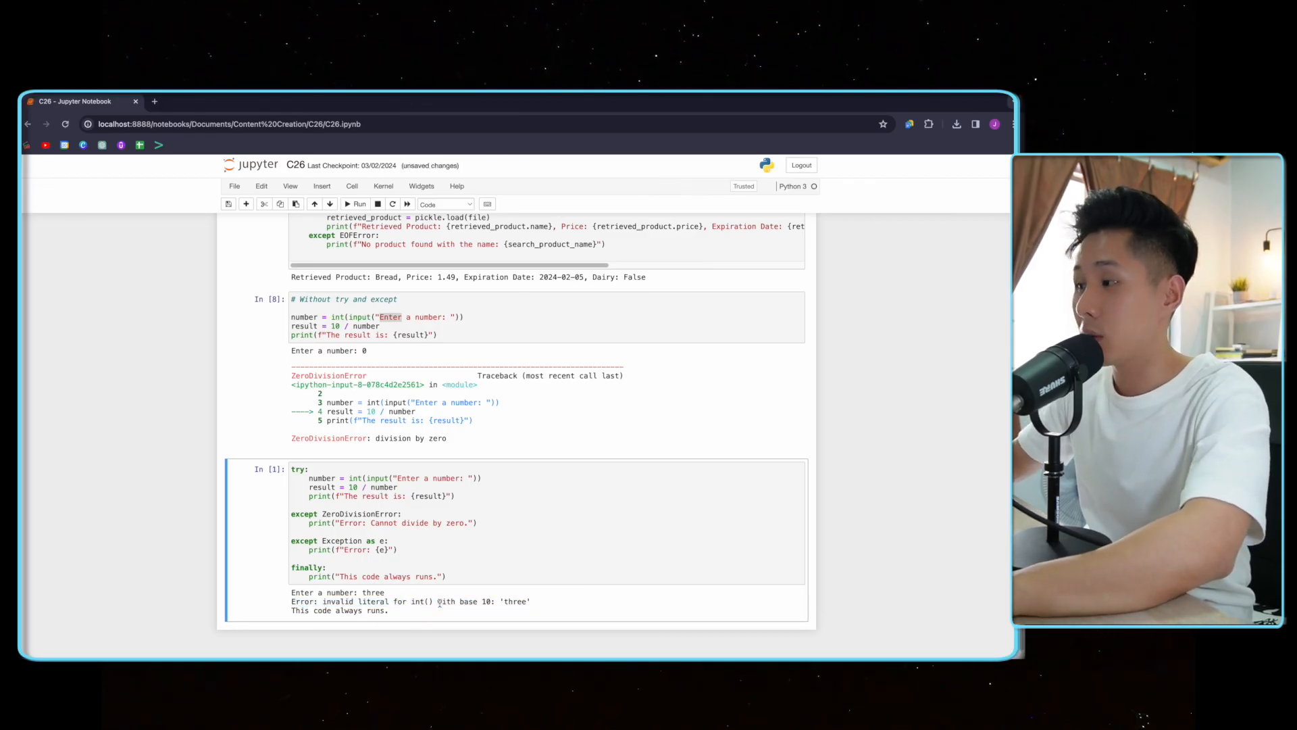
{"action": "double_click", "coordinate": [419, 602]}
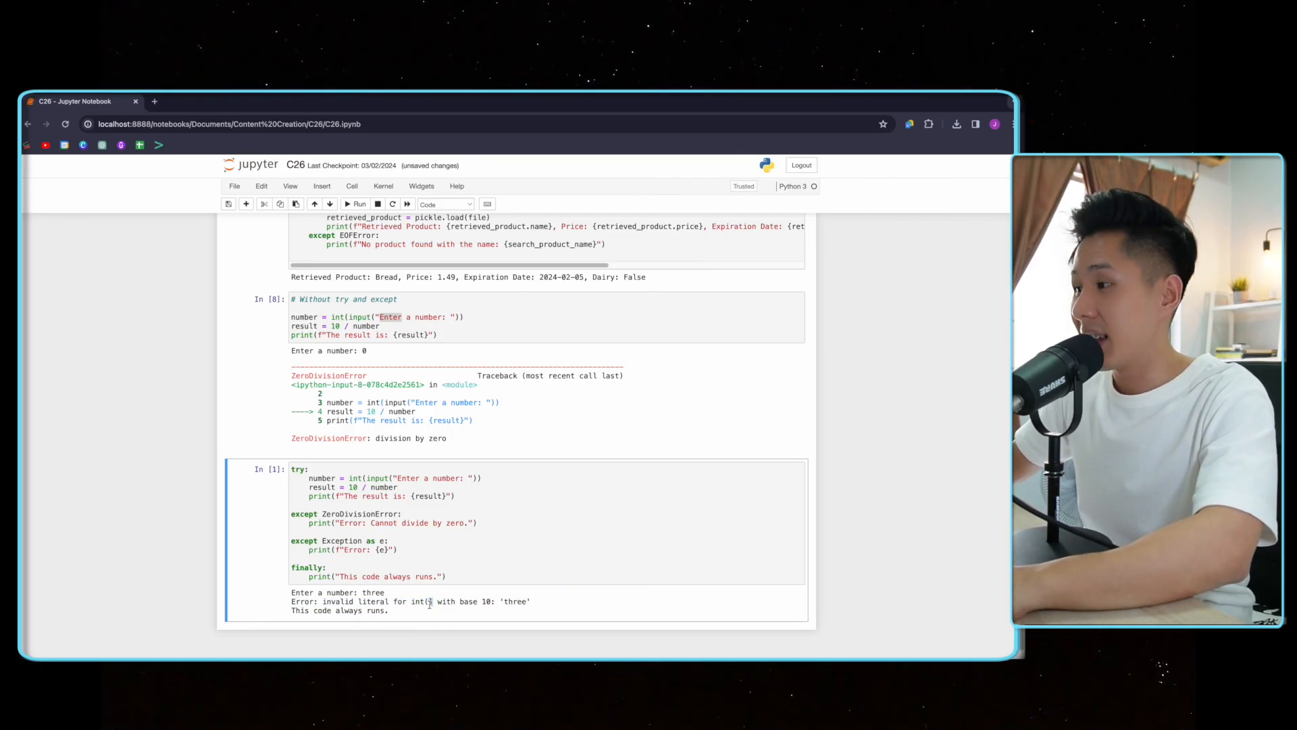
{"action": "triple_click", "coordinate": [430, 601]}
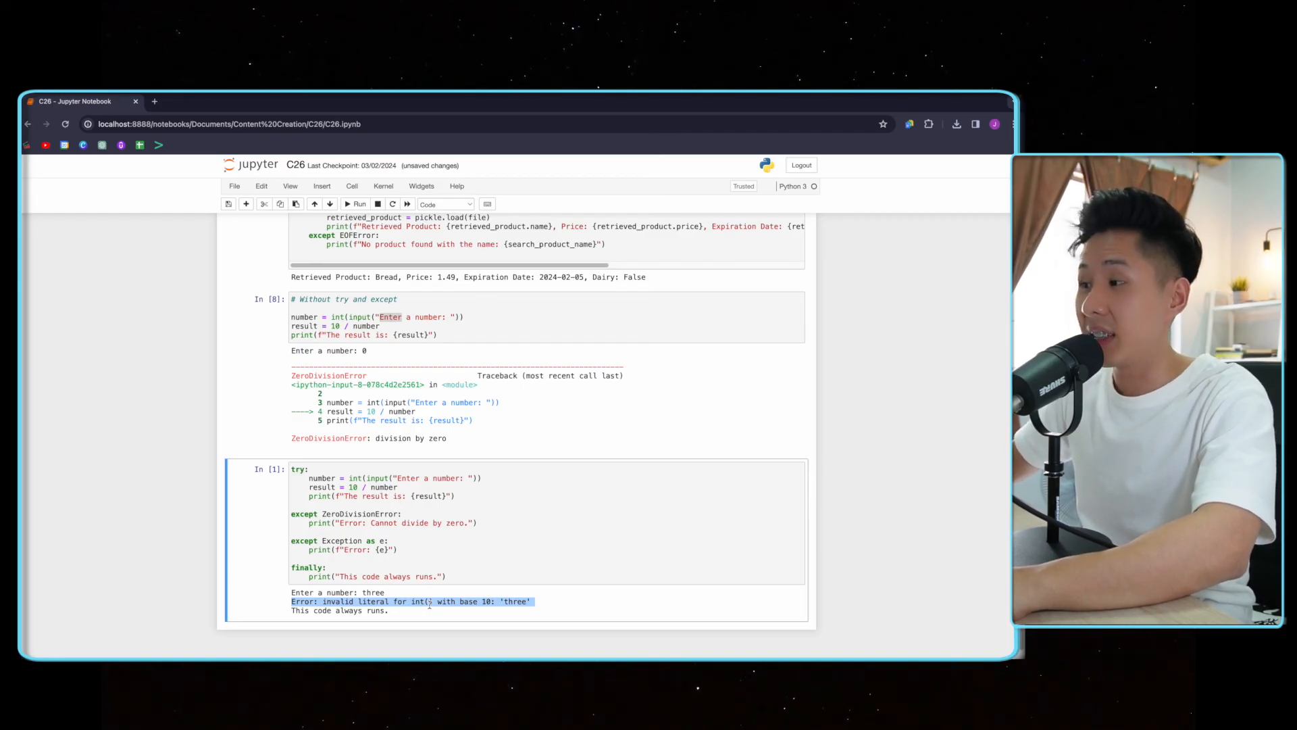
{"action": "left_click", "coordinate": [515, 603]}
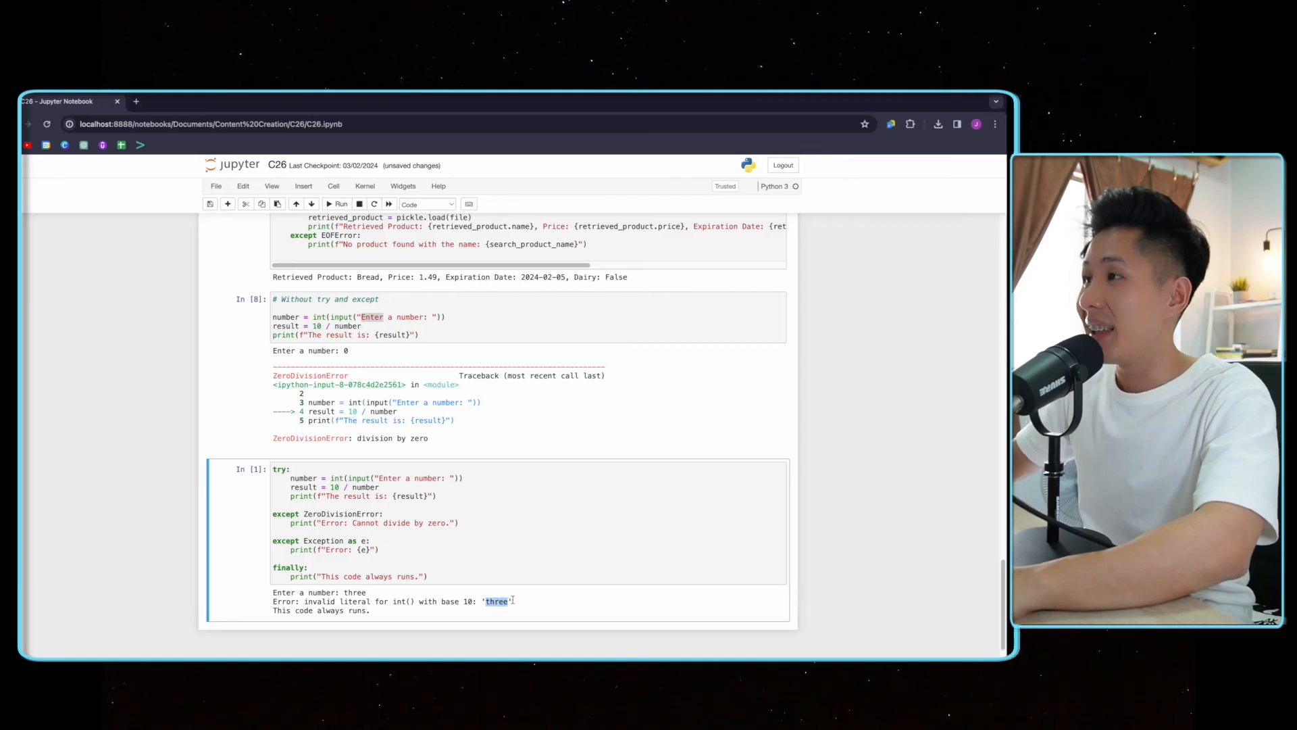
Switch to the slides and show the 26.3 Exception Handling try/except/finally code slide
{"action": "key", "text": "super+Tab"}
{"action": "key", "text": "Right"}
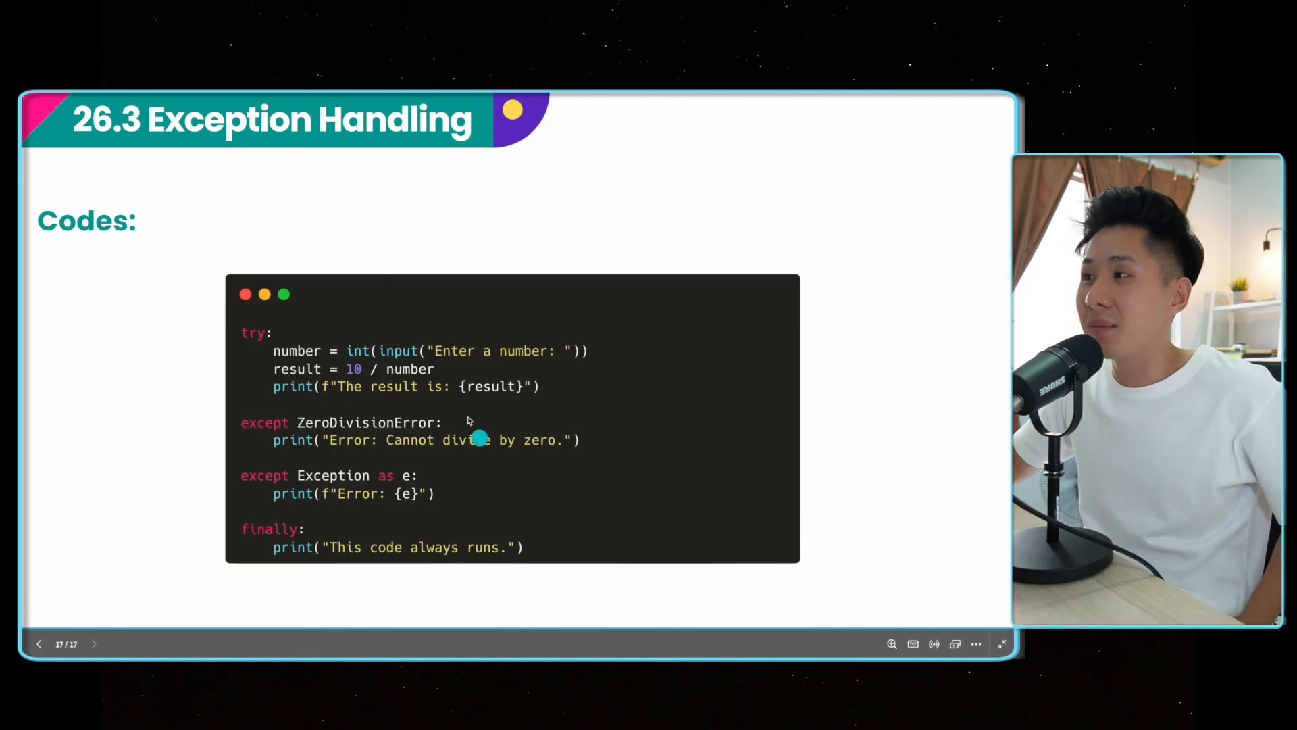